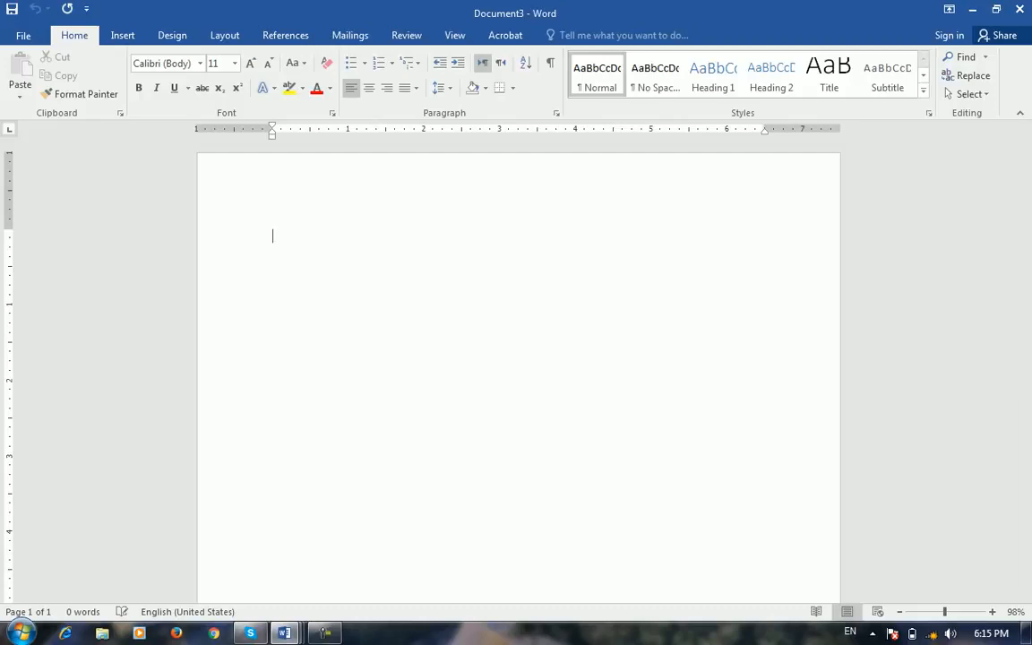
pyautogui.scroll(-5, 519, 358)
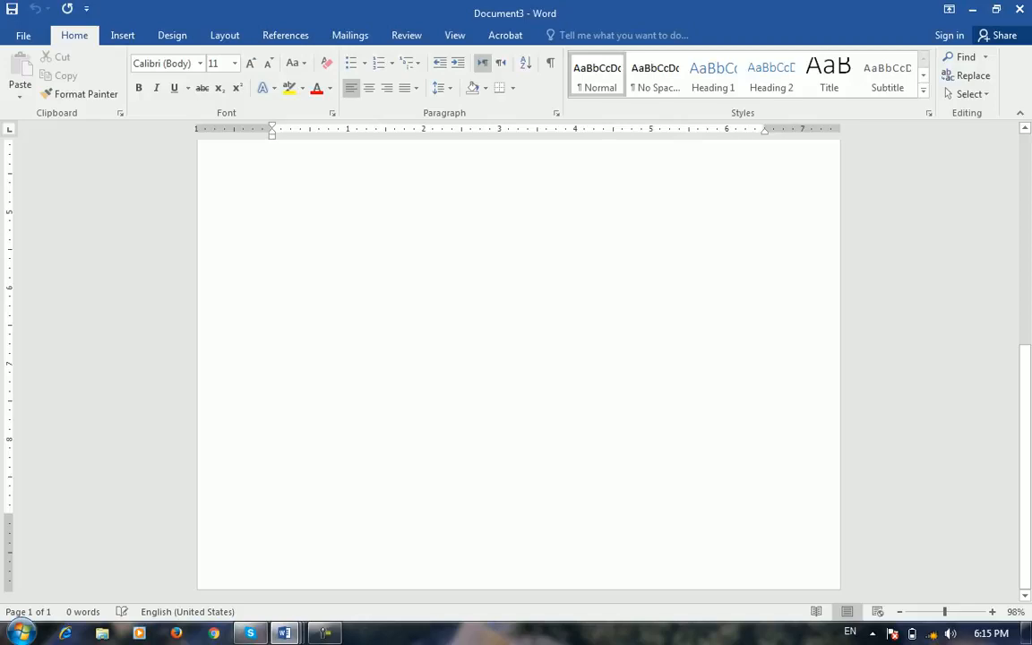
pyautogui.scroll(5, 519, 358)
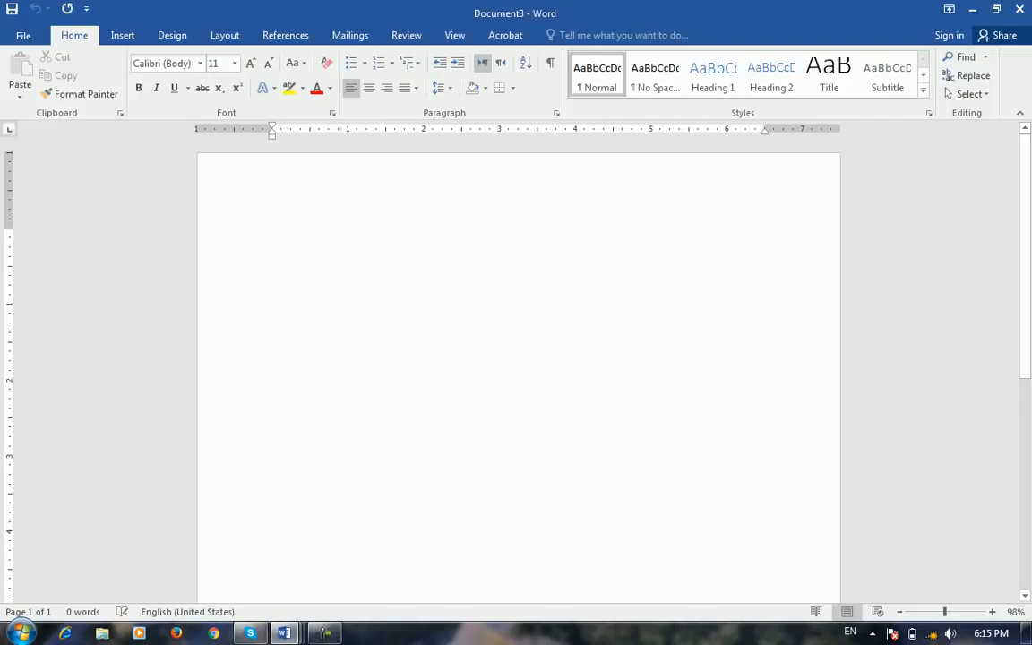
pyautogui.scroll(-3, 519, 368)
pyautogui.scroll(3, 518, 368)
# Step: Enter the word "barya" on the first line of the blank document and bring up the References commands
pyautogui.write('barya')
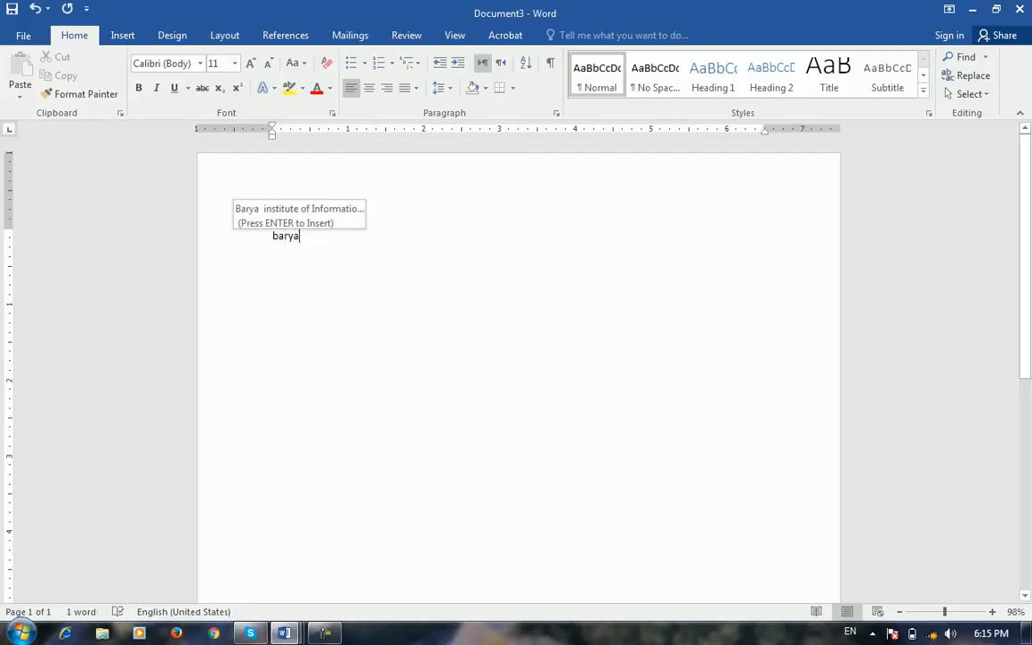
pyautogui.scroll(-1, 518, 367)
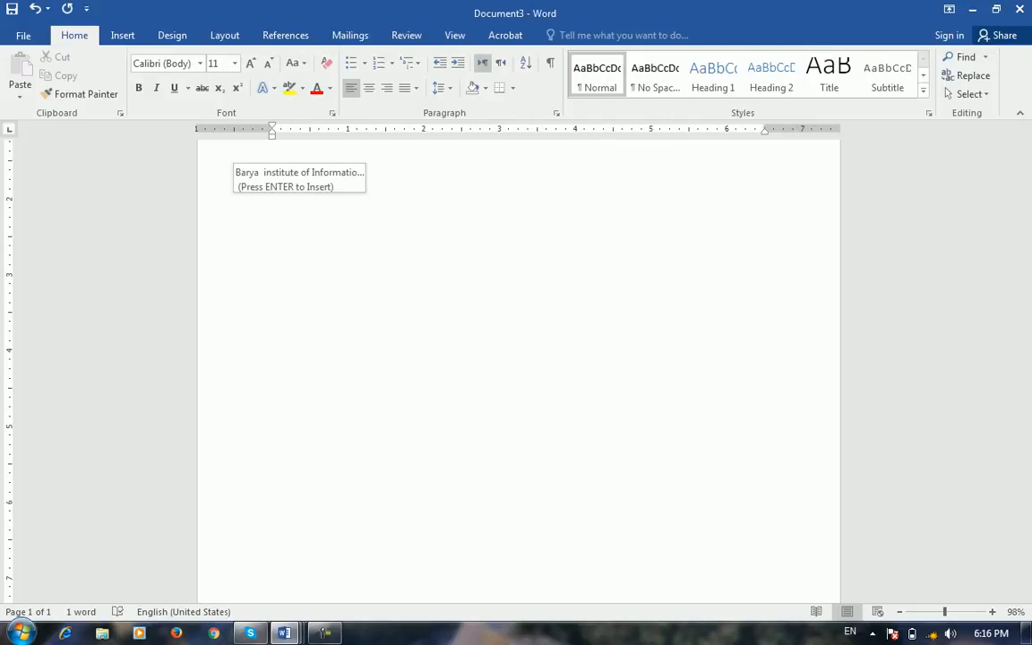
pyautogui.scroll(-3, 518, 368)
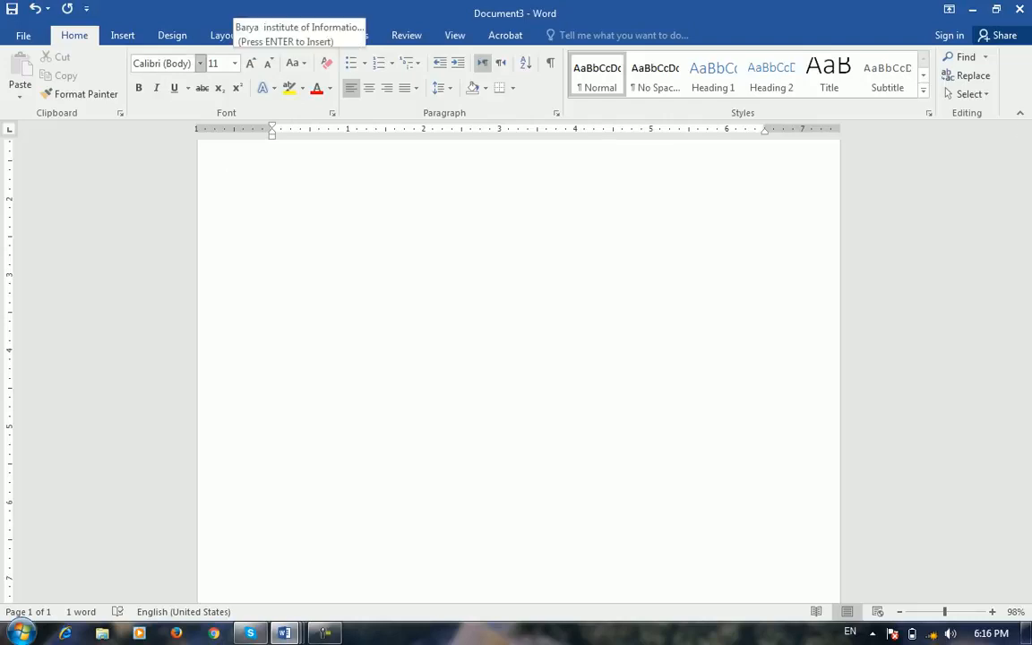
pyautogui.click(286, 36)
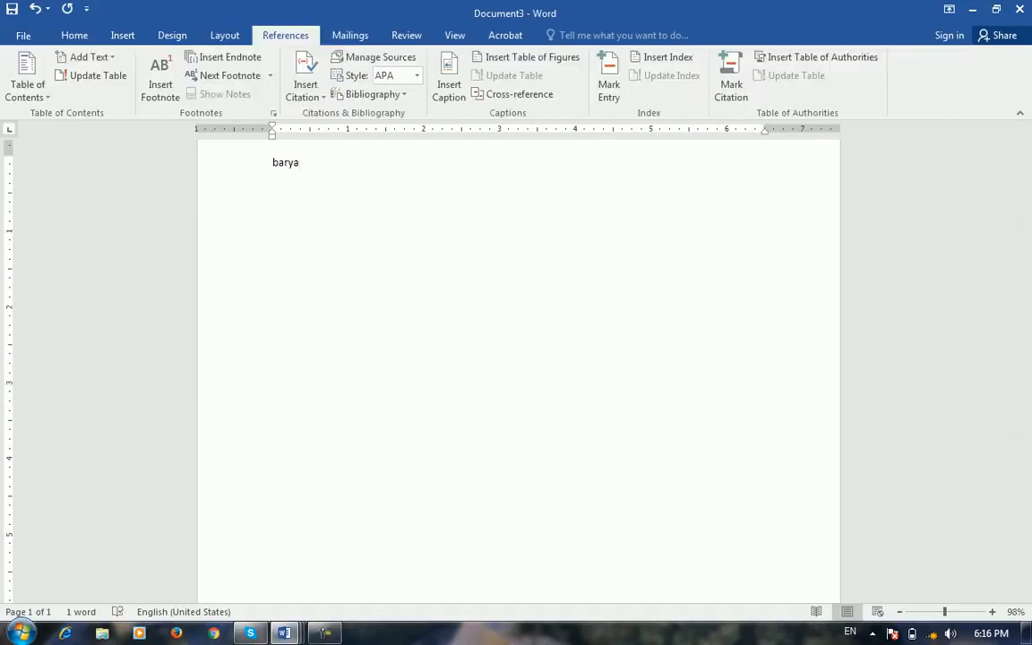
pyautogui.scroll(2, 518, 367)
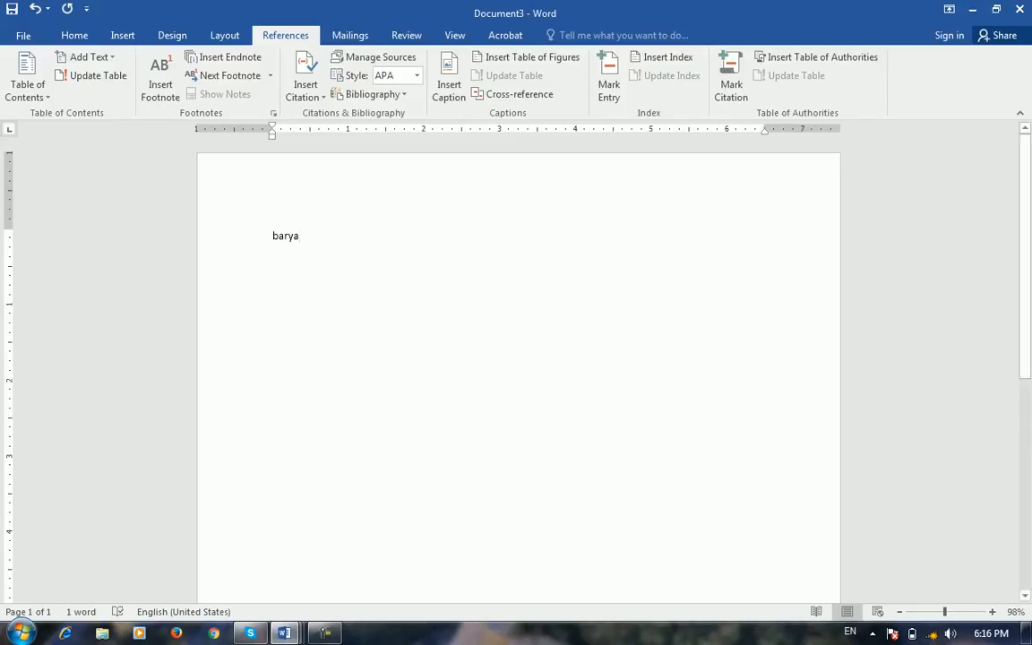
# Step: Try the Heading 1 style on the word "barya"
pyautogui.moveTo(301, 237); pyautogui.dragTo(271, 237)
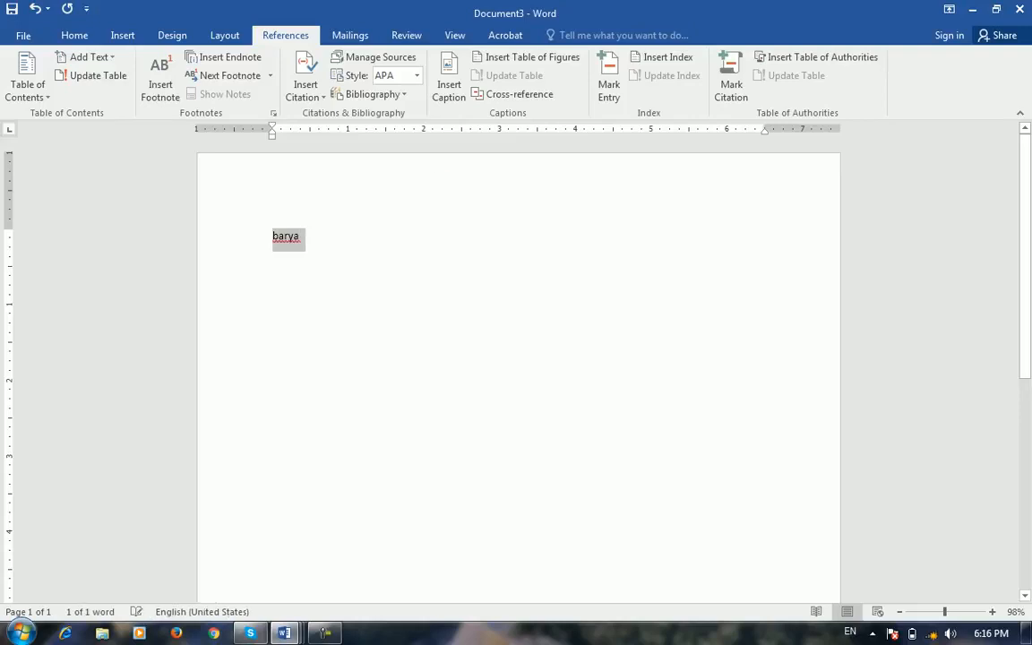
pyautogui.click(74, 35)
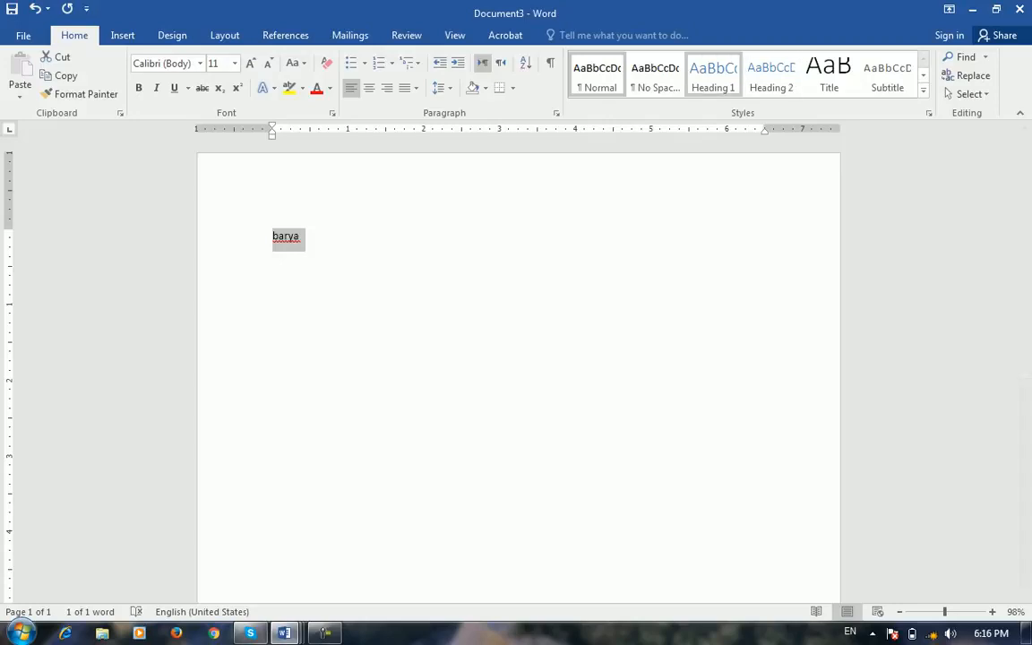
pyautogui.click(713, 76)
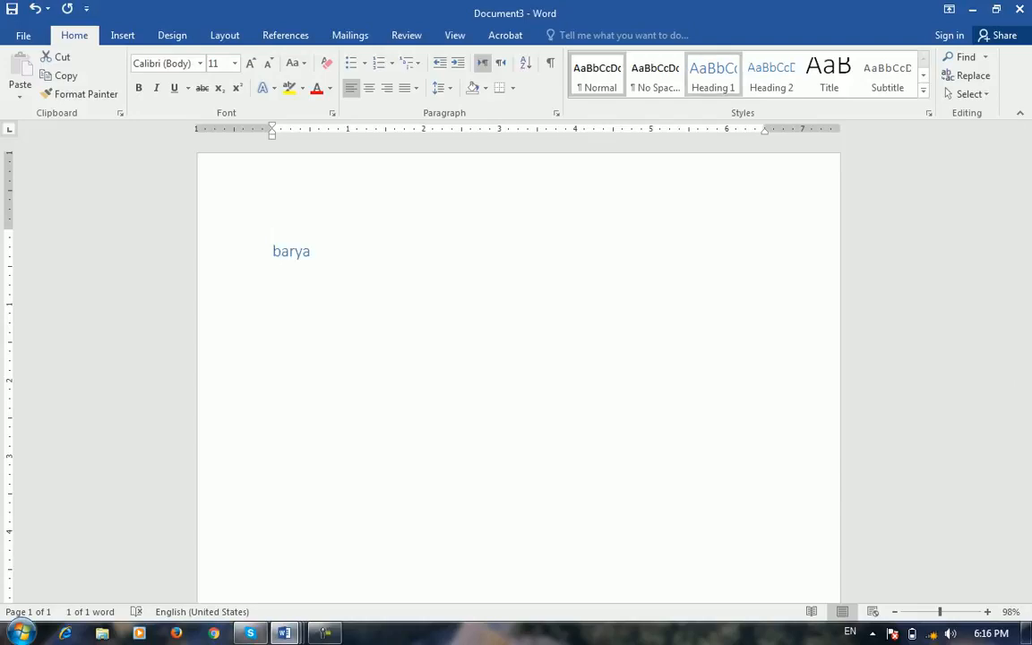
pyautogui.click(713, 76)
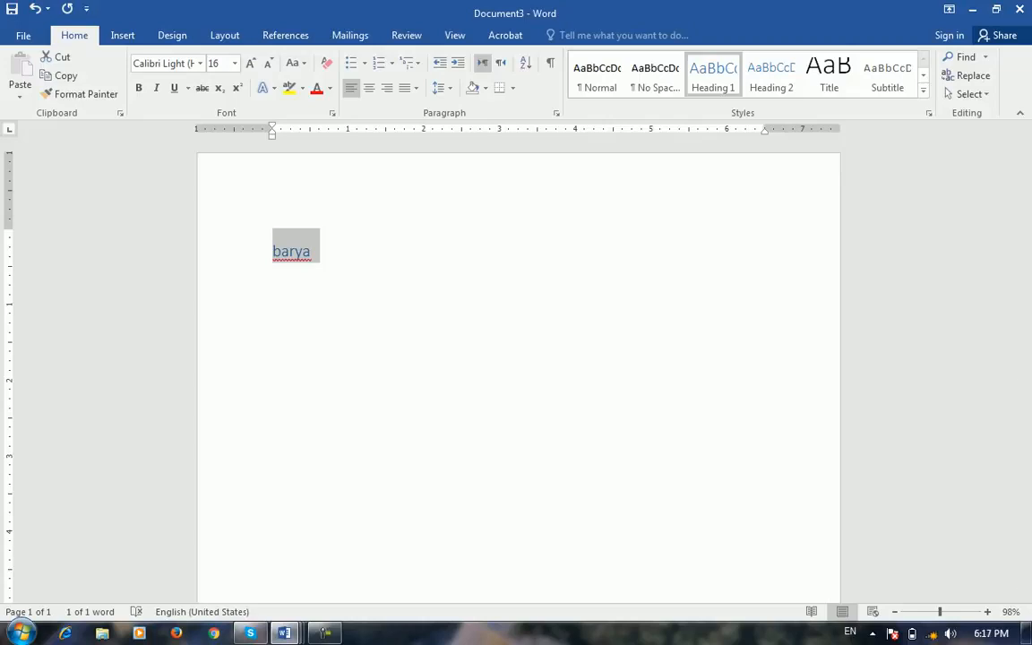
pyautogui.click(285, 35)
pyautogui.click(74, 35)
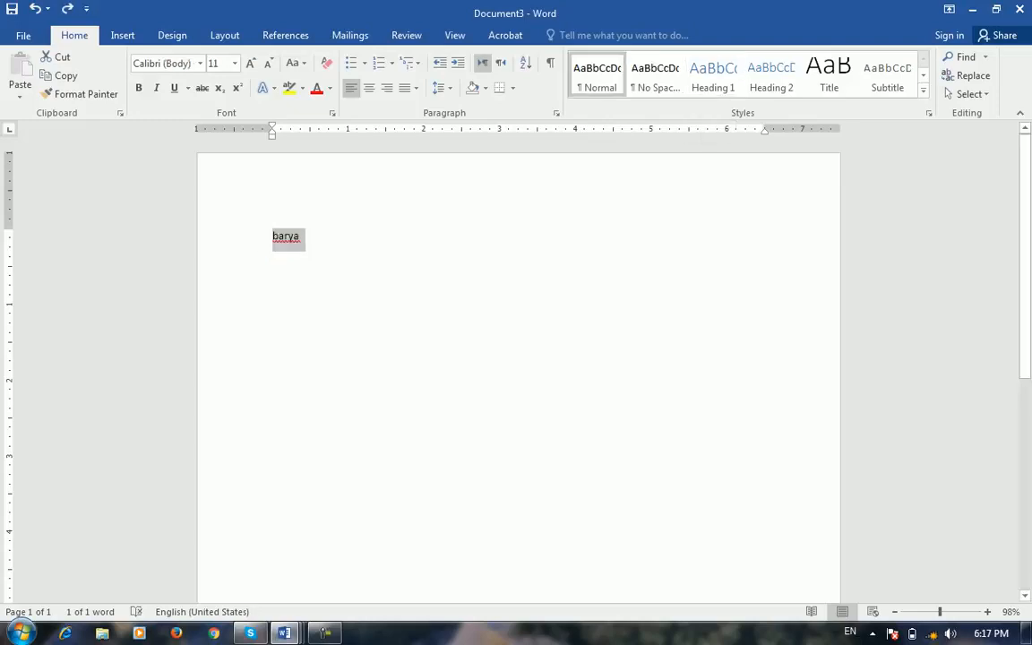
# Step: Insert a new line reading "Windows:" above the word "barya"
pyautogui.press('Home')
pyautogui.press('Return')
pyautogui.press('Up')
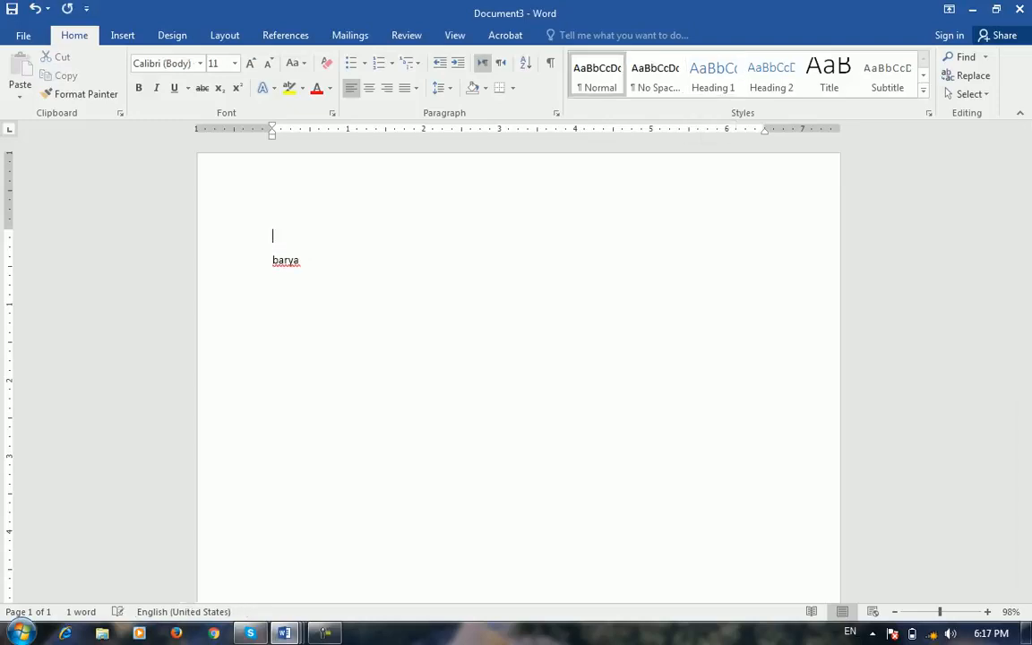
pyautogui.write('Window')
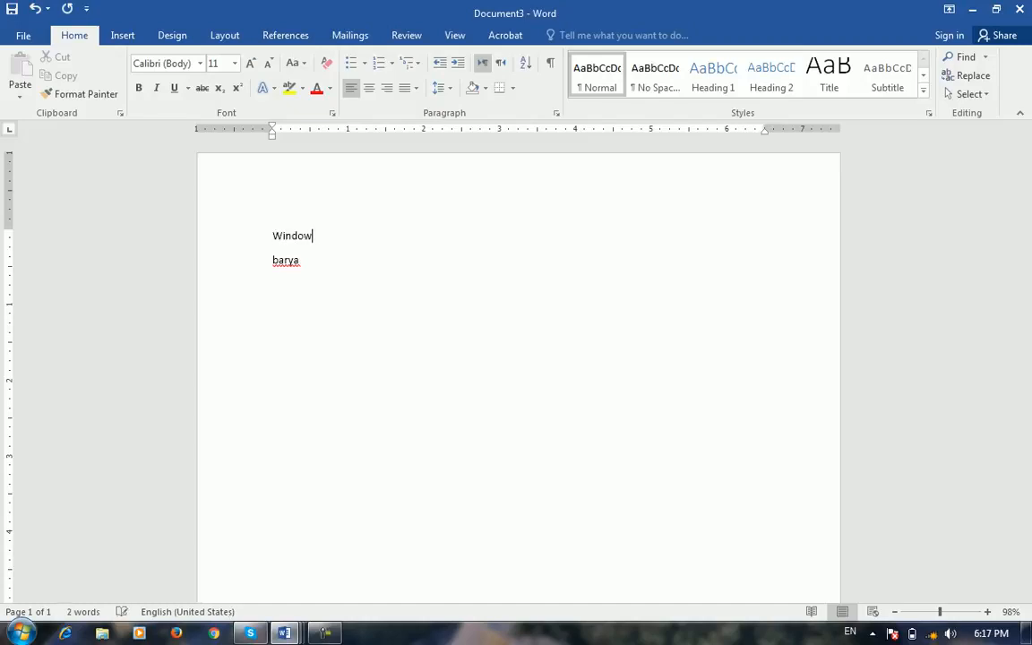
pyautogui.write('s:')
# Step: Indent the line below "Windows:" and expand "barya" into "Barya institute of Information technology"
pyautogui.press('Return')
pyautogui.press('Delete')
pyautogui.press('Tab')
pyautogui.press('End')
pyautogui.press('BackSpace')
pyautogui.press('BackSpace')
pyautogui.write('y')
pyautogui.press('Return')
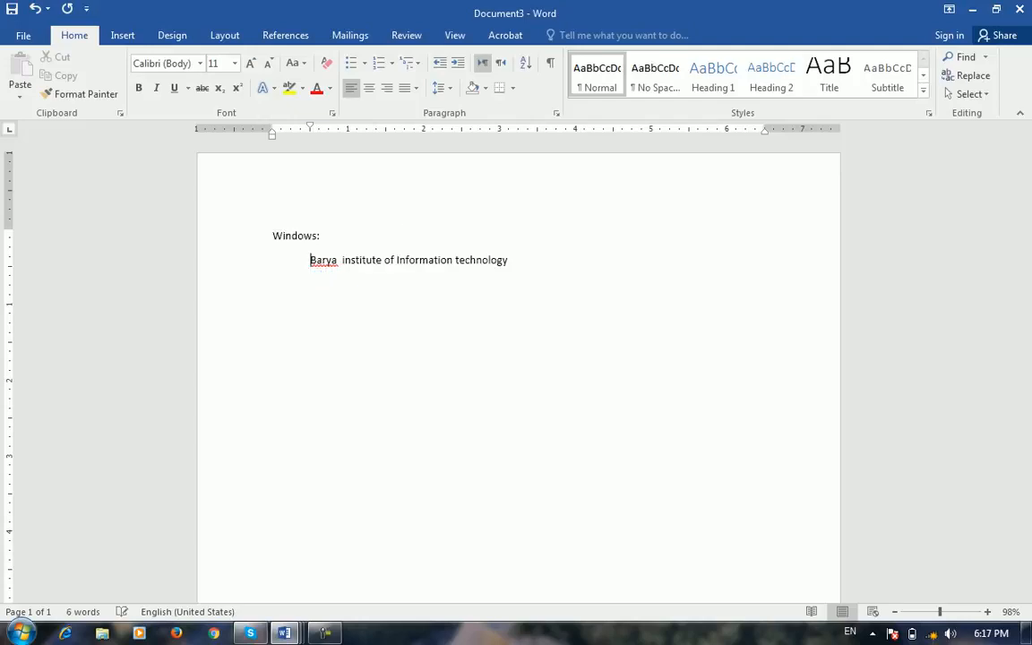
# Step: Copy the phrase "Barya institute of Information technology" and paste it repeatedly to build a long paragraph under "Windows:"
pyautogui.hotkey('shift', 'Home')
pyautogui.hotkey('ctrl', 'c')
pyautogui.press('End')
pyautogui.hotkey('ctrl', 'v')
pyautogui.hotkey('ctrl', 'v')
pyautogui.hotkey('ctrl', 'v')
pyautogui.hotkey('ctrl', 'v')
pyautogui.hotkey('ctrl', 'v')
pyautogui.hotkey('ctrl', 'v')
pyautogui.hotkey('ctrl', 'v')
pyautogui.hotkey('ctrl', 'v')
pyautogui.hotkey('ctrl', 'v')
pyautogui.hotkey('ctrl', 'v')
pyautogui.hotkey('ctrl', 'v')
pyautogui.hotkey('ctrl', 'v')
pyautogui.hotkey('ctrl', 'v')
pyautogui.hotkey('ctrl', 'v')
pyautogui.hotkey('ctrl', 'v')
pyautogui.hotkey('ctrl', 'v')
pyautogui.hotkey('ctrl', 'v')
pyautogui.hotkey('ctrl', 'v')
pyautogui.hotkey('ctrl', 'v')
pyautogui.hotkey('ctrl', 'v')
pyautogui.hotkey('ctrl', 'v')
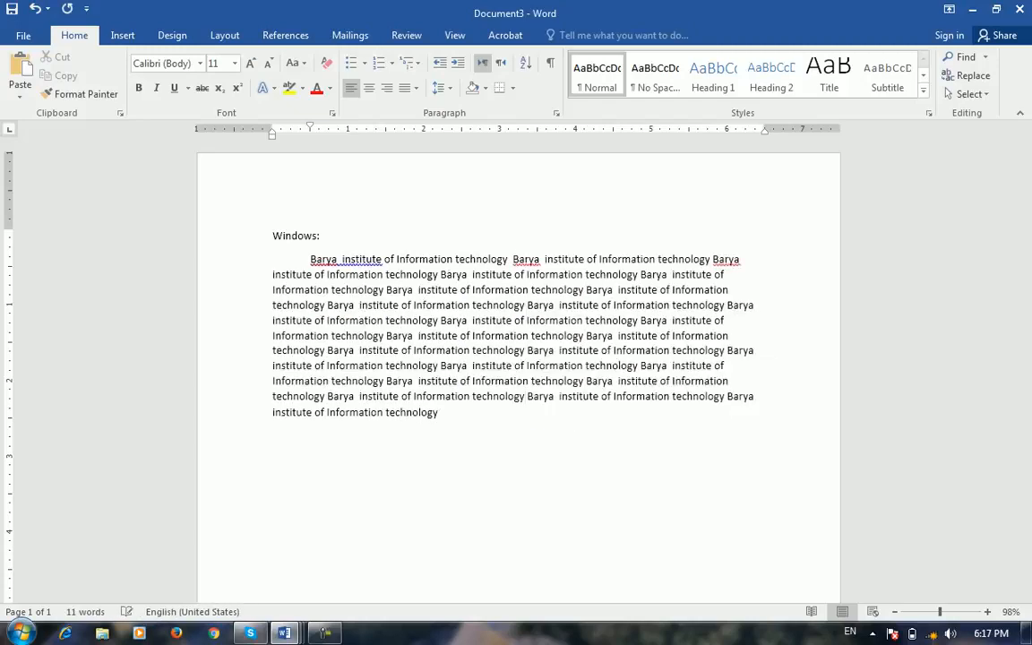
# Step: Start a new page with the line "Word:" and begin an indented line below it
pyautogui.hotkey('ctrl', 'Return')
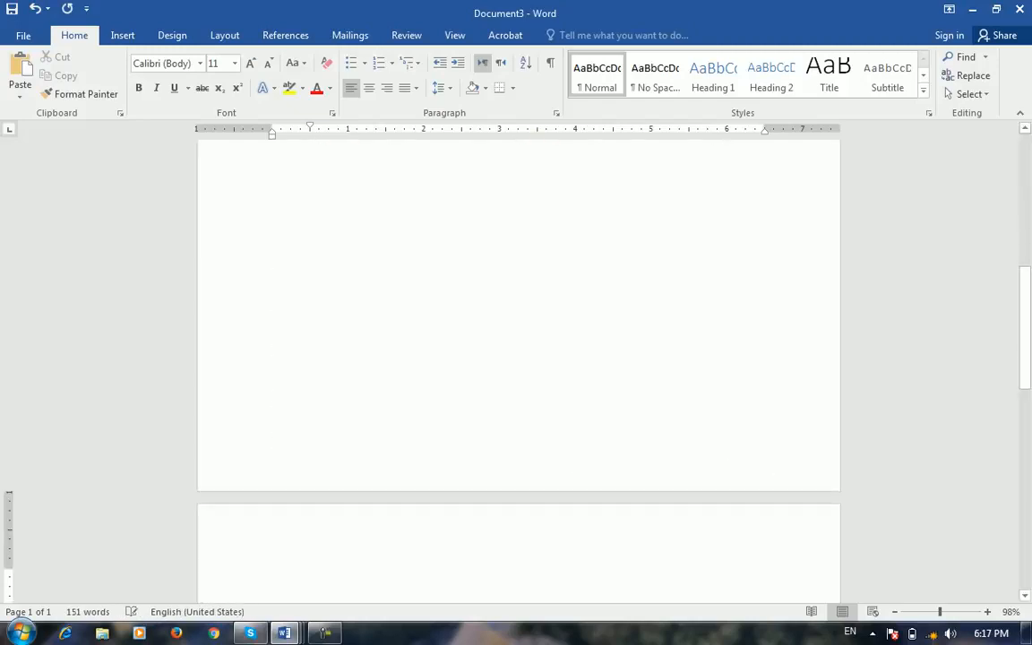
pyautogui.write('Word:')
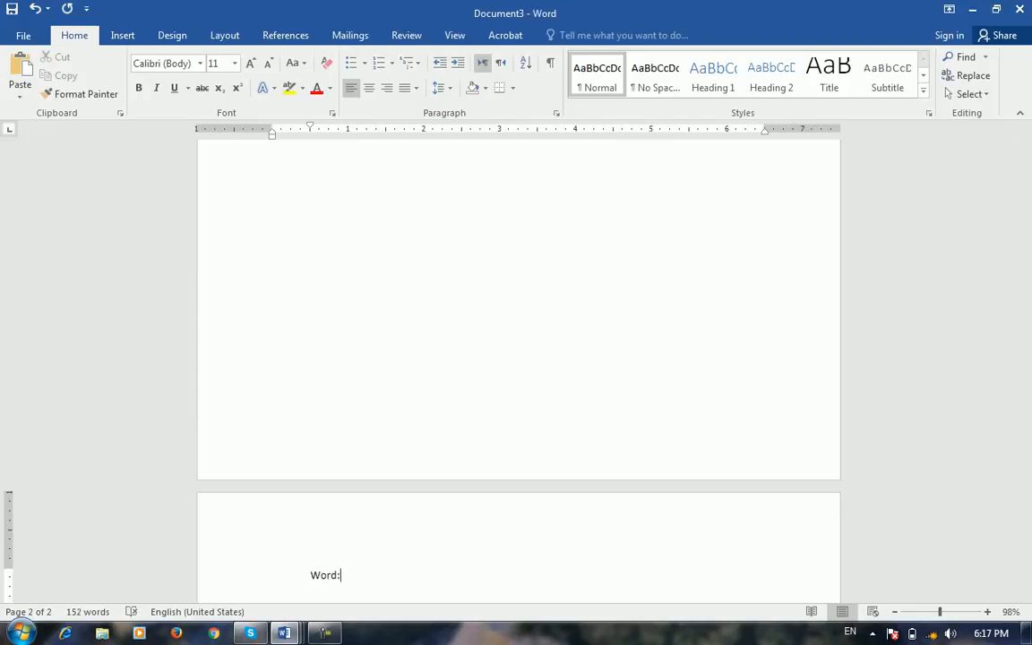
pyautogui.press('Return')
pyautogui.press('Tab')
# Step: Fill the paragraph under "Word:" with repeated pastes of the copied phrase
pyautogui.hotkey('ctrl', 'v')
pyautogui.hotkey('ctrl', 'v')
pyautogui.hotkey('ctrl', 'v')
pyautogui.hotkey('ctrl', 'v')
pyautogui.hotkey('ctrl', 'v')
pyautogui.hotkey('ctrl', 'v')
pyautogui.hotkey('ctrl', 'v')
pyautogui.hotkey('ctrl', 'v')
pyautogui.hotkey('ctrl', 'v')
pyautogui.hotkey('ctrl', 'v')
pyautogui.hotkey('ctrl', 'v')
pyautogui.hotkey('ctrl', 'v')
pyautogui.hotkey('ctrl', 'v')
pyautogui.hotkey('ctrl', 'v')
pyautogui.hotkey('ctrl', 'v')
pyautogui.hotkey('ctrl', 'v')
pyautogui.hotkey('ctrl', 'v')
pyautogui.hotkey('ctrl', 'v')
pyautogui.hotkey('ctrl', 'v')
pyautogui.hotkey('ctrl', 'v')
pyautogui.hotkey('ctrl', 'v')
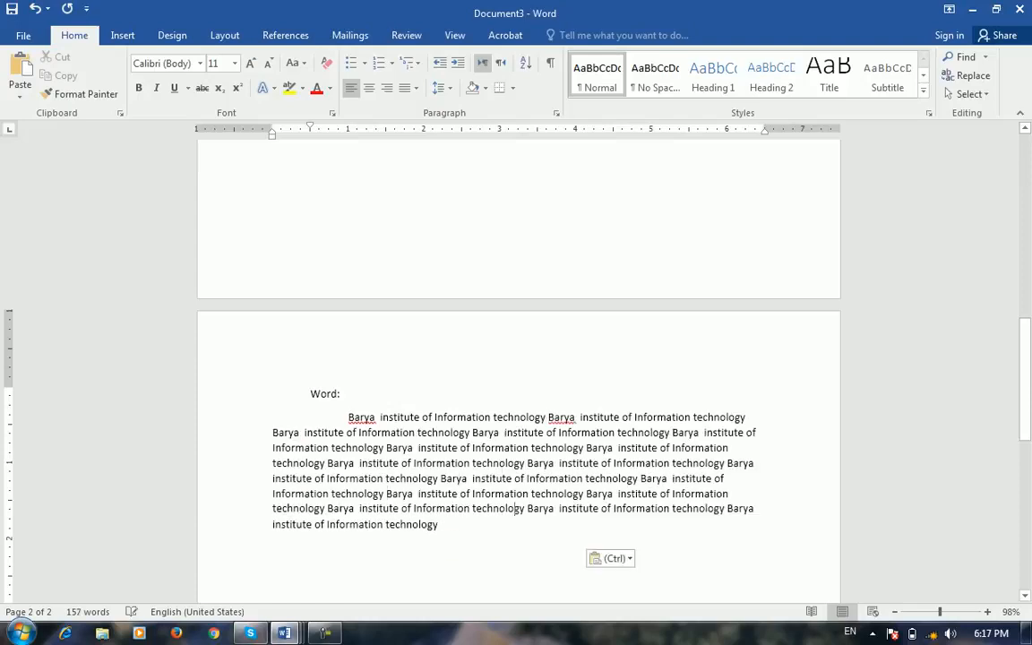
# Step: Start another new page with the line "Excel:" and begin a line below it
pyautogui.hotkey('ctrl', 'Return')
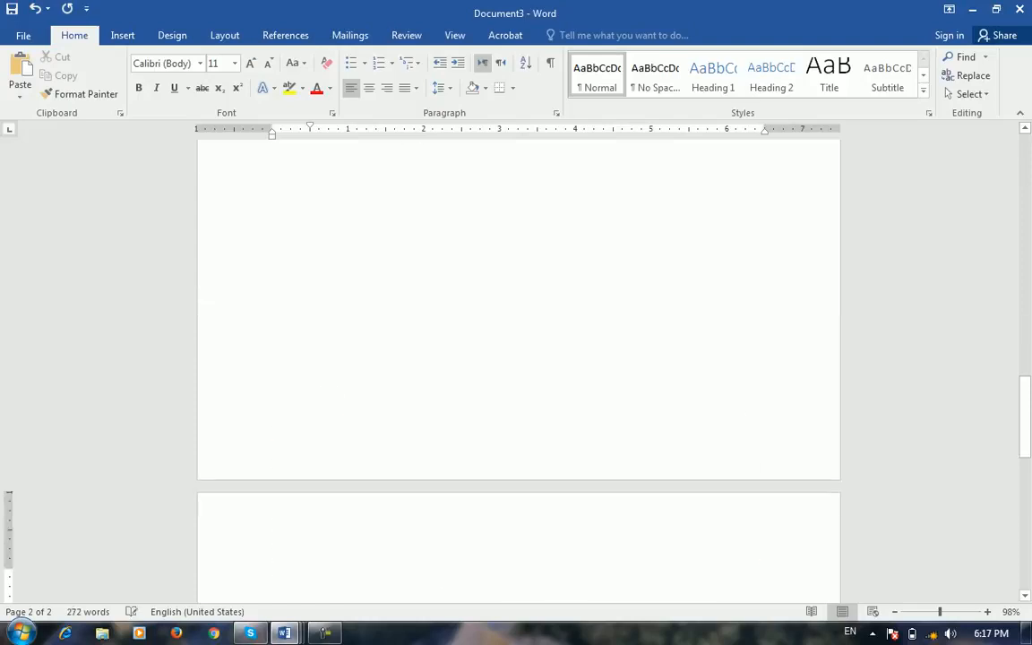
pyautogui.write('Ex')
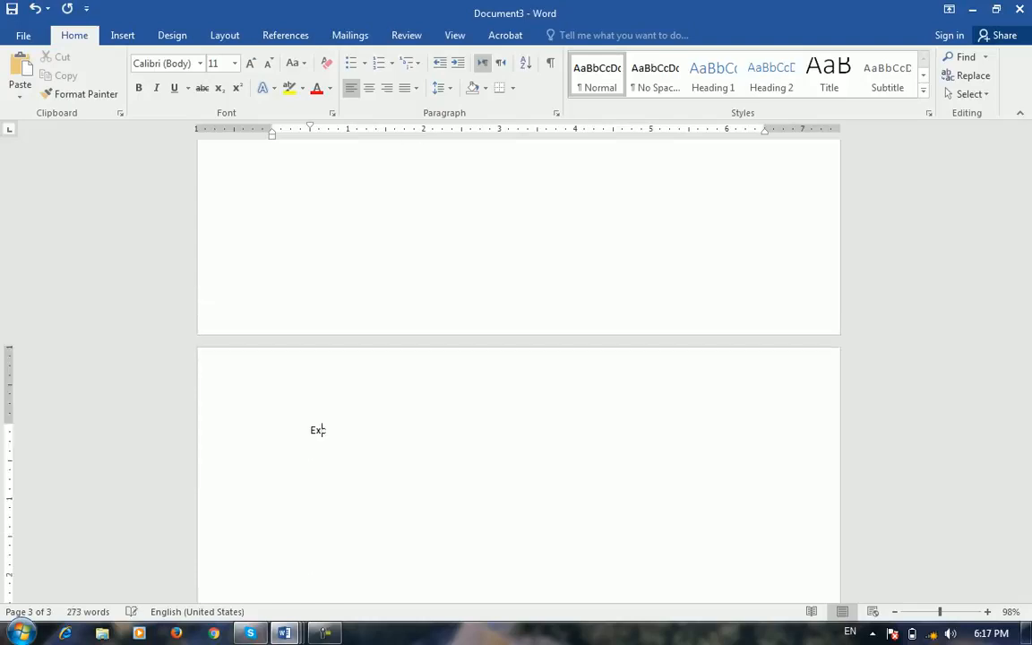
pyautogui.write('cel:')
pyautogui.press('Return')
# Step: Fill the paragraph under "Excel:" with repeated pastes of the copied phrase
pyautogui.hotkey('ctrl', 'v')
pyautogui.hotkey('ctrl', 'v')
pyautogui.hotkey('ctrl', 'v')
pyautogui.hotkey('ctrl', 'v')
pyautogui.hotkey('ctrl', 'v')
pyautogui.hotkey('ctrl', 'v')
pyautogui.hotkey('ctrl', 'v')
pyautogui.hotkey('ctrl', 'v')
pyautogui.hotkey('ctrl', 'v')
pyautogui.hotkey('ctrl', 'v')
pyautogui.hotkey('ctrl', 'v')
pyautogui.hotkey('ctrl', 'v')
pyautogui.hotkey('ctrl', 'v')
pyautogui.hotkey('ctrl', 'v')
pyautogui.hotkey('ctrl', 'v')
pyautogui.hotkey('ctrl', 'v')
pyautogui.hotkey('ctrl', 'v')
pyautogui.hotkey('ctrl', 'v')
pyautogui.hotkey('ctrl', 'v')
pyautogui.hotkey('ctrl', 'v')
pyautogui.hotkey('ctrl', 'v')
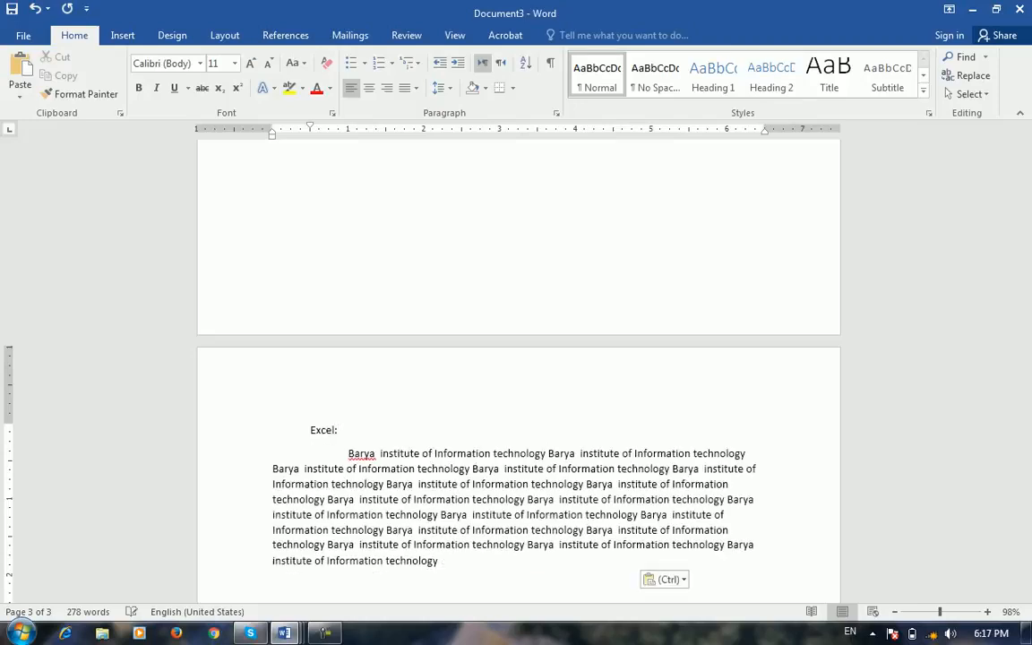
# Step: Start a fourth page with the line "Power Point:" and begin an indented line below it
pyautogui.hotkey('ctrl', 'Return')
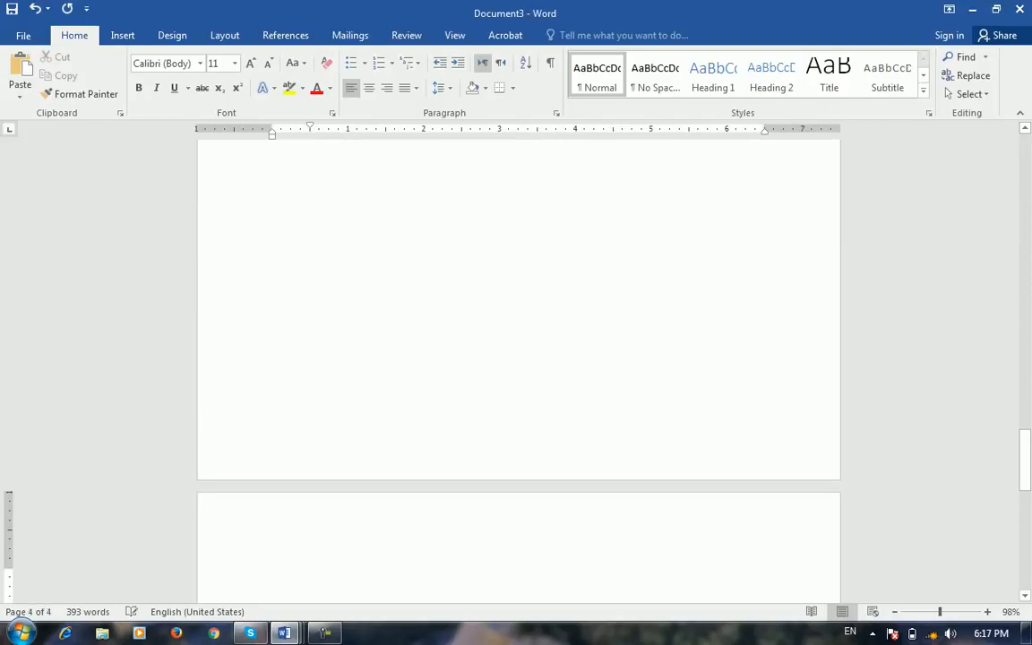
pyautogui.write('Pow')
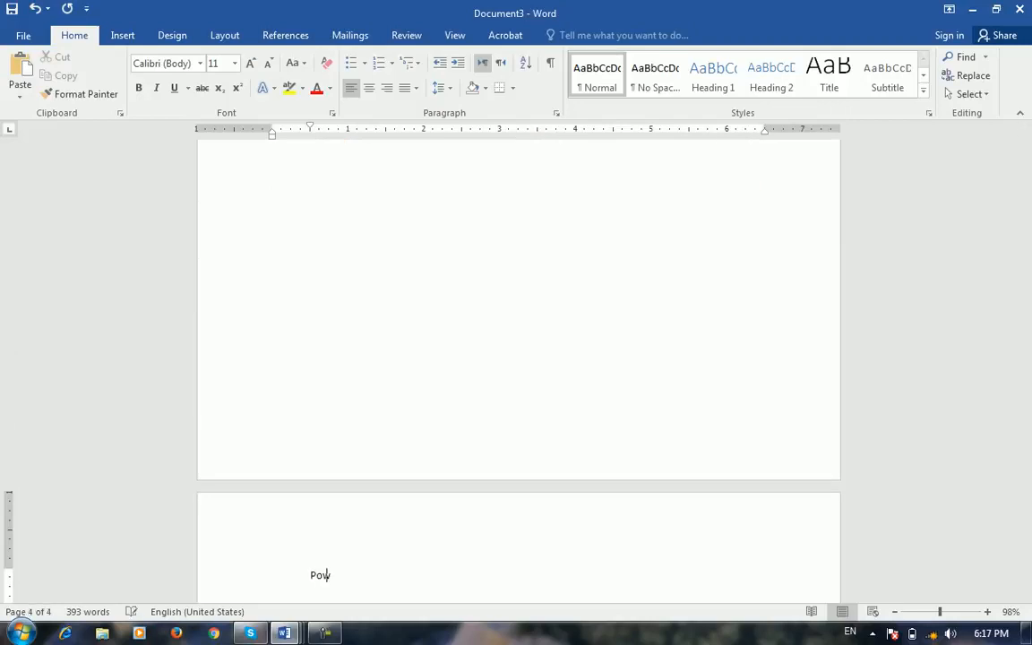
pyautogui.write('er Point:')
pyautogui.press('Tab')
pyautogui.press('Return')
pyautogui.press('Tab')
# Step: Fill the paragraph under "Power Point:" with repeated pastes of the copied phrase
pyautogui.hotkey('ctrl', 'v')
pyautogui.hotkey('ctrl', 'v')
pyautogui.hotkey('ctrl', 'v')
pyautogui.hotkey('ctrl', 'v')
pyautogui.hotkey('ctrl', 'v')
pyautogui.hotkey('ctrl', 'v')
pyautogui.hotkey('ctrl', 'v')
pyautogui.hotkey('ctrl', 'v')
pyautogui.hotkey('ctrl', 'v')
pyautogui.hotkey('ctrl', 'v')
pyautogui.hotkey('ctrl', 'v')
pyautogui.hotkey('ctrl', 'v')
pyautogui.hotkey('ctrl', 'v')
pyautogui.hotkey('ctrl', 'v')
pyautogui.hotkey('ctrl', 'v')
pyautogui.hotkey('ctrl', 'v')
pyautogui.hotkey('ctrl', 'v')
pyautogui.hotkey('ctrl', 'v')
pyautogui.hotkey('ctrl', 'v')
pyautogui.hotkey('ctrl', 'v')
pyautogui.hotkey('ctrl', 'v')
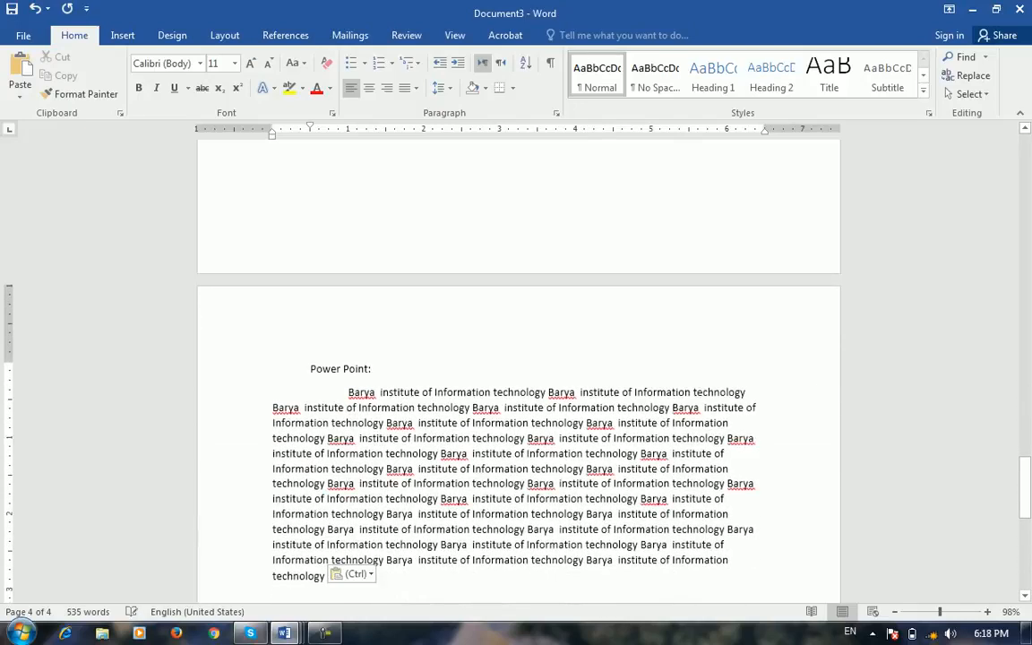
# Step: Apply the Heading 1 style to the "Windows:" line on the first page
pyautogui.scroll(20, 518, 358)
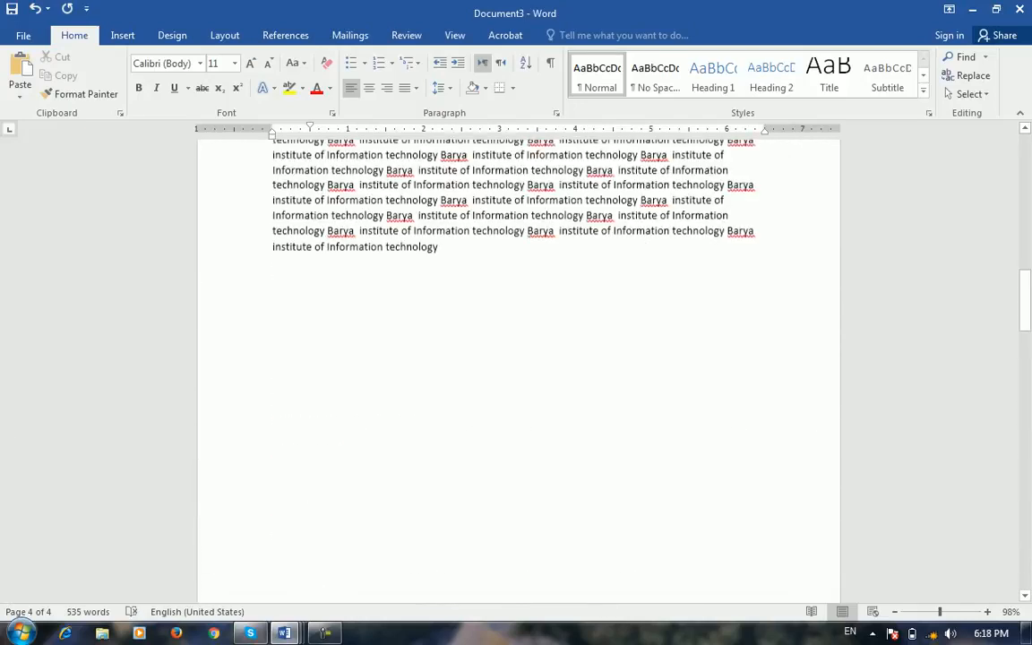
pyautogui.scroll(12, 518, 358)
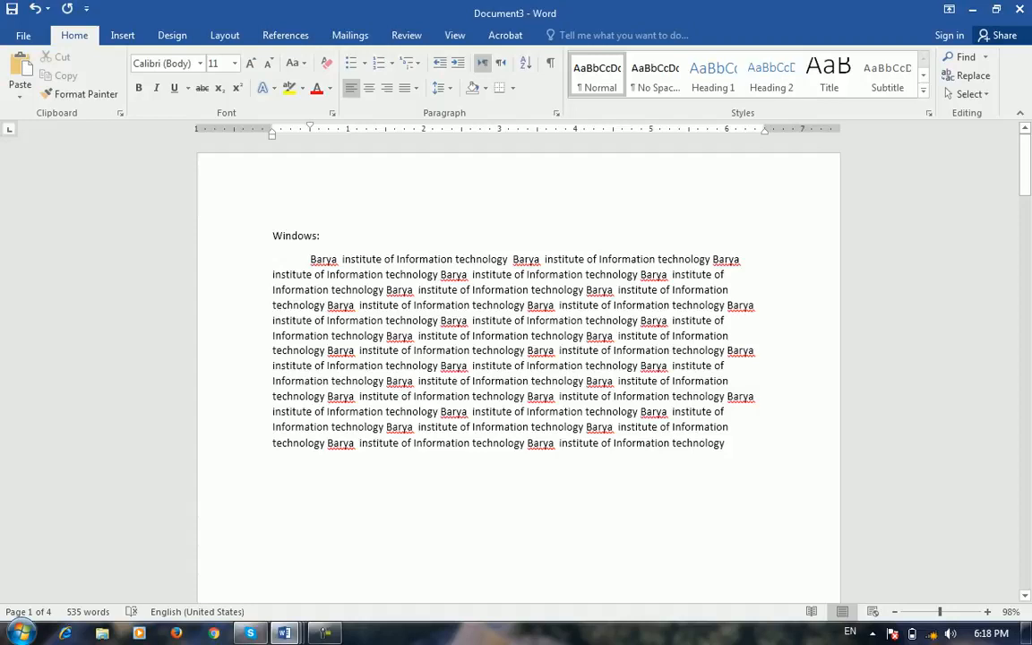
pyautogui.click(298, 236)
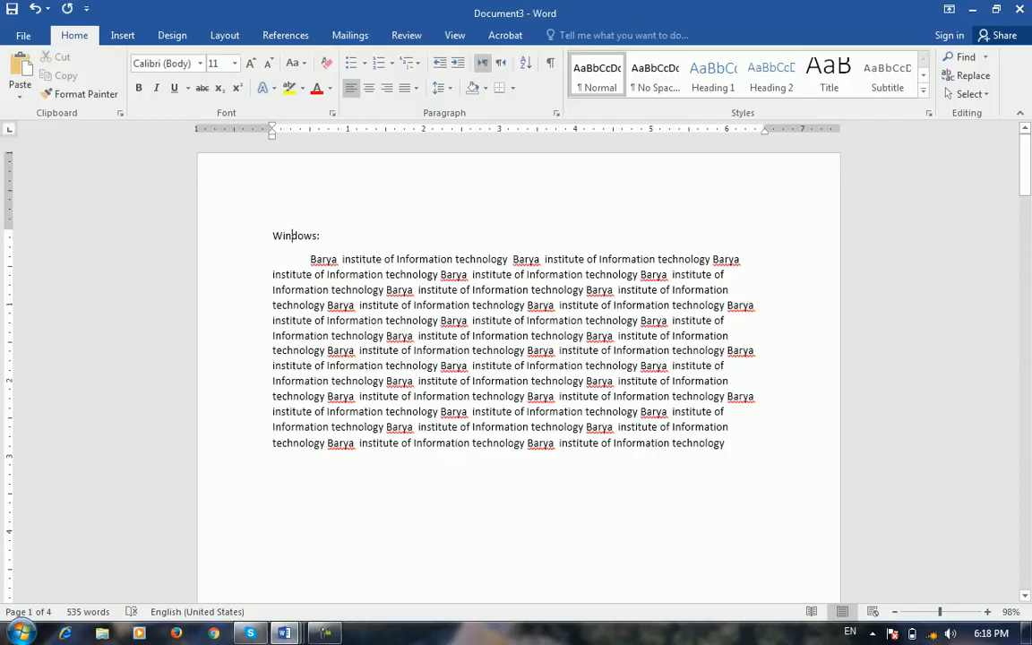
pyautogui.click(713, 76)
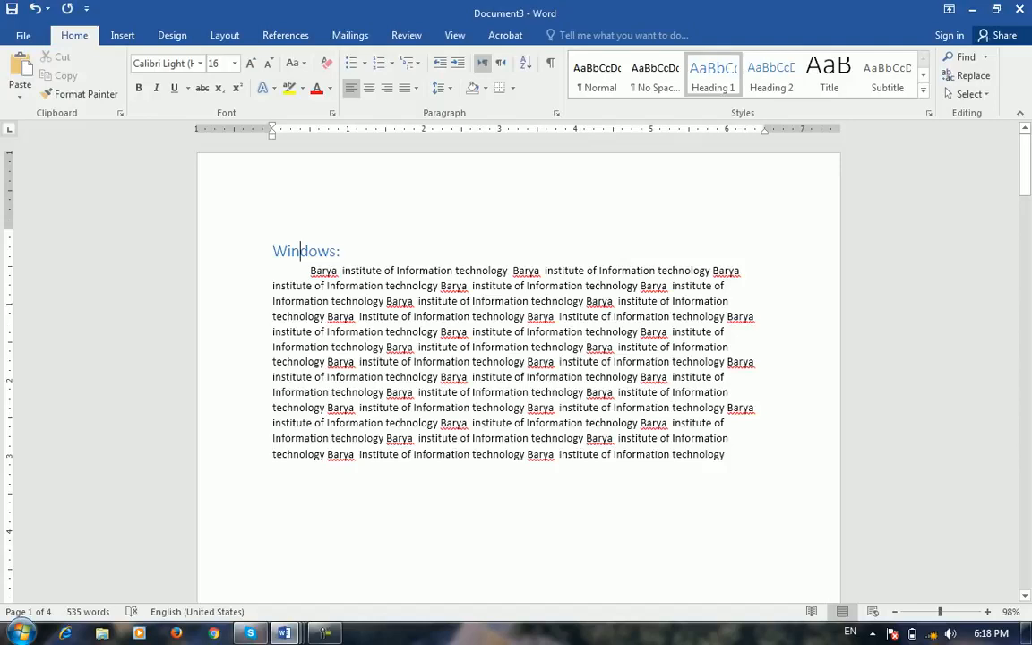
# Step: Add the unindented line "Type Operating system" below the Windows paragraph, leaving an empty line between them
pyautogui.click(725, 454)
pyautogui.press('Return')
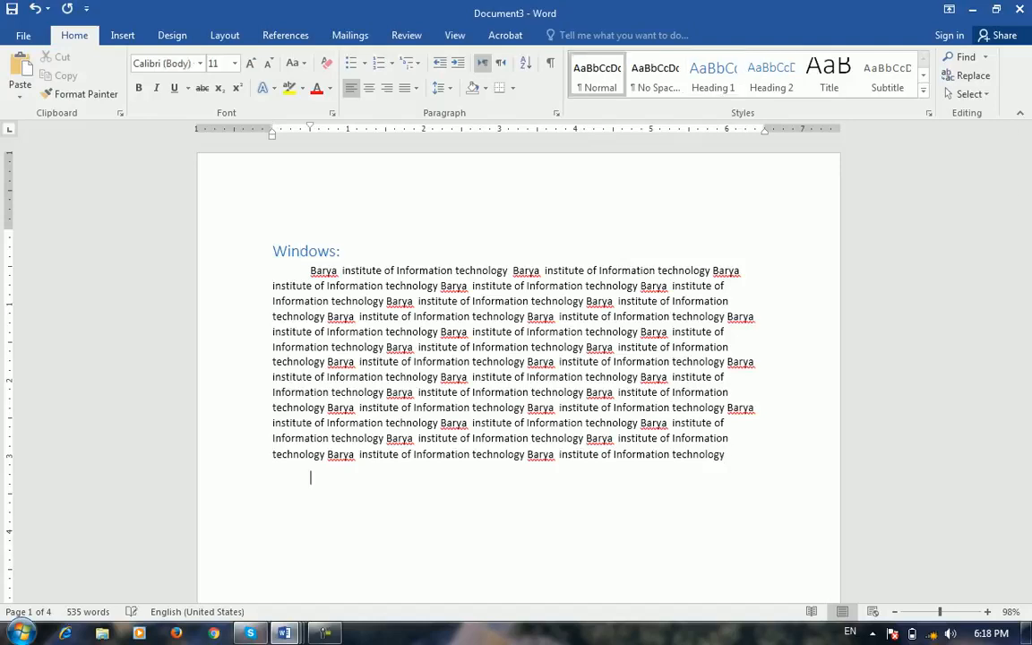
pyautogui.press('BackSpace')
pyautogui.press('Return')
pyautogui.write('Operatingy')
pyautogui.press('BackSpace')
pyautogui.press('Home')
pyautogui.write('Type')
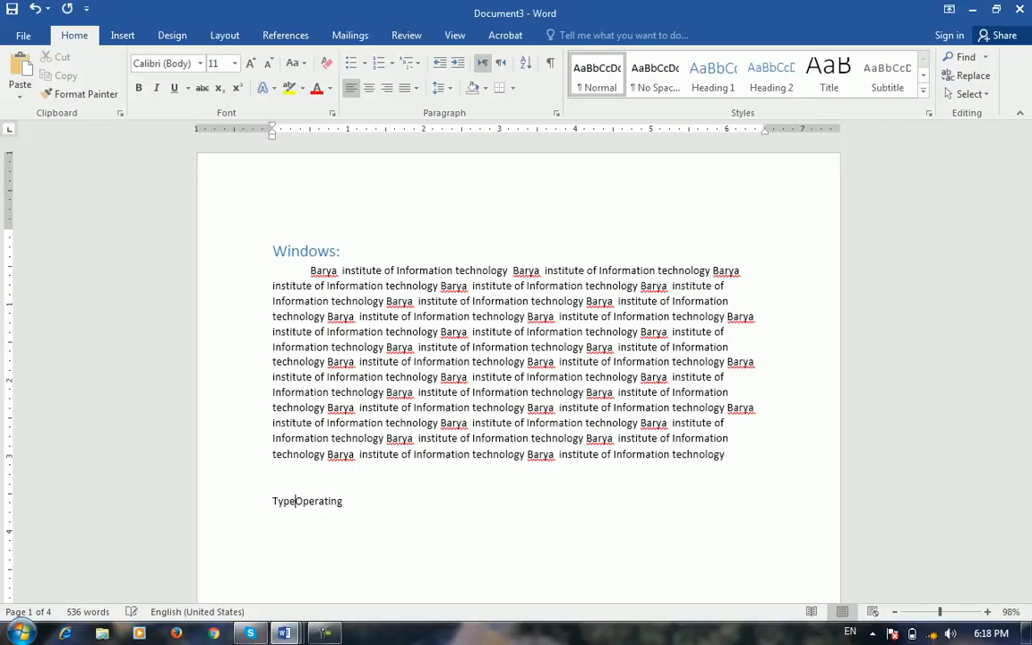
pyautogui.press('End')
pyautogui.write('system')
# Step: Add the indented line "Barya institute of Information technology" under "Type Operating system", followed by a paragraph of repeated pastes of that phrase
pyautogui.press('Return')
pyautogui.press('Tab')
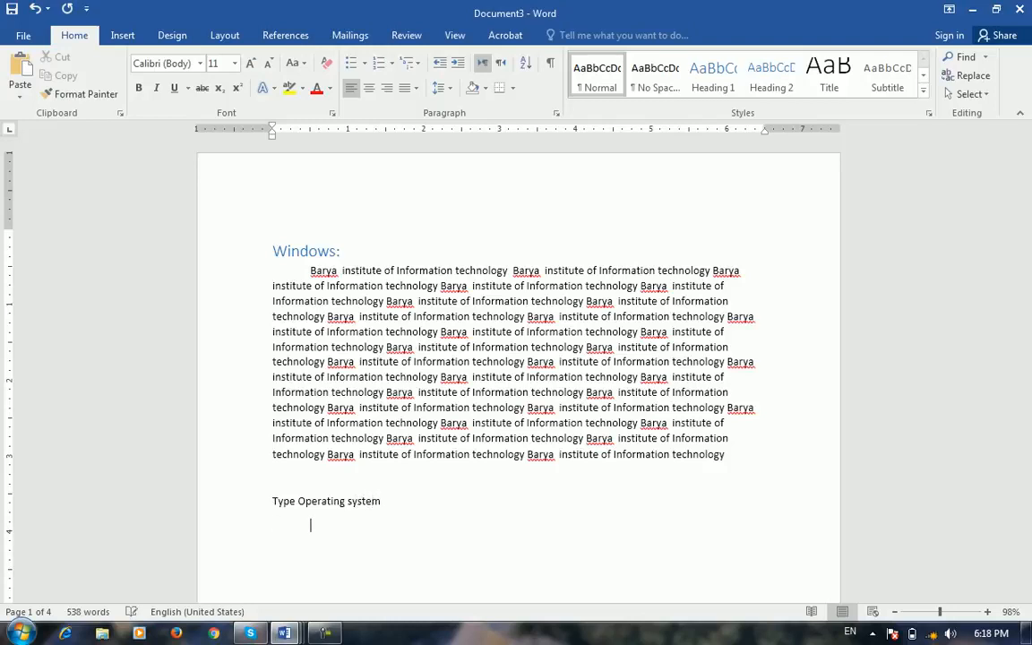
pyautogui.write('Barya  institute of Information technology')
pyautogui.press('Return')
pyautogui.hotkey('ctrl', 'v')
pyautogui.hotkey('ctrl', 'v')
pyautogui.hotkey('ctrl', 'v')
pyautogui.hotkey('ctrl', 'v')
pyautogui.hotkey('ctrl', 'v')
pyautogui.hotkey('ctrl', 'v')
pyautogui.hotkey('ctrl', 'v')
pyautogui.hotkey('ctrl', 'v')
pyautogui.hotkey('ctrl', 'v')
pyautogui.hotkey('ctrl', 'v')
pyautogui.hotkey('ctrl', 'v')
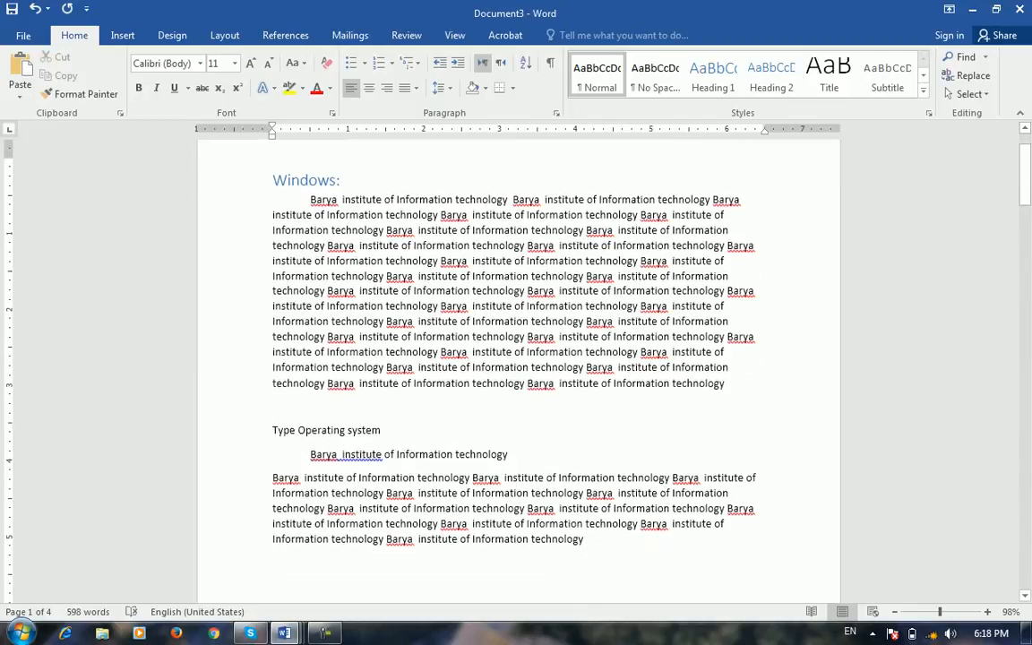
# Step: Add the line "Graphical:" below the "Type Operating system" section, leaving an empty line between them, and start an indented paragraph under it
pyautogui.press('Return')
pyautogui.press('Return')
pyautogui.write('Gr')
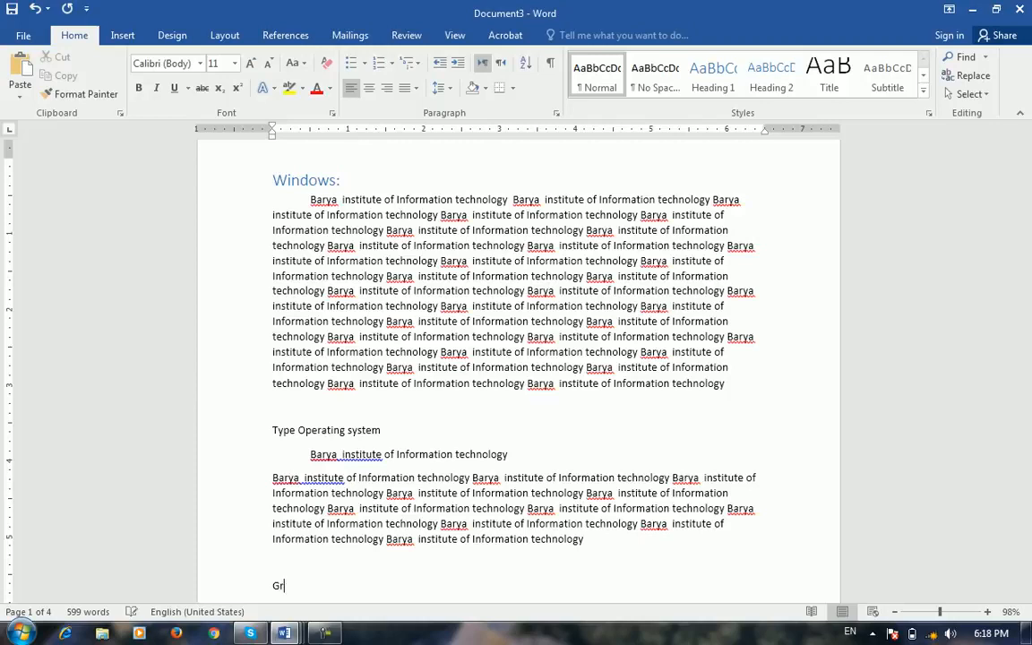
pyautogui.write('aphical:')
pyautogui.press('Return')
pyautogui.press('Tab')
# Step: Fill the indented paragraph under "Graphical:" with repeated pastes of "Barya institute of Information technology"
pyautogui.write('Barya  institute of Information technology')
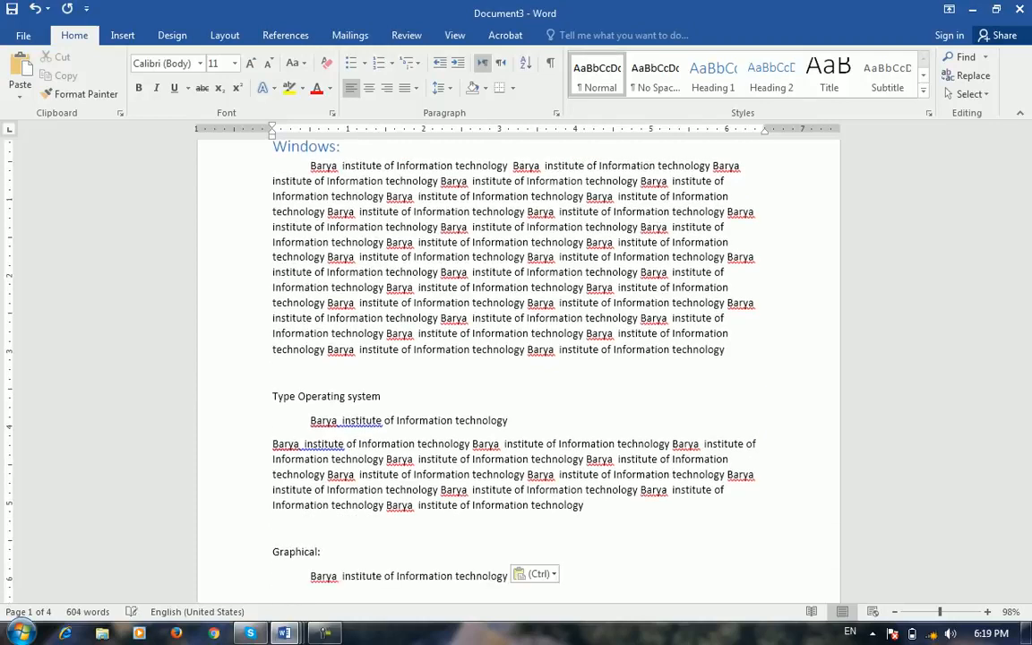
pyautogui.hotkey('ctrl', 'v')
pyautogui.hotkey('ctrl', 'v')
pyautogui.hotkey('ctrl', 'v')
pyautogui.hotkey('ctrl', 'v')
pyautogui.hotkey('ctrl', 'v')
pyautogui.hotkey('ctrl', 'v')
pyautogui.hotkey('ctrl', 'v')
pyautogui.hotkey('ctrl', 'v')
pyautogui.hotkey('ctrl', 'v')
pyautogui.hotkey('ctrl', 'v')
pyautogui.hotkey('ctrl', 'v')
pyautogui.hotkey('ctrl', 'v')
pyautogui.hotkey('ctrl', 'v')
pyautogui.hotkey('ctrl', 'v')
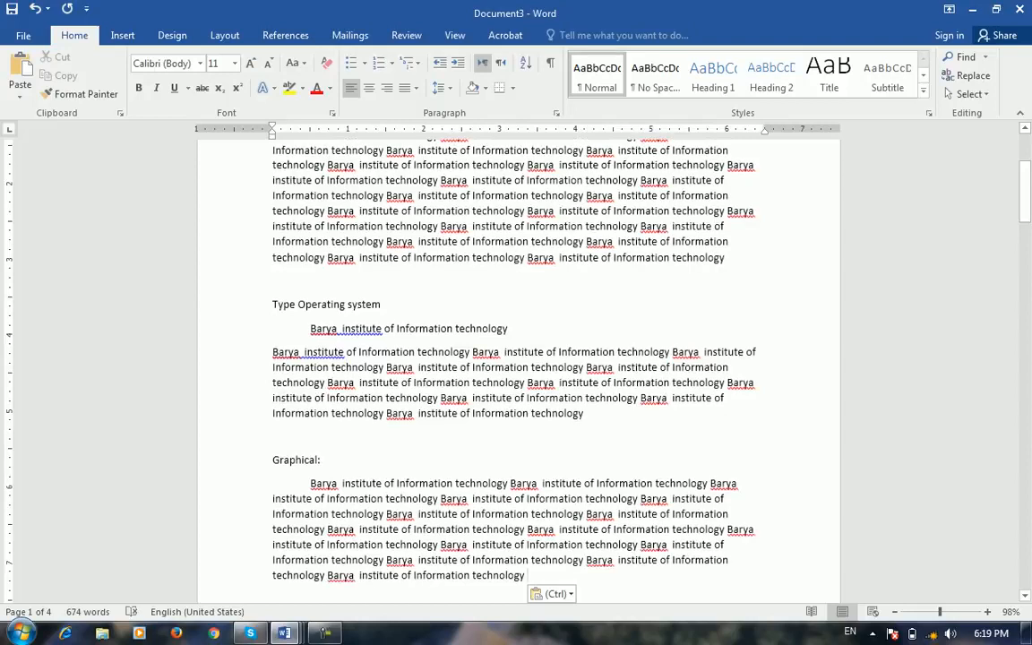
# Step: Apply the Heading 2 style to the "Type Operating system" and "Graphical:" lines
pyautogui.scroll(2, 516, 359)
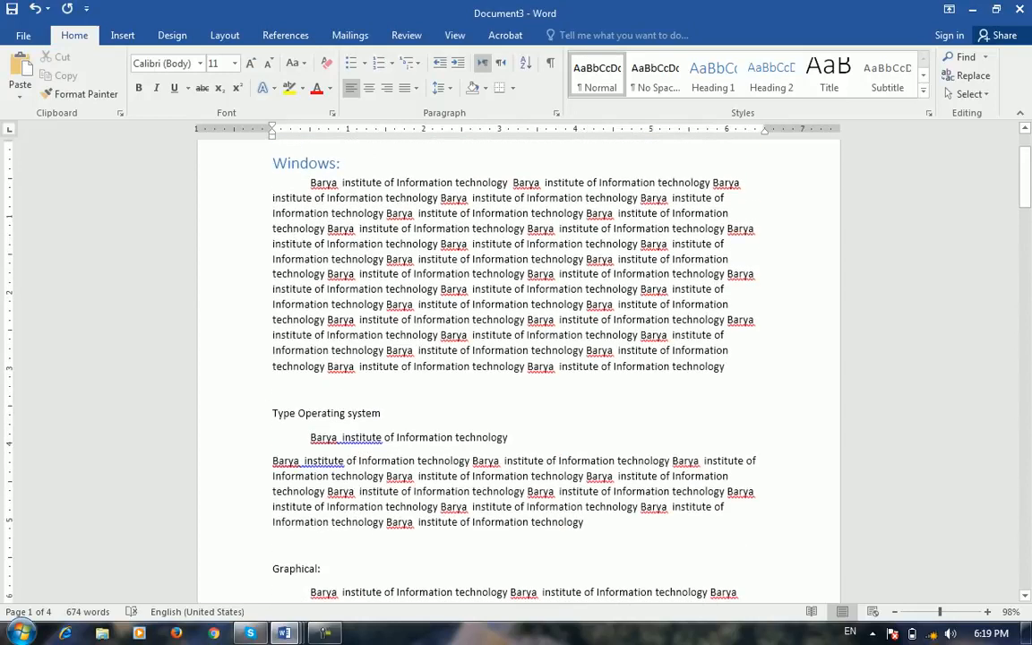
pyautogui.click(357, 413)
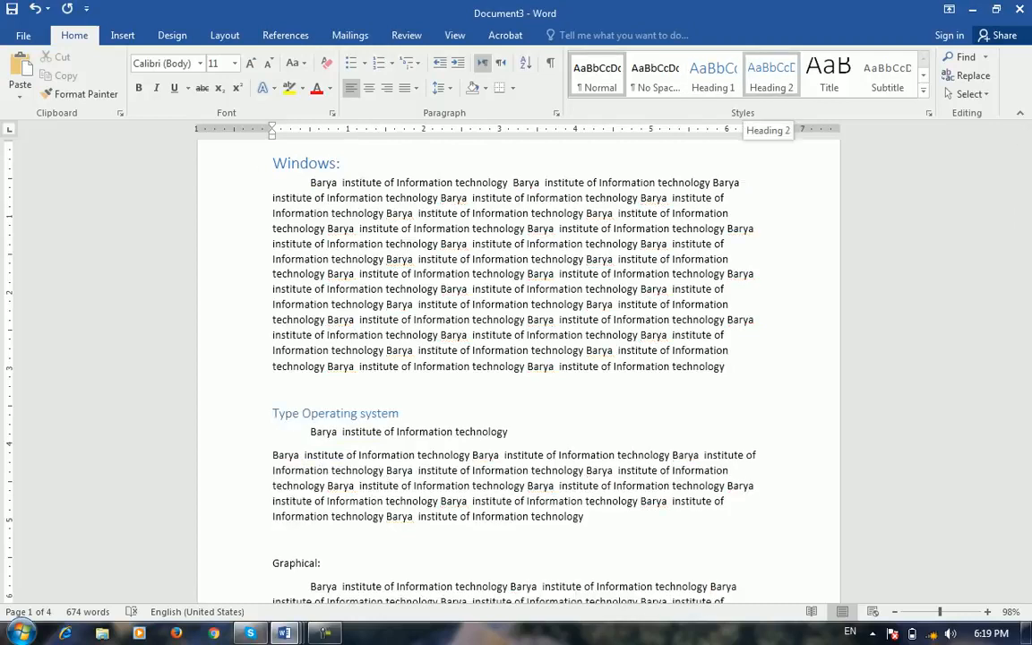
pyautogui.click(770, 79)
pyautogui.scroll(-2, 516, 359)
pyautogui.click(297, 491)
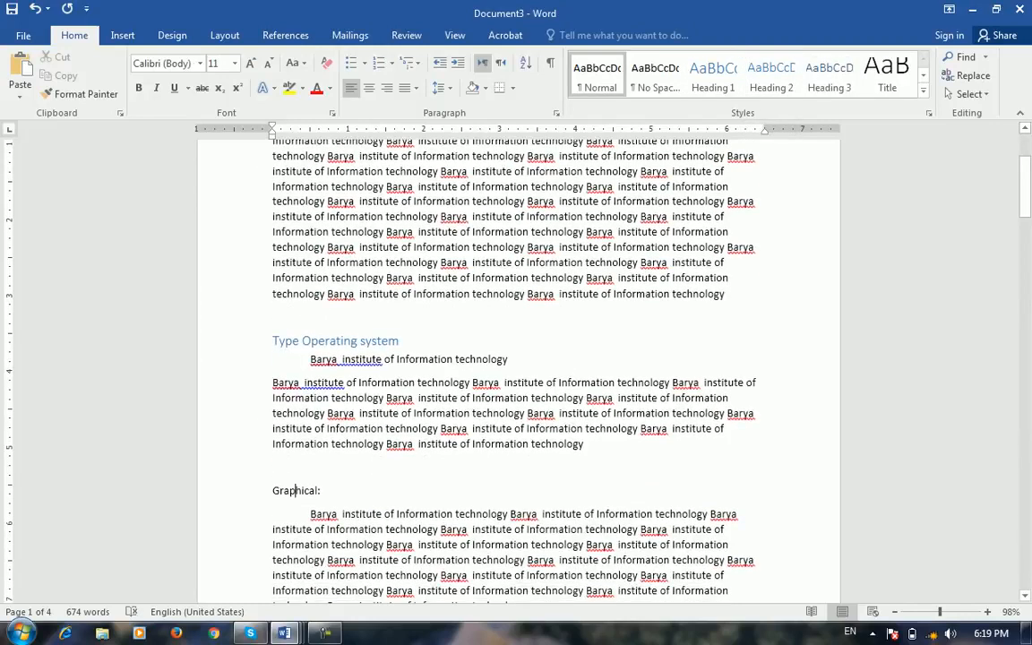
pyautogui.click(770, 77)
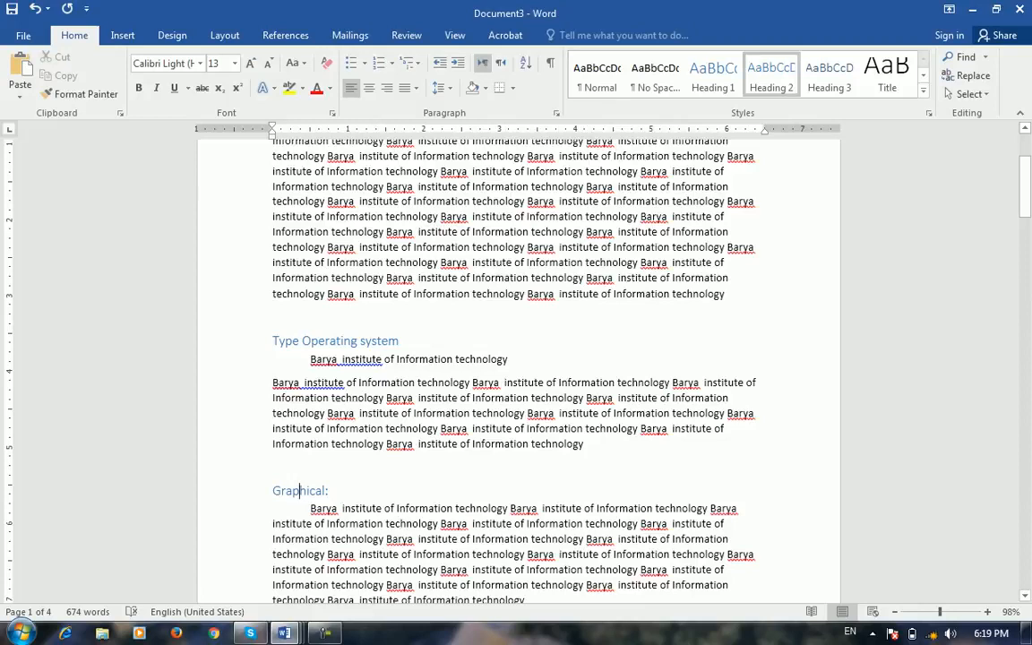
pyautogui.click(344, 340)
pyautogui.scroll(-3, 520, 358)
pyautogui.scroll(6, 511, 359)
pyautogui.scroll(-3, 511, 358)
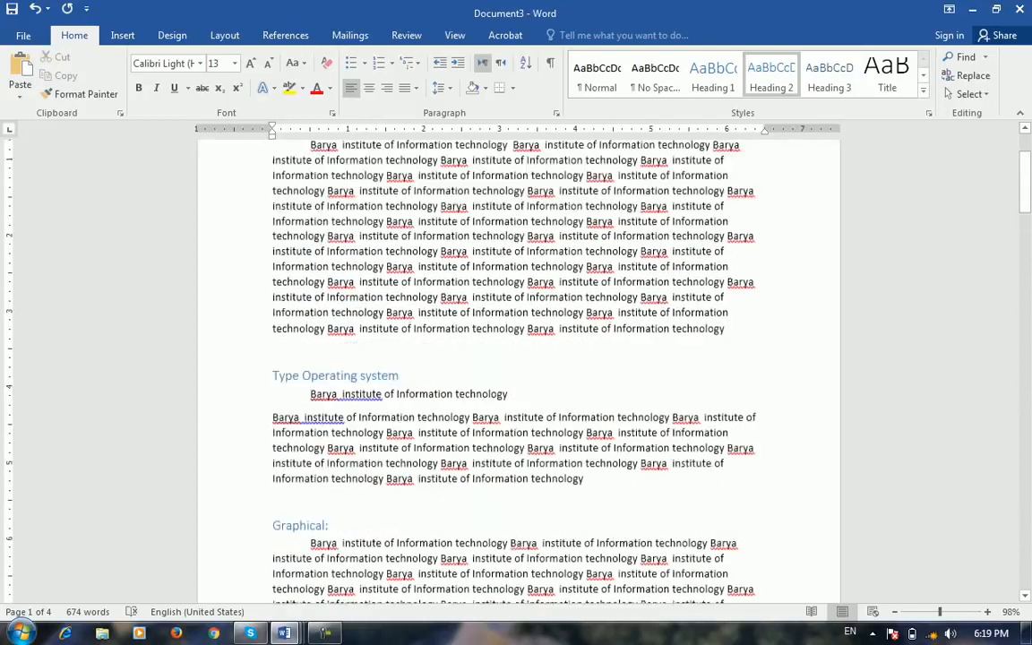
pyautogui.scroll(3, 511, 359)
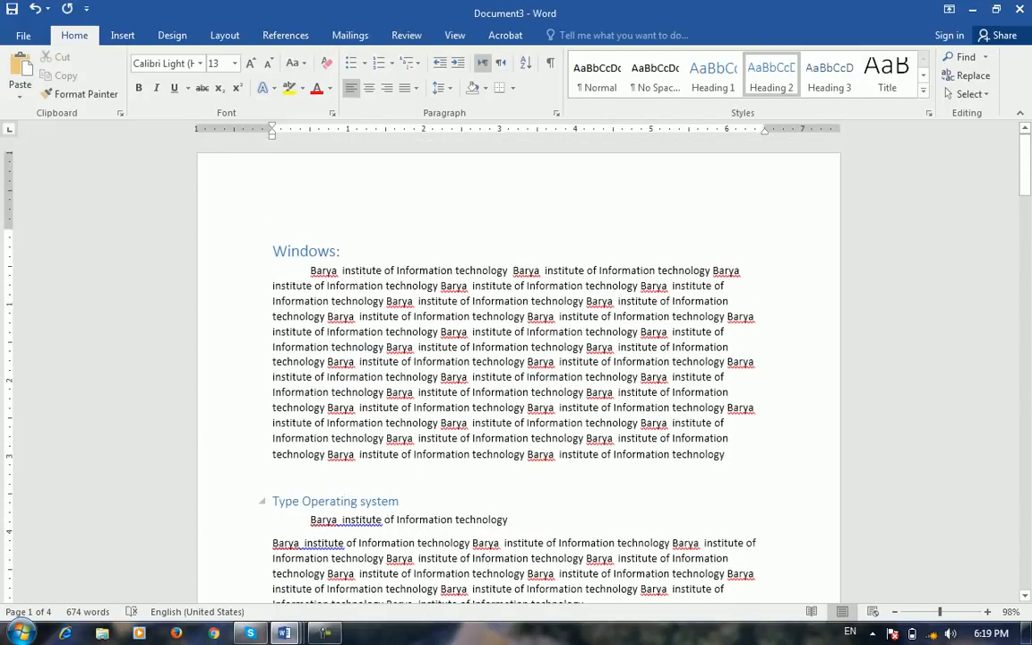
# Step: Apply the Heading 1 style to the "Word:" line on the second page
pyautogui.scroll(-5, 511, 358)
pyautogui.scroll(-9, 510, 358)
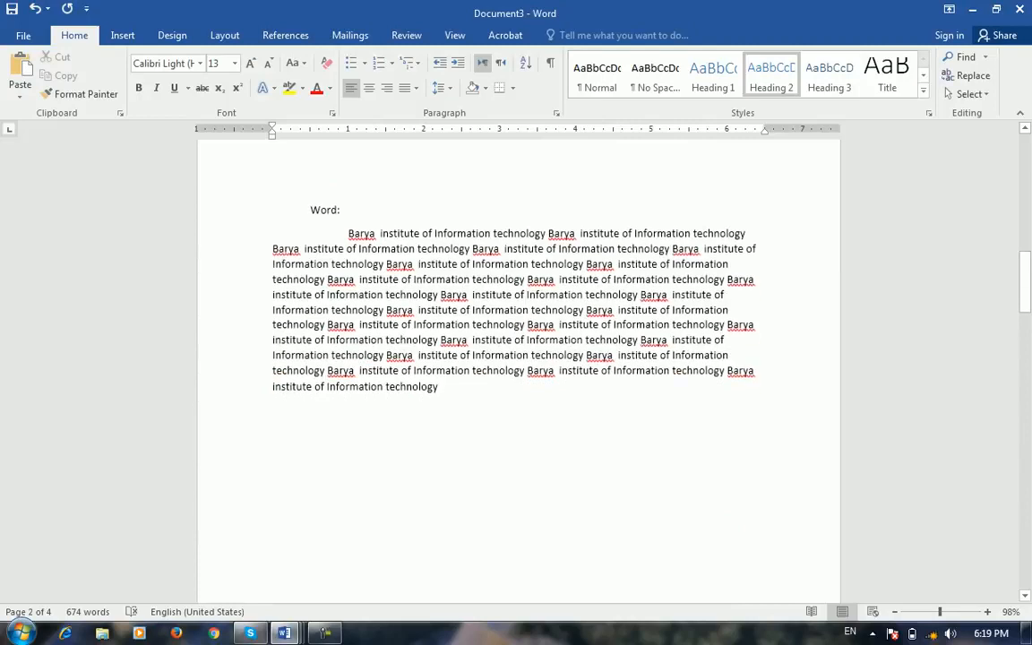
pyautogui.click(319, 210)
pyautogui.click(713, 76)
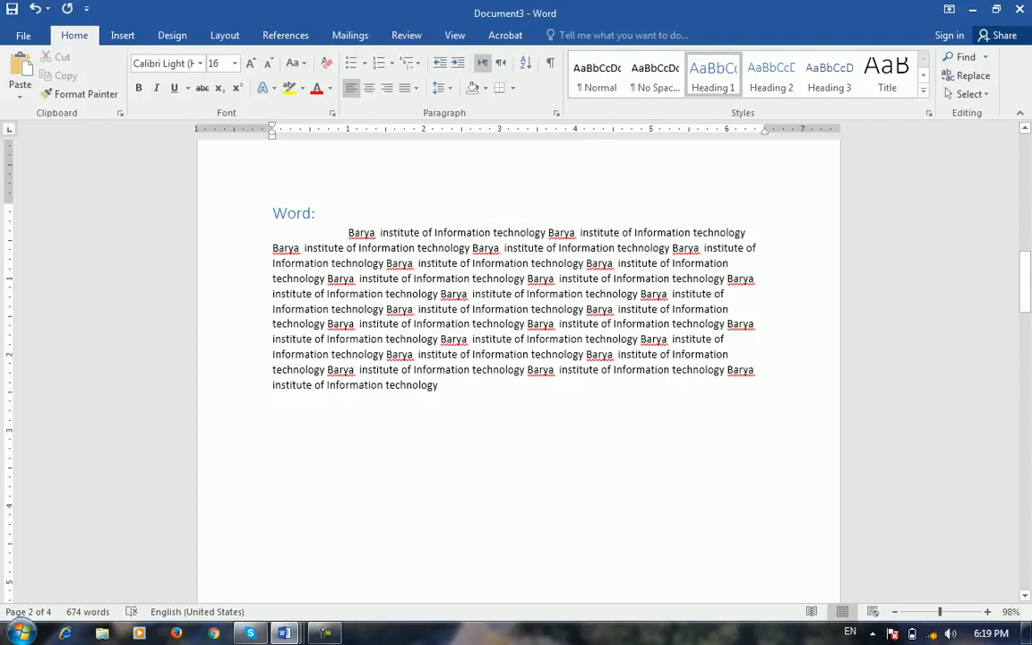
# Step: Apply the Heading 1 style to the "Excel:" and "Power Point:" lines on the third and fourth pages
pyautogui.scroll(-10, 518, 358)
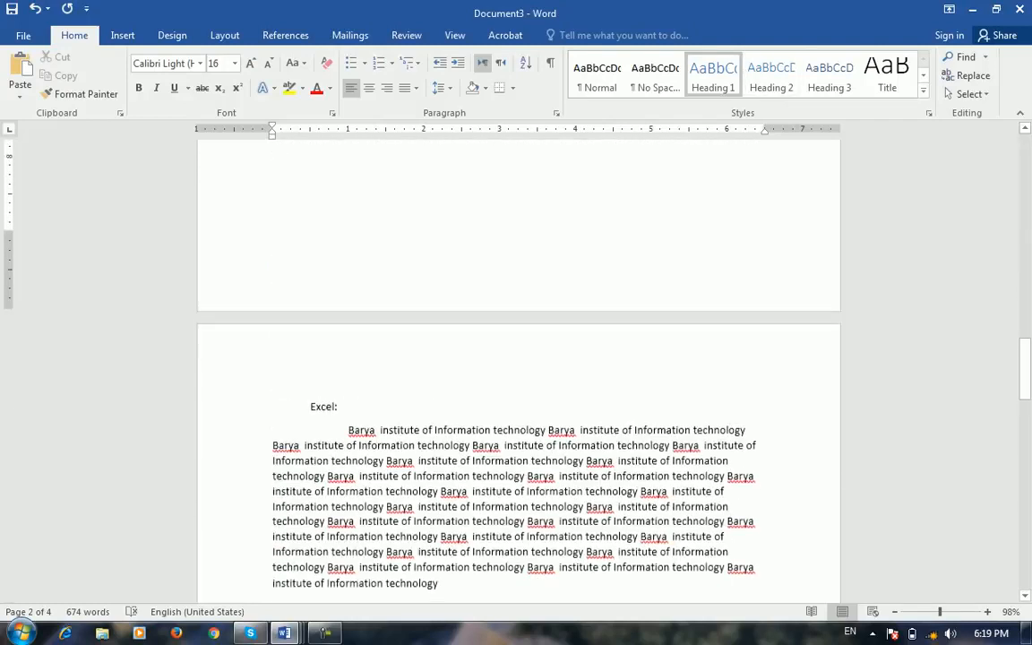
pyautogui.scroll(-3, 519, 358)
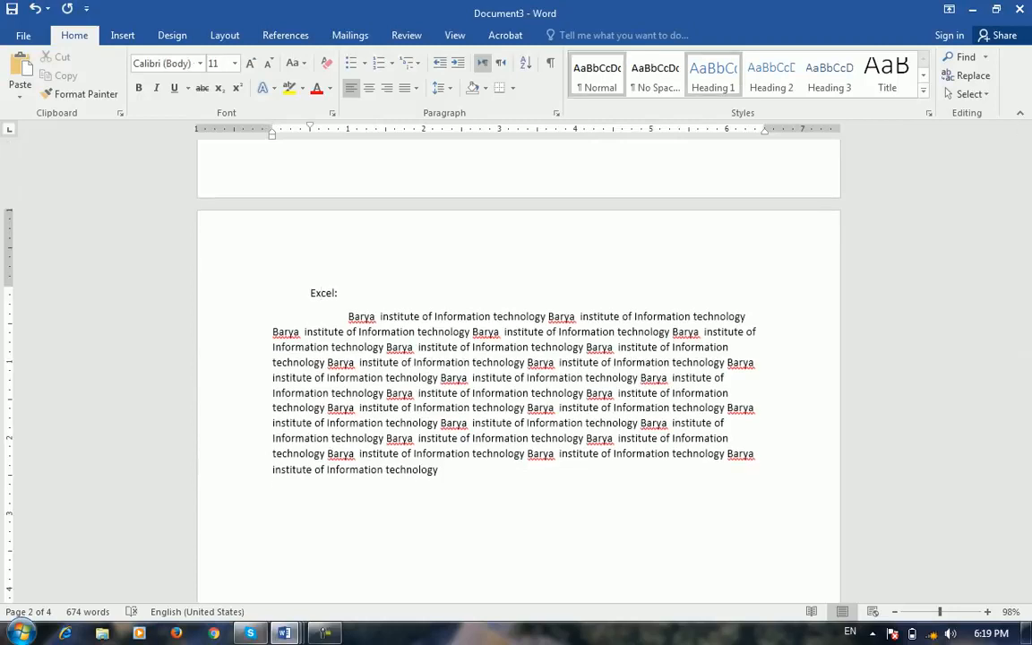
pyautogui.scroll(-7, 296, 293)
pyautogui.scroll(-15, 519, 359)
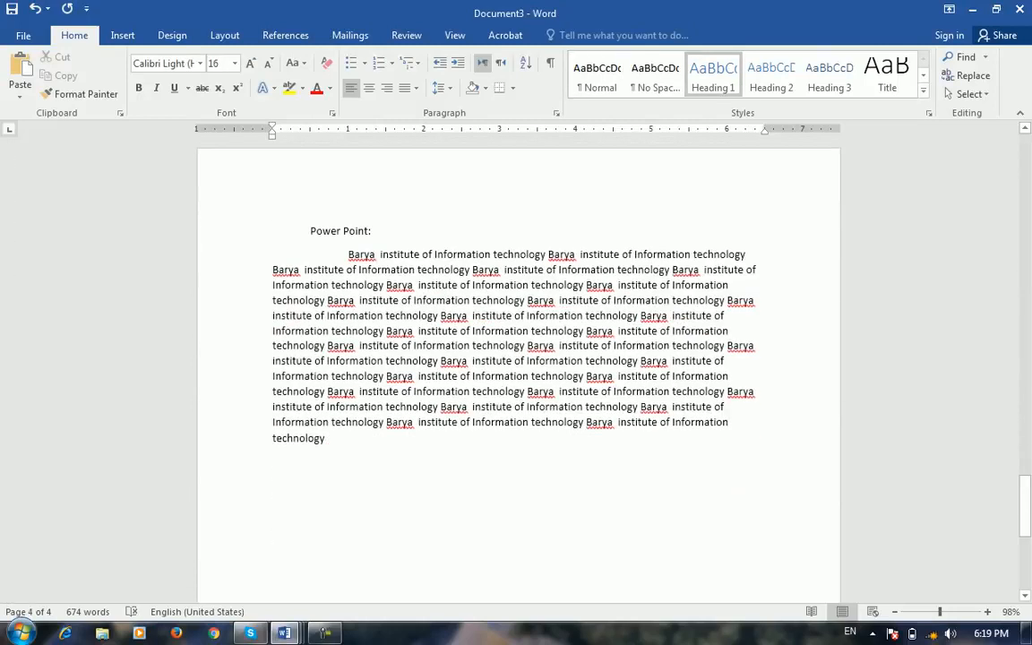
pyautogui.click(346, 230)
pyautogui.hotkey('ctrl', 'alt', '1')
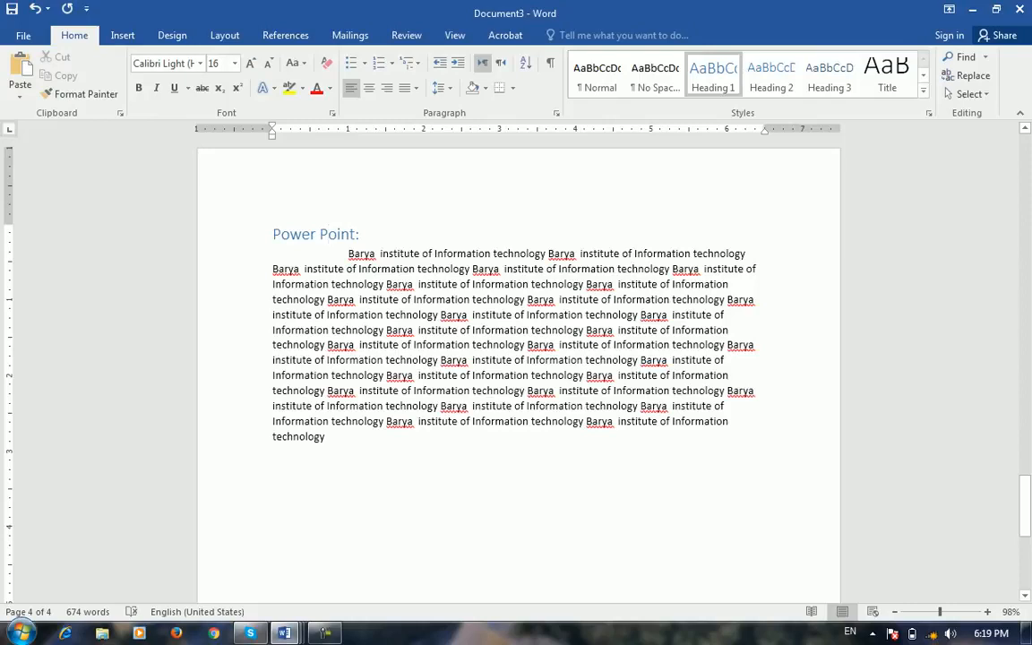
# Step: Insert a page break before the "Windows:" heading to create an empty first page
pyautogui.scroll(-7, 346, 230)
pyautogui.scroll(-2, 519, 359)
pyautogui.scroll(20, 518, 358)
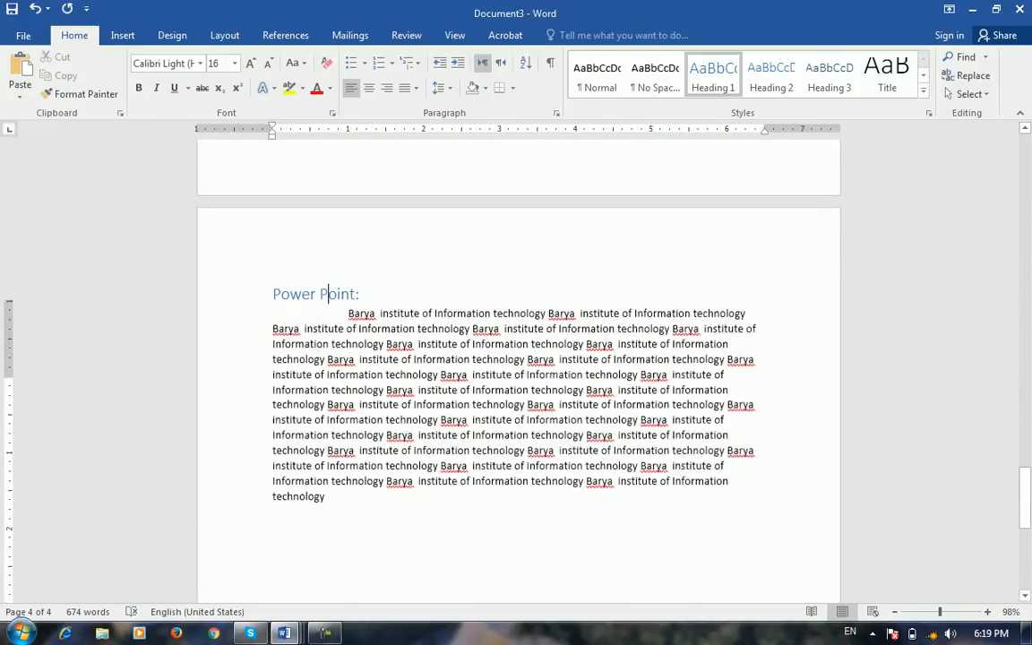
pyautogui.scroll(20, 519, 358)
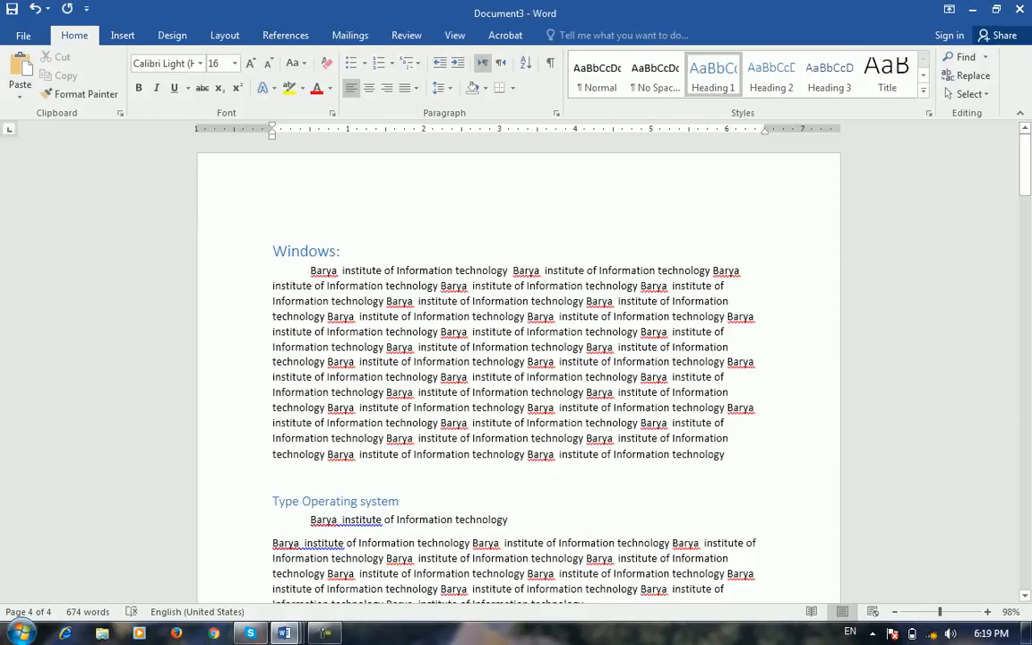
pyautogui.scroll(-7, 519, 359)
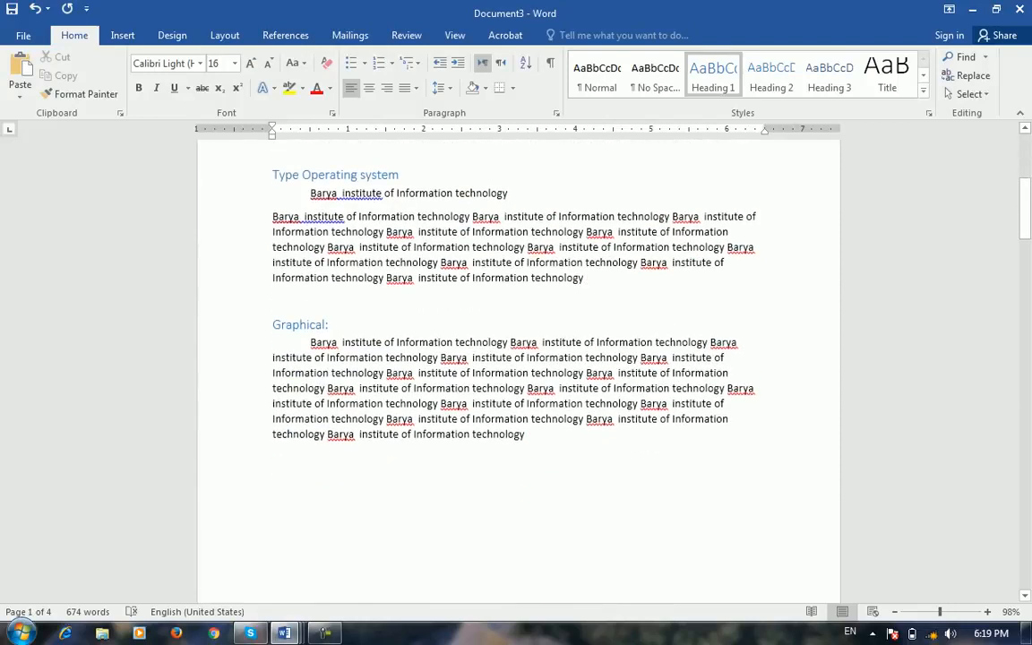
pyautogui.scroll(7, 519, 358)
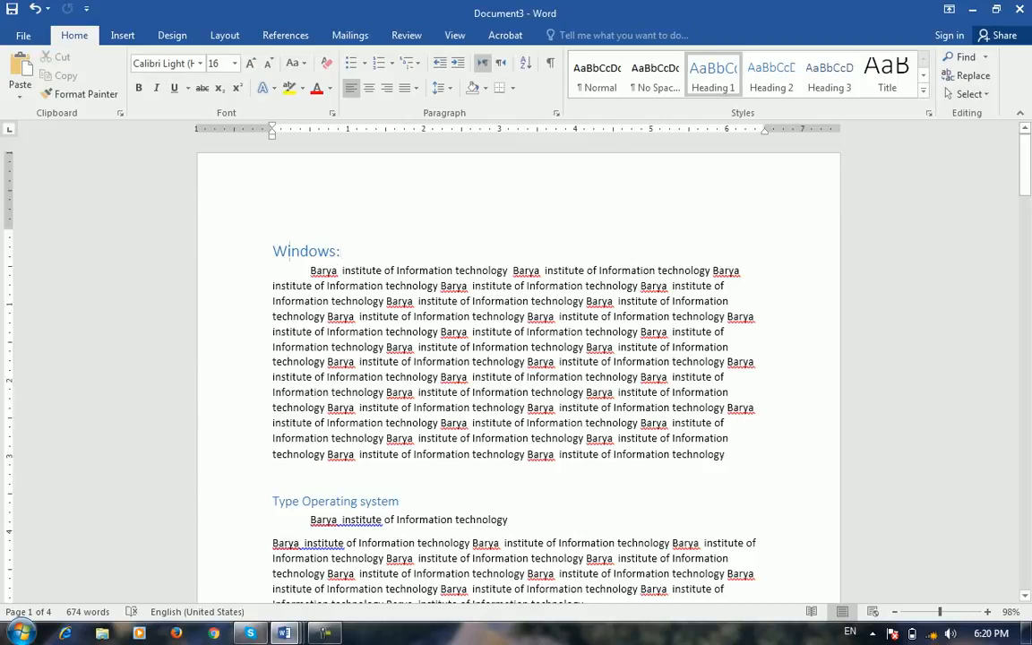
pyautogui.press('Home')
pyautogui.press('Return')
pyautogui.press('Up')
pyautogui.hotkey('ctrl', 'Return')
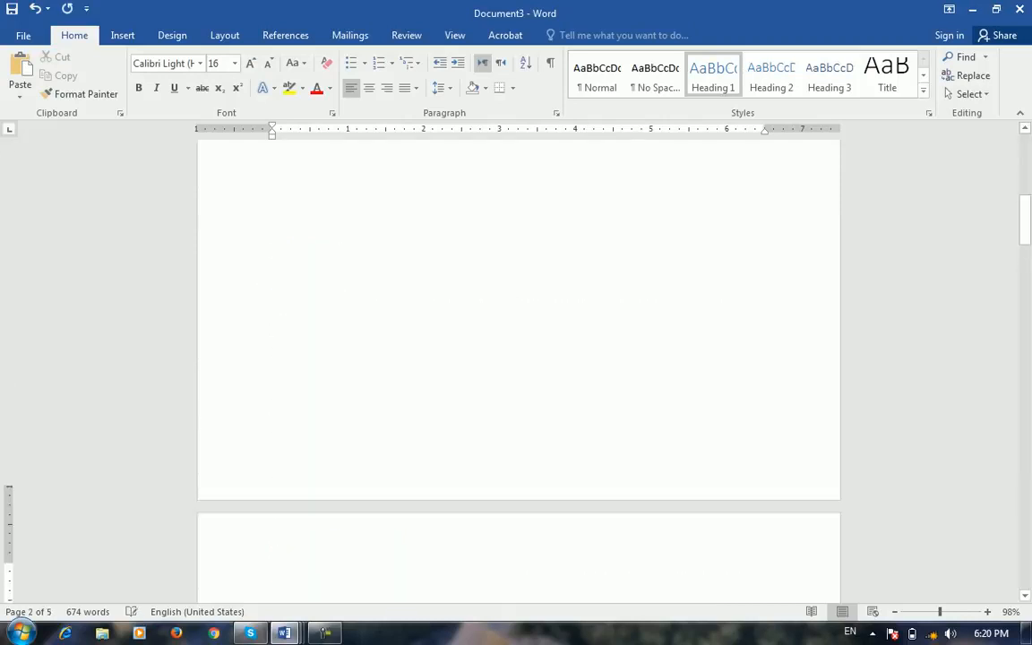
pyautogui.scroll(9, 518, 370)
pyautogui.scroll(-12, 518, 370)
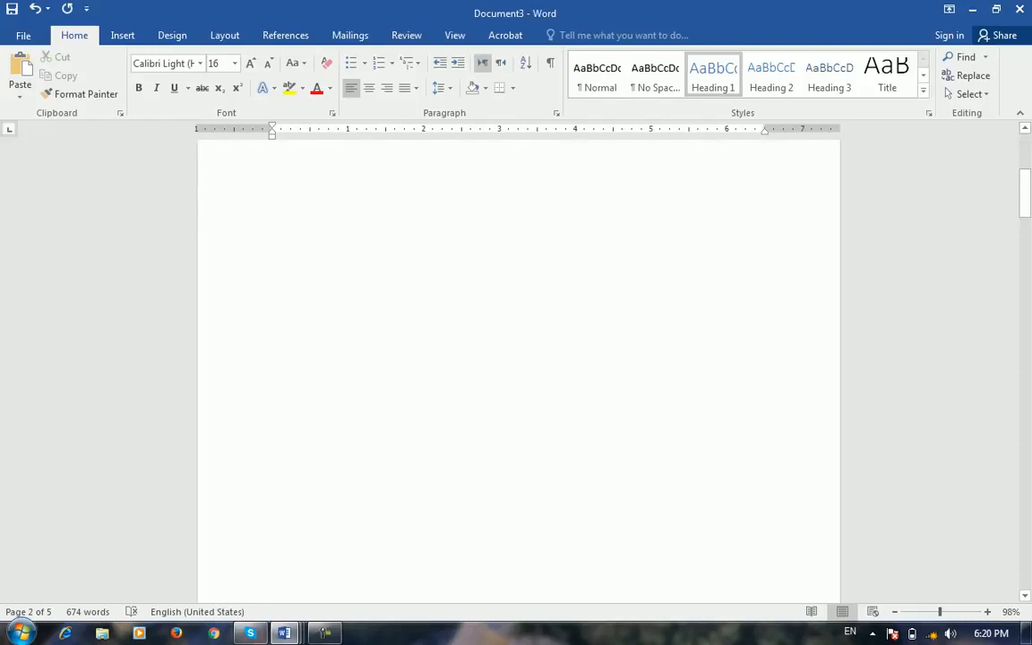
pyautogui.scroll(12, 518, 370)
# Step: Place the insertion point at the start of the empty first page and open the custom table of contents settings
pyautogui.click(272, 240)
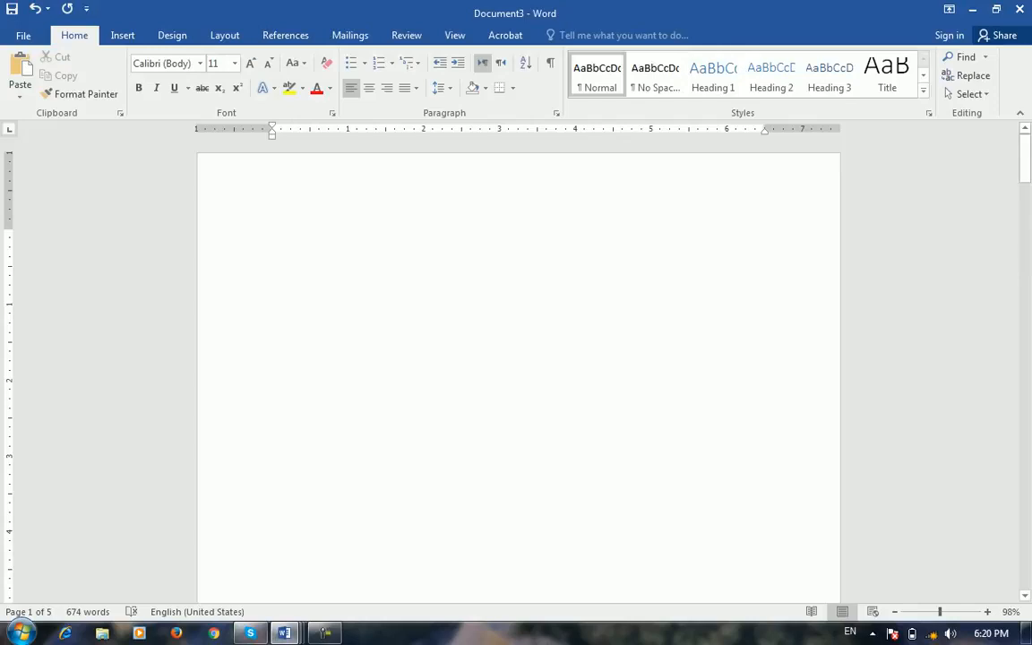
pyautogui.scroll(-15, 519, 376)
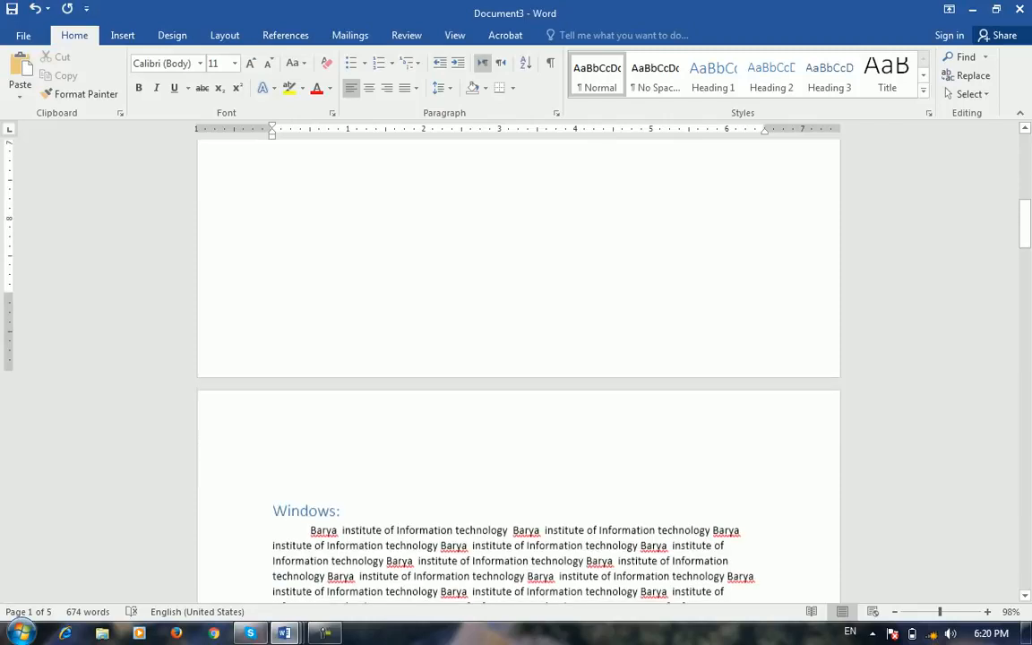
pyautogui.scroll(15, 519, 376)
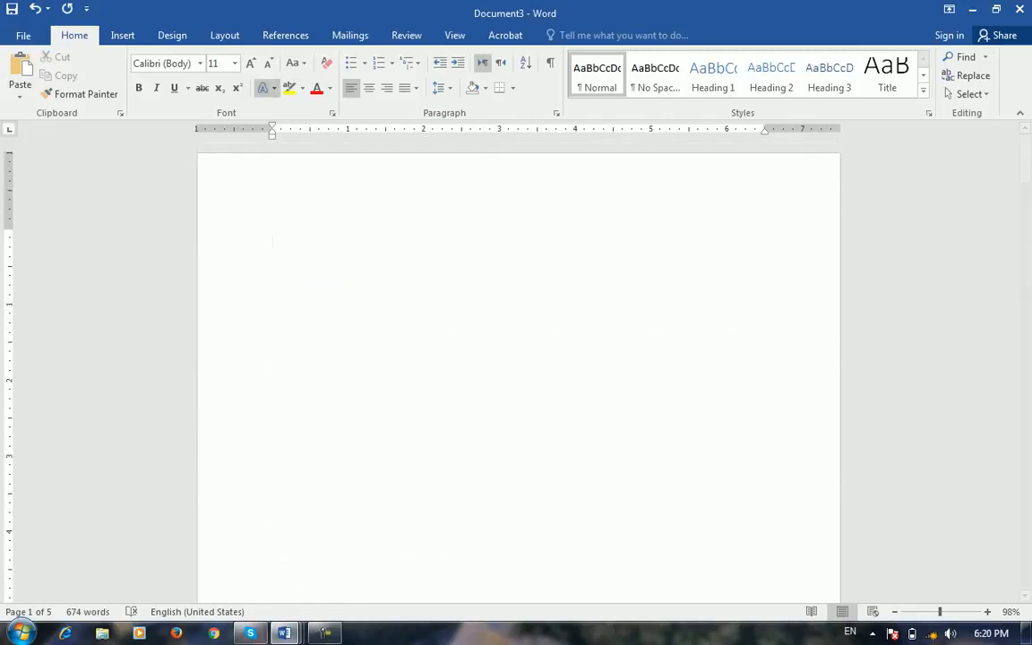
pyautogui.click(285, 35)
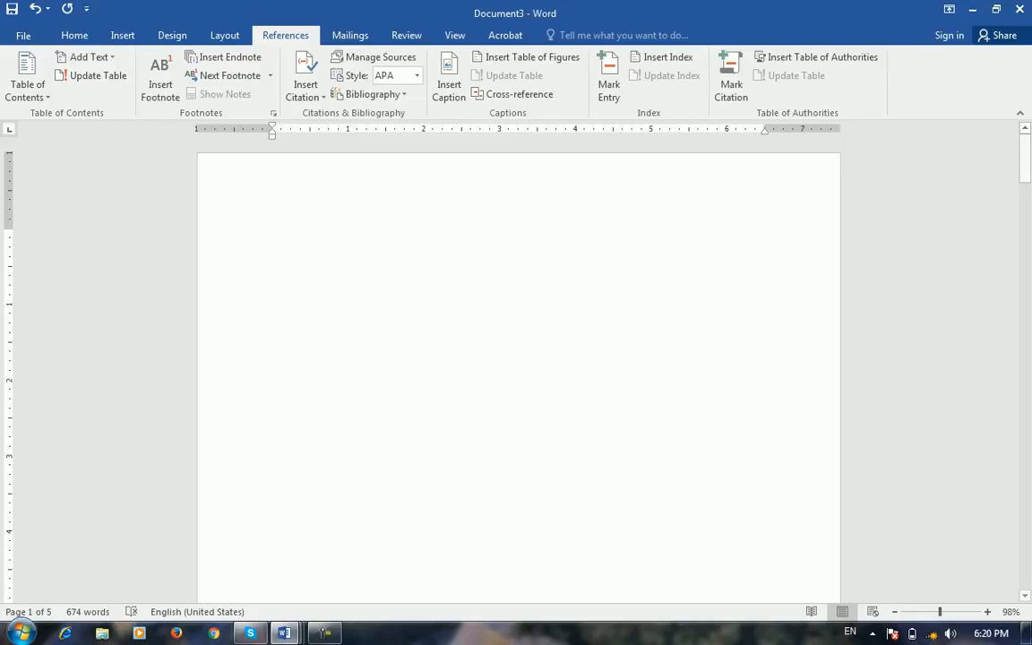
pyautogui.click(27, 73)
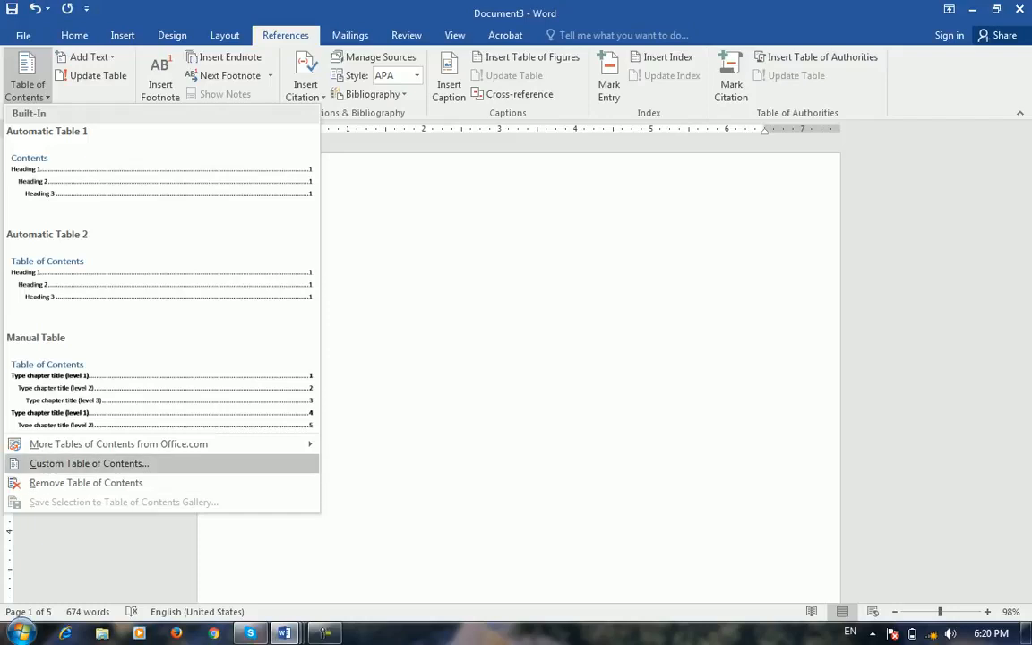
pyautogui.click(88, 464)
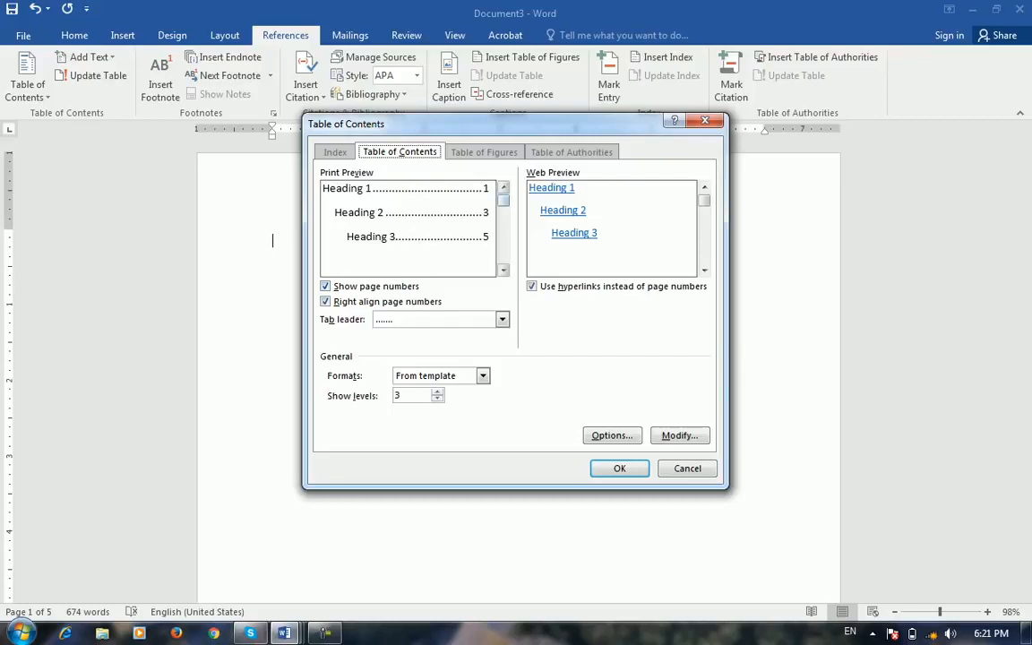
# Step: Turn the page numbers and their right alignment off and back on, one after the other, to compare the preview
pyautogui.click(326, 286)
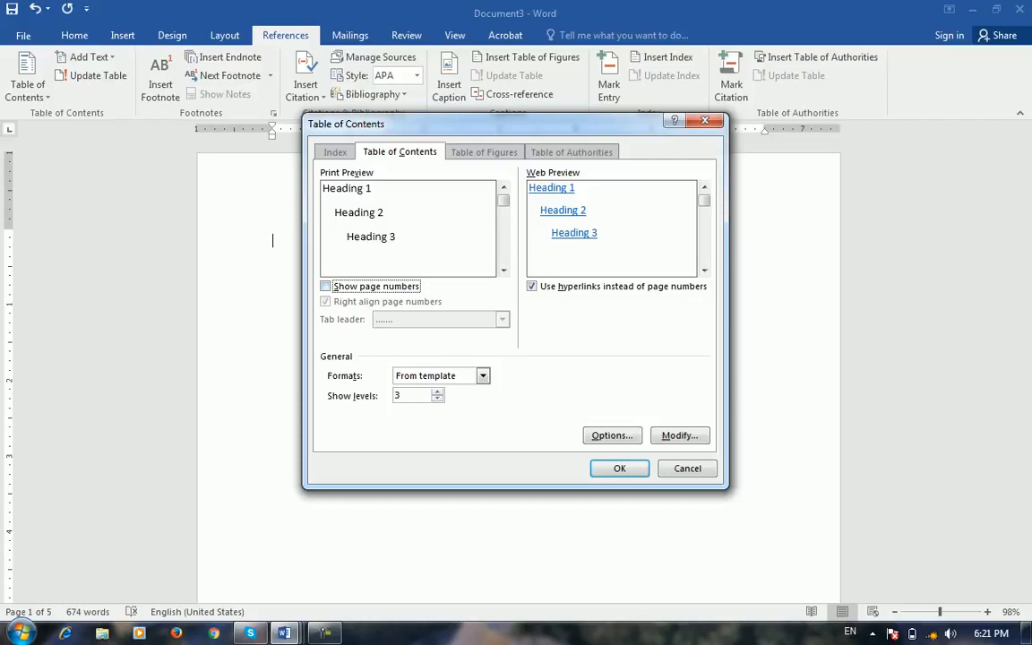
pyautogui.press('space')
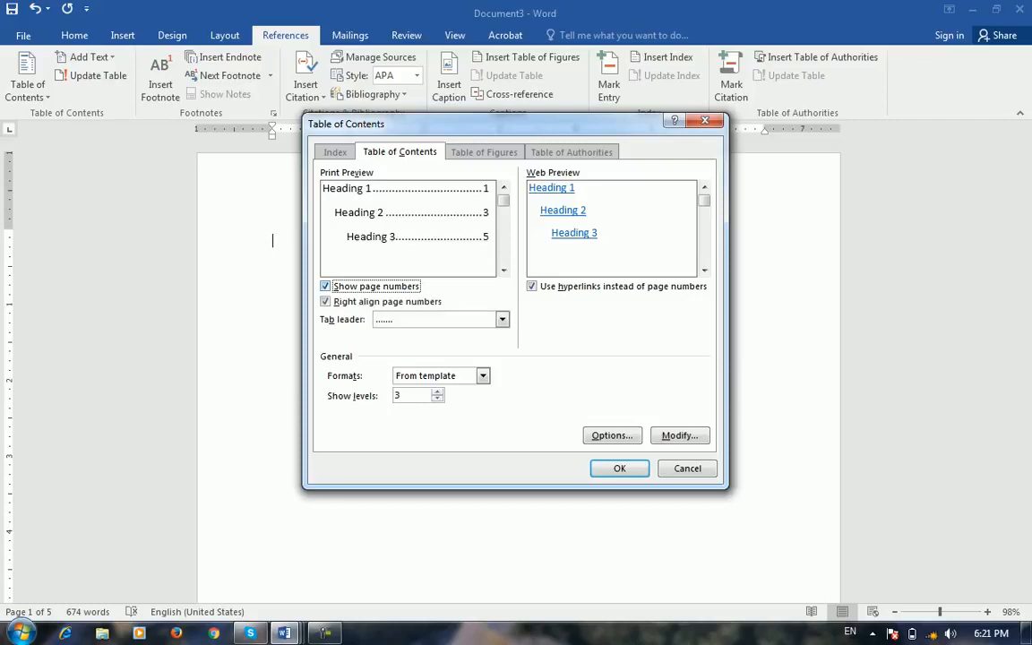
pyautogui.click(325, 302)
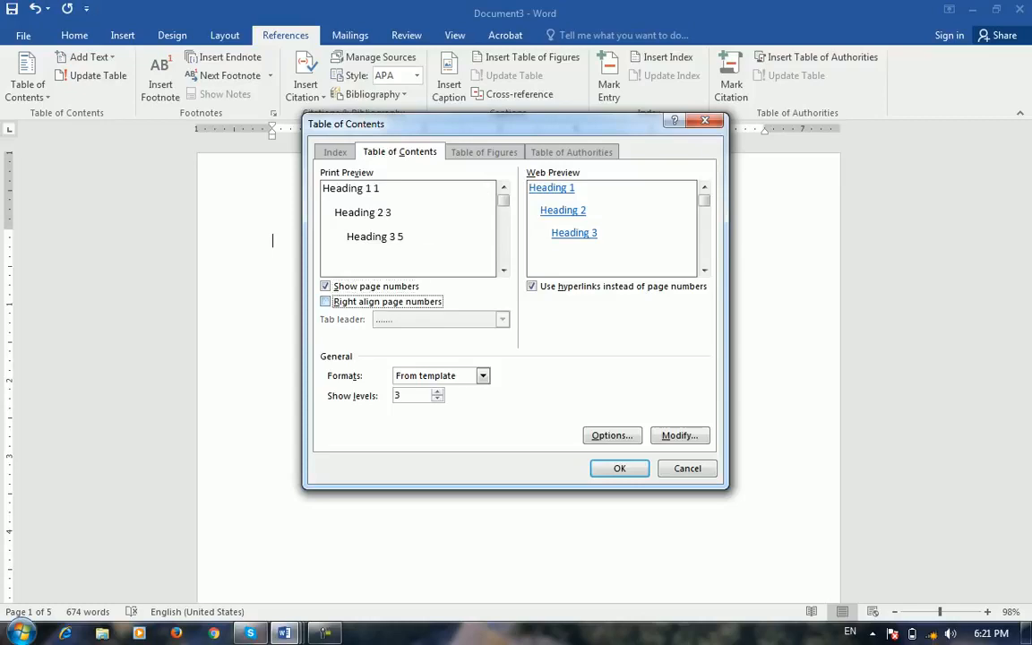
pyautogui.press('space')
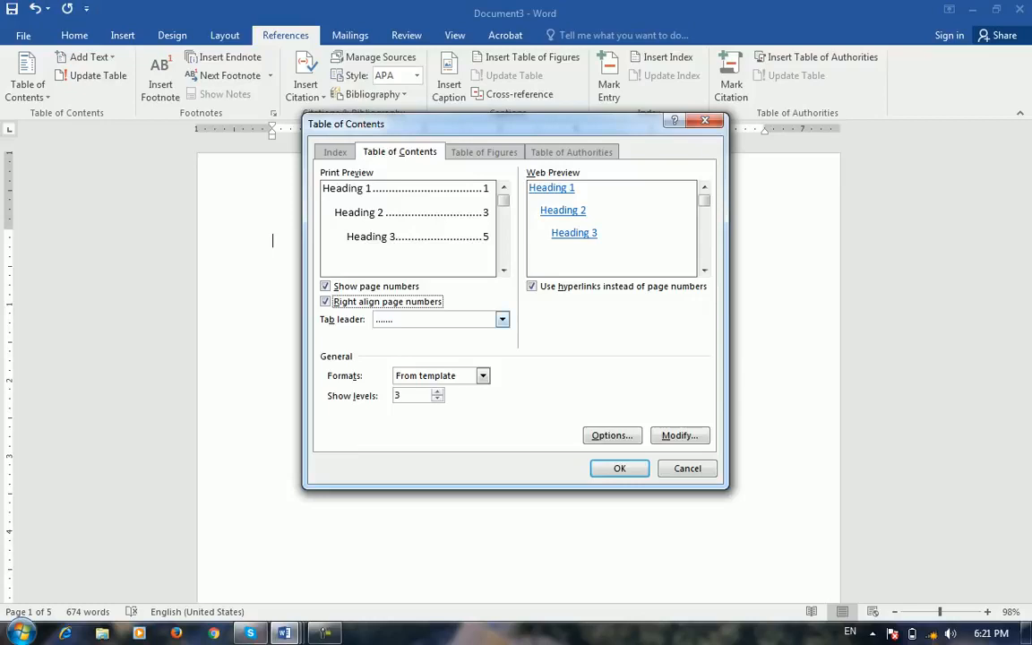
# Step: Try other tab leaders, including the underline and the blank one, and restore the dotted leader
pyautogui.press('Tab')
pyautogui.hotkey('alt', 'Down')
pyautogui.press('Down')
pyautogui.press('Return')
pyautogui.hotkey('alt', 'Down')
pyautogui.press('Down')
pyautogui.press('Return')
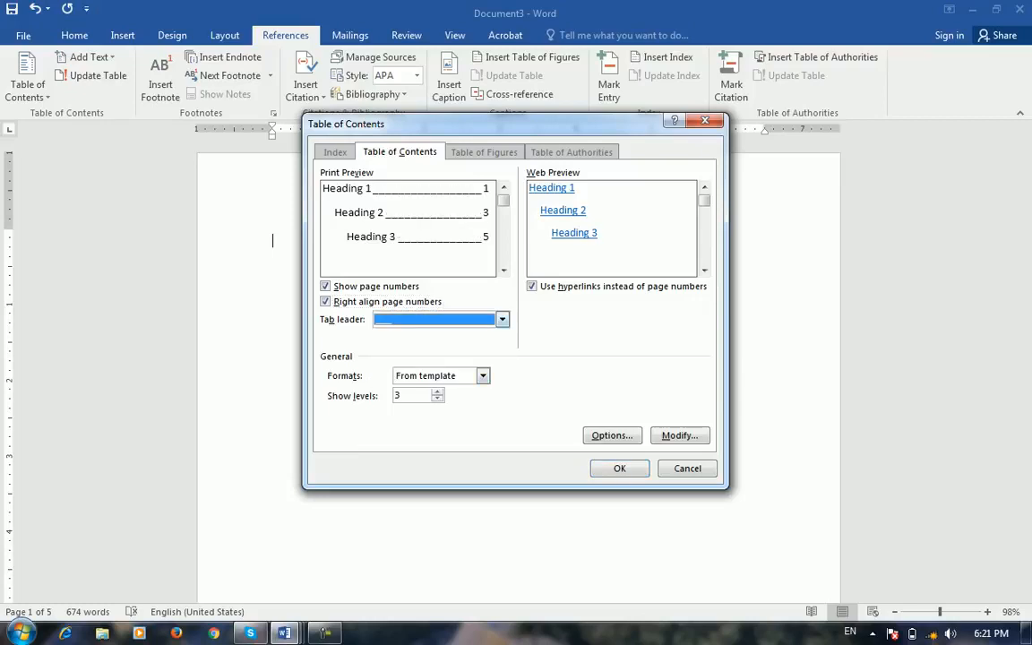
pyautogui.hotkey('alt', 'Down')
pyautogui.press('Up')
pyautogui.press('Up')
pyautogui.press('Up')
pyautogui.press('Return')
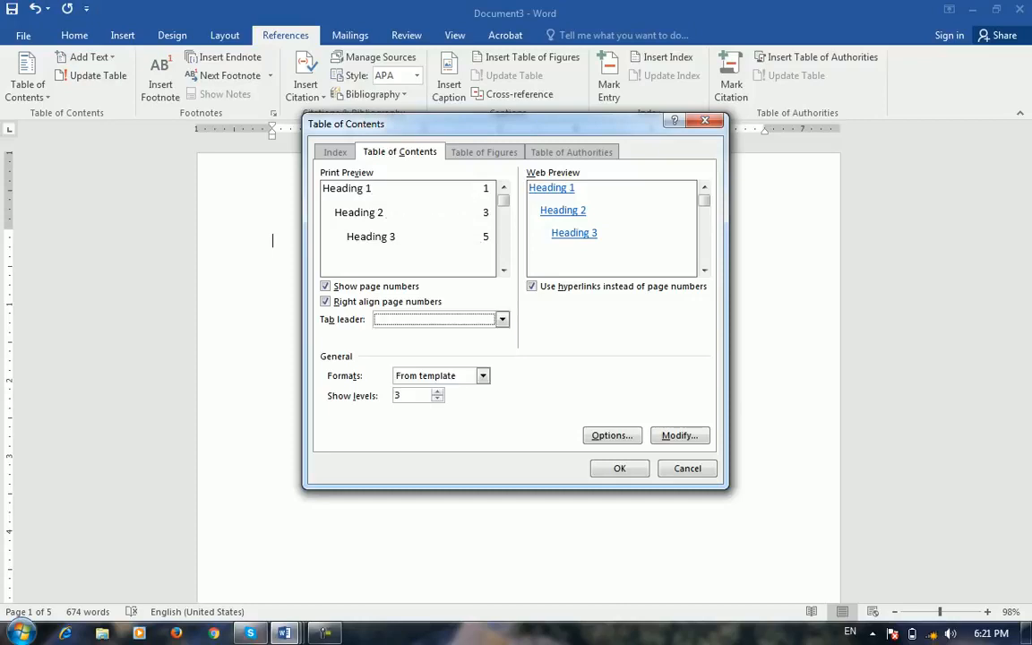
pyautogui.hotkey('alt', 'Down')
pyautogui.press('Down')
pyautogui.press('Return')
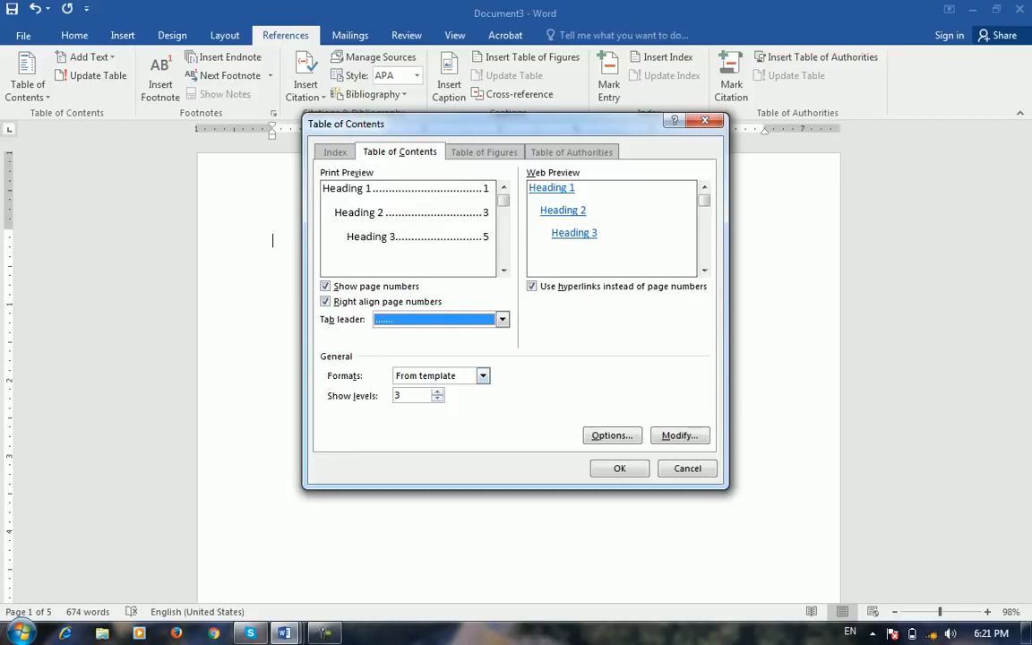
# Step: Set the table of contents format to Classic
pyautogui.press('Tab')
pyautogui.hotkey('alt', 'Down')
pyautogui.press('Down')
pyautogui.press('Return')
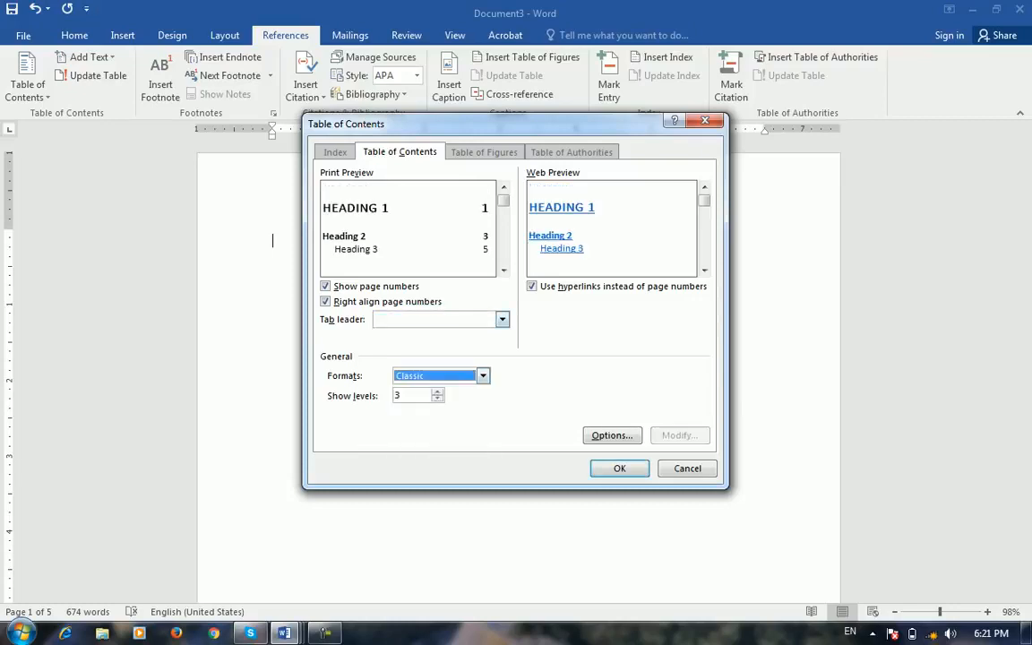
# Step: Try the Distinctive and Fancy formats for the table of contents to compare their previews
pyautogui.hotkey('alt', 'Down')
pyautogui.press('Down')
pyautogui.press('Return')
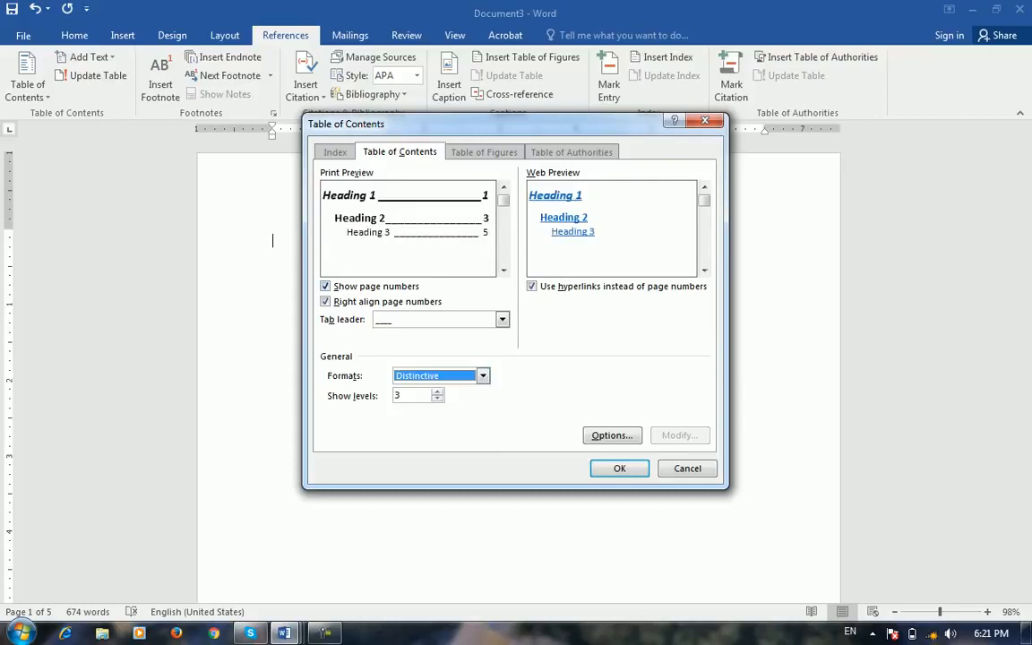
pyautogui.hotkey('alt', 'Down')
pyautogui.press('Down')
pyautogui.press('Return')
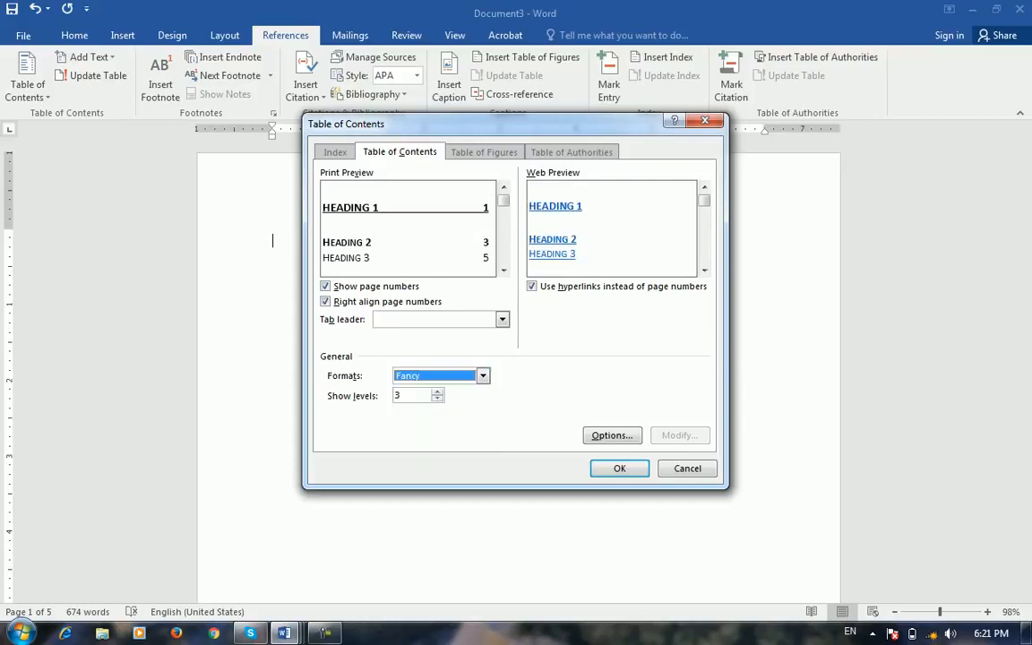
# Step: Set the table of contents format to From template with 3 levels and insert the table on the first page
pyautogui.hotkey('alt', 'Down')
pyautogui.press('Home')
pyautogui.press('Return')
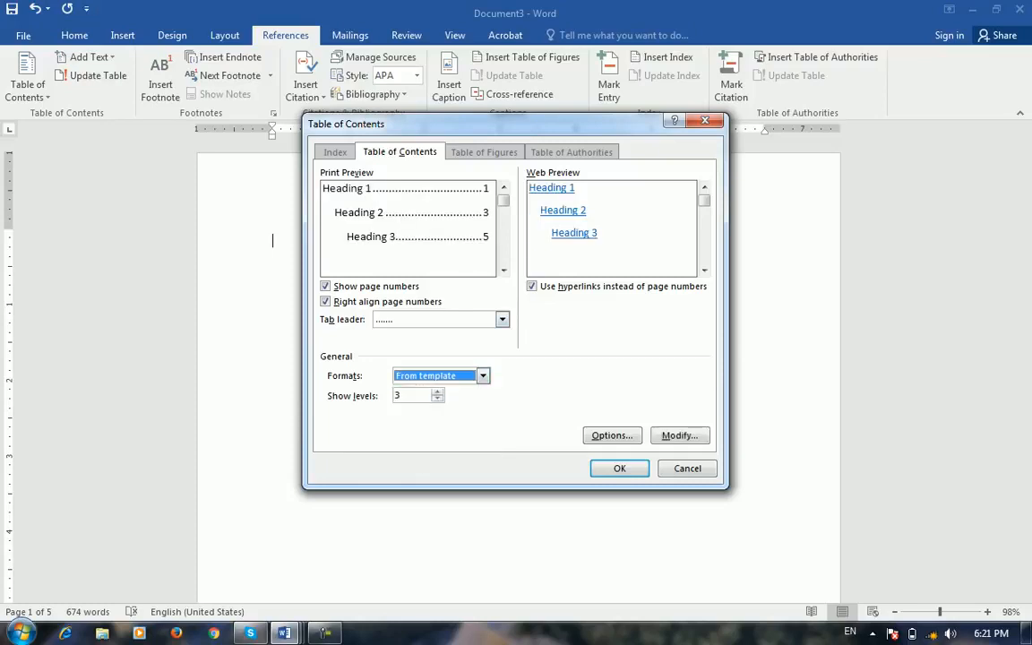
pyautogui.press('Tab')
pyautogui.press('Up')
pyautogui.press('Down')
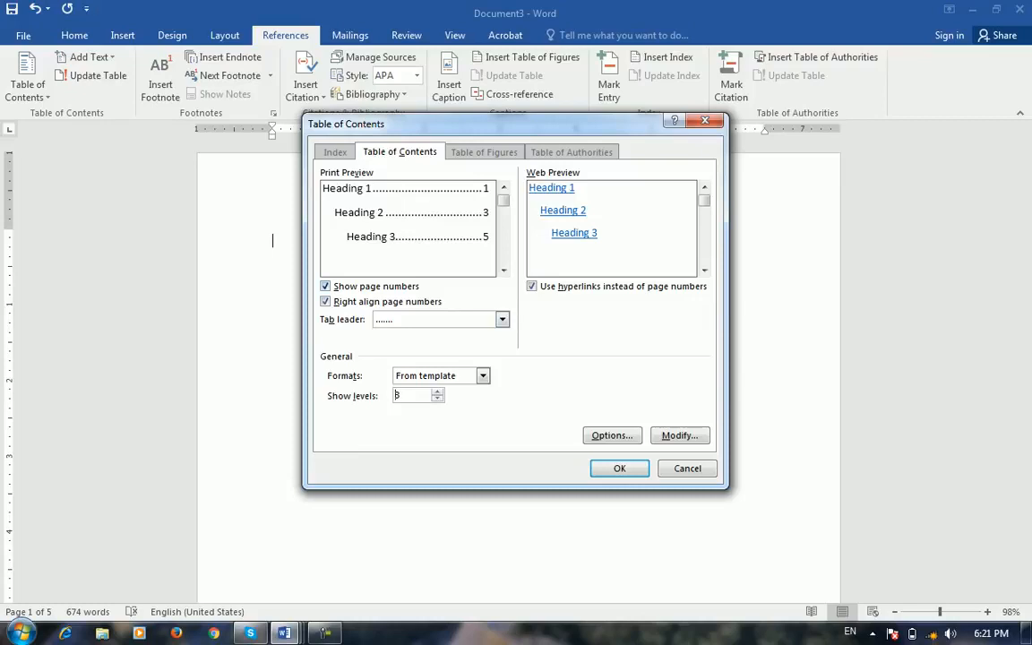
pyautogui.press('Return')
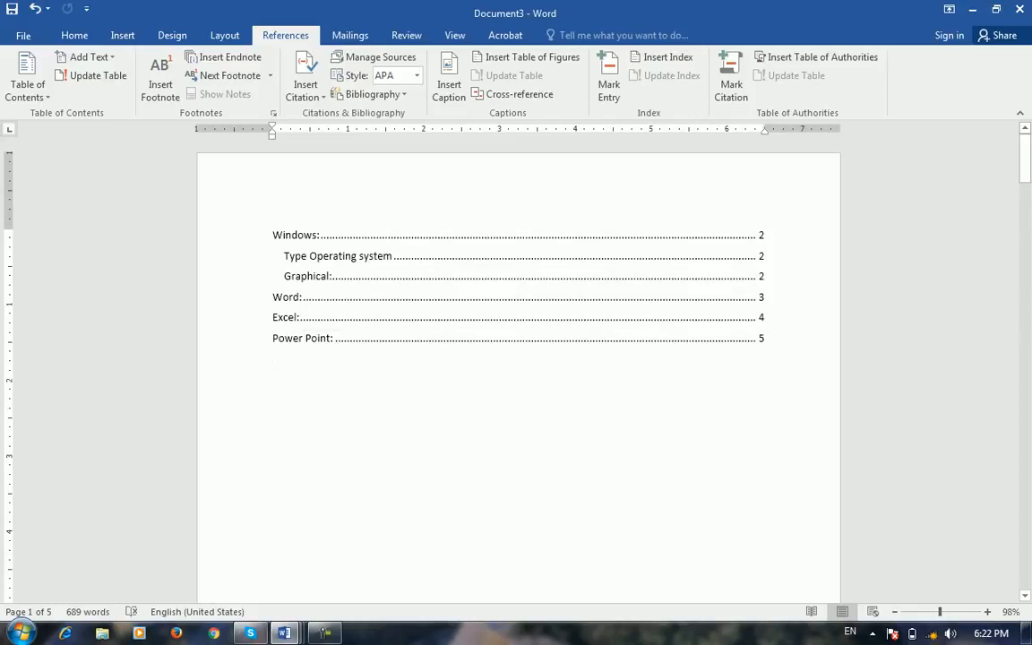
# Step: Compare the table of contents with the document pages and follow its Power Point link, returning to the first page
pyautogui.scroll(-8, 517, 371)
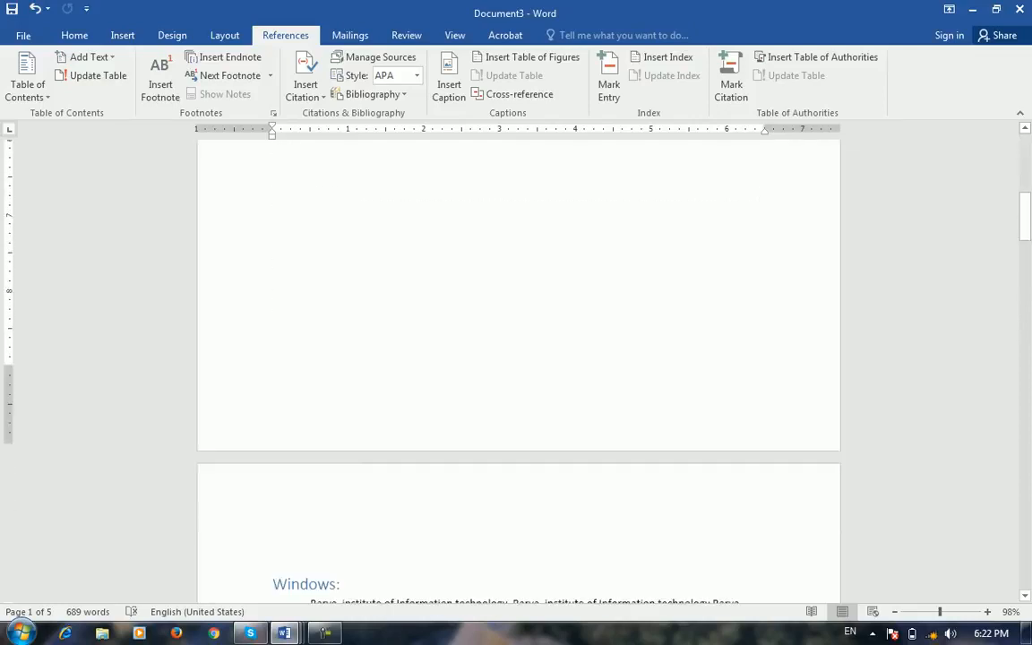
pyautogui.scroll(7, 518, 371)
pyautogui.scroll(-10, 517, 371)
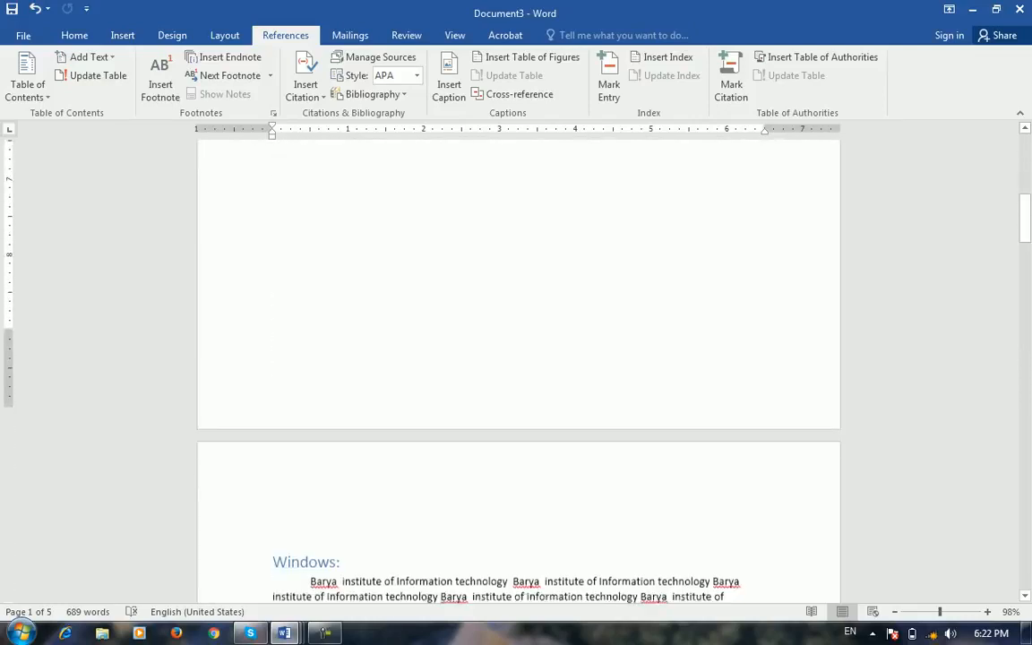
pyautogui.scroll(-4, 518, 371)
pyautogui.scroll(7, 518, 371)
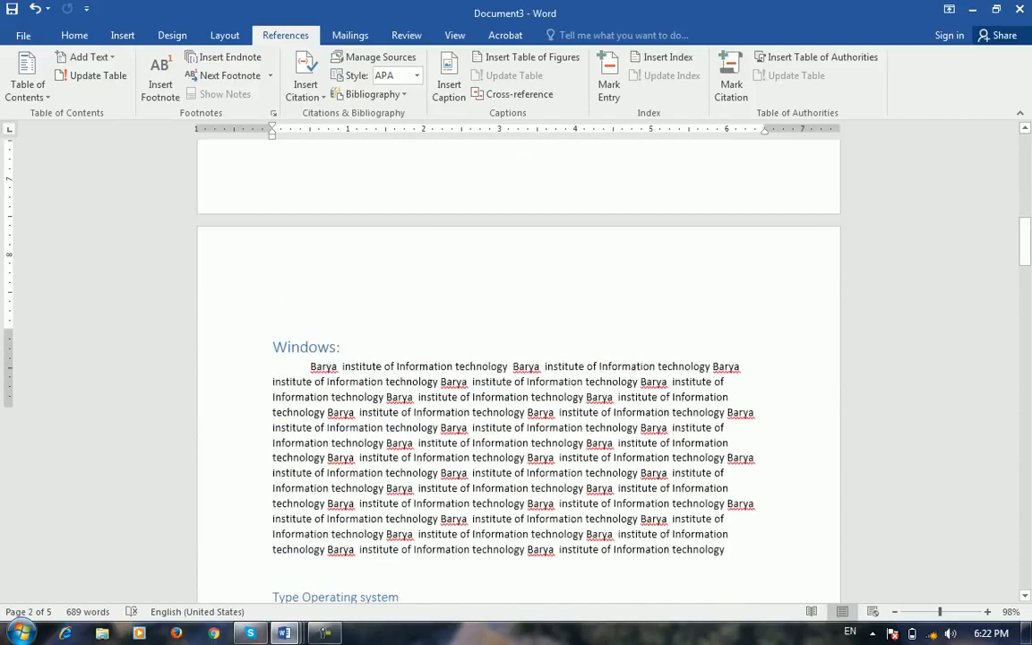
pyautogui.scroll(9, 518, 371)
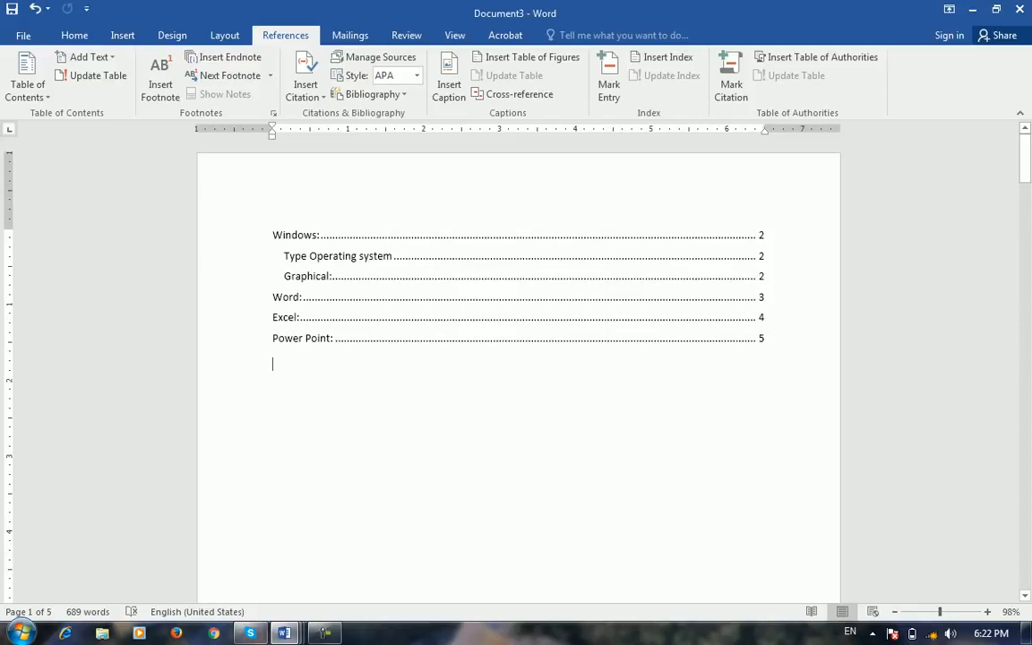
pyautogui.keyDown('ctrl'); pyautogui.click(303, 338); pyautogui.keyUp('ctrl')
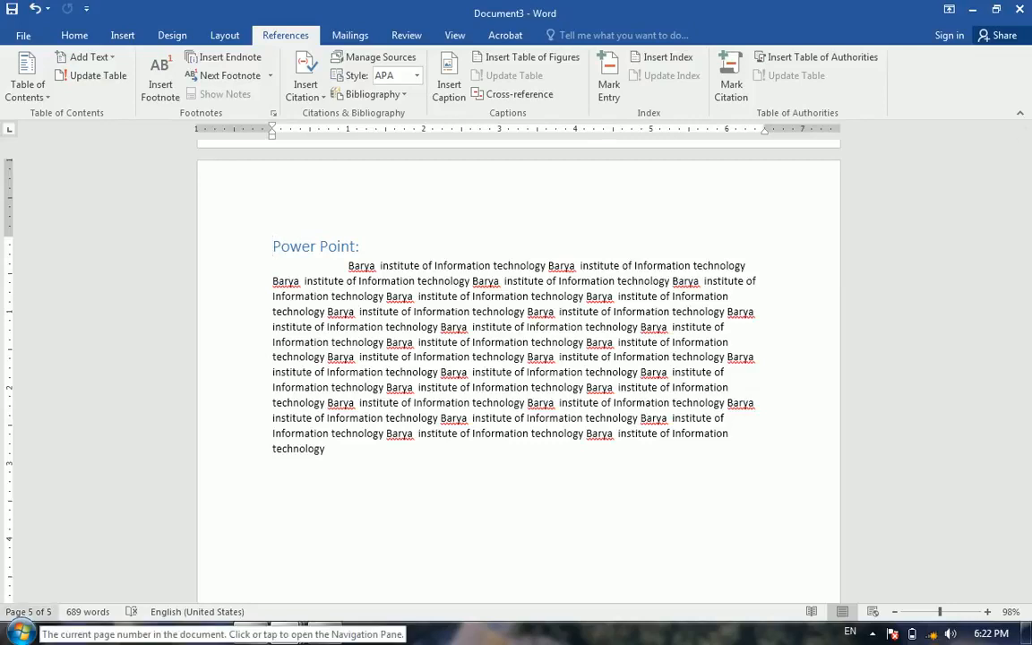
pyautogui.moveTo(1025, 520); pyautogui.dragTo(1025, 158)
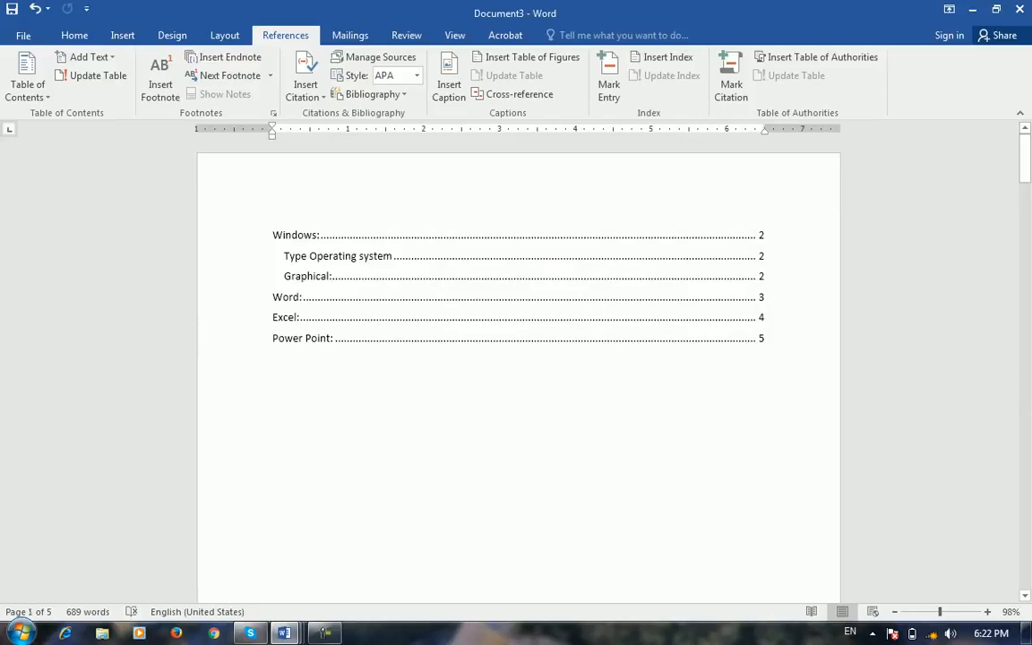
# Step: Insert a page break before the Power Point heading and place the insertion point on the new empty page
pyautogui.moveTo(1025, 159); pyautogui.dragTo(1025, 495)
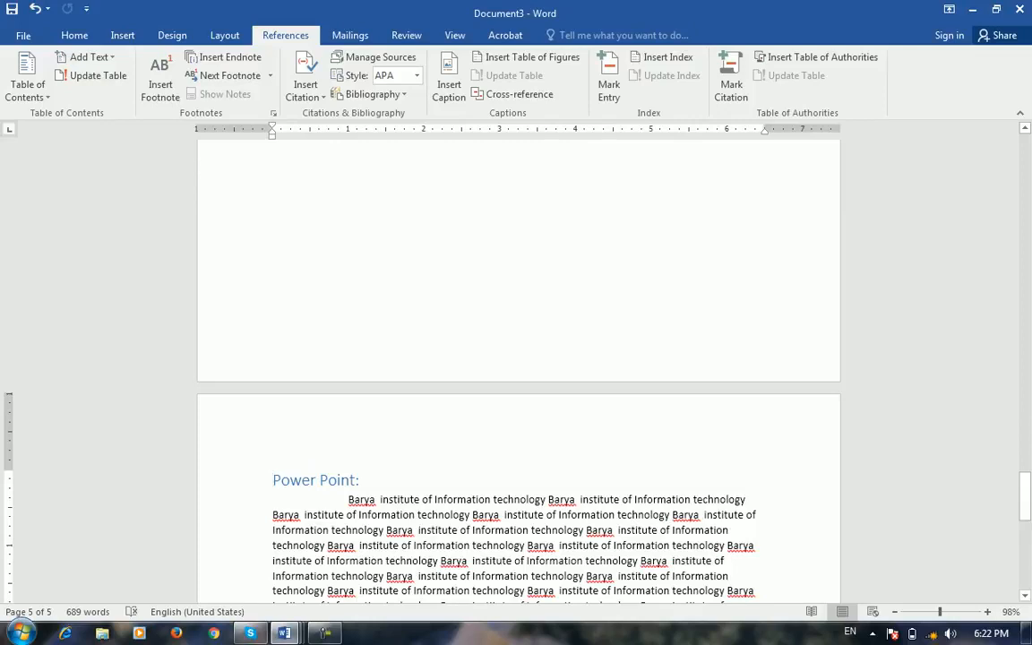
pyautogui.hotkey('ctrl', 'Return')
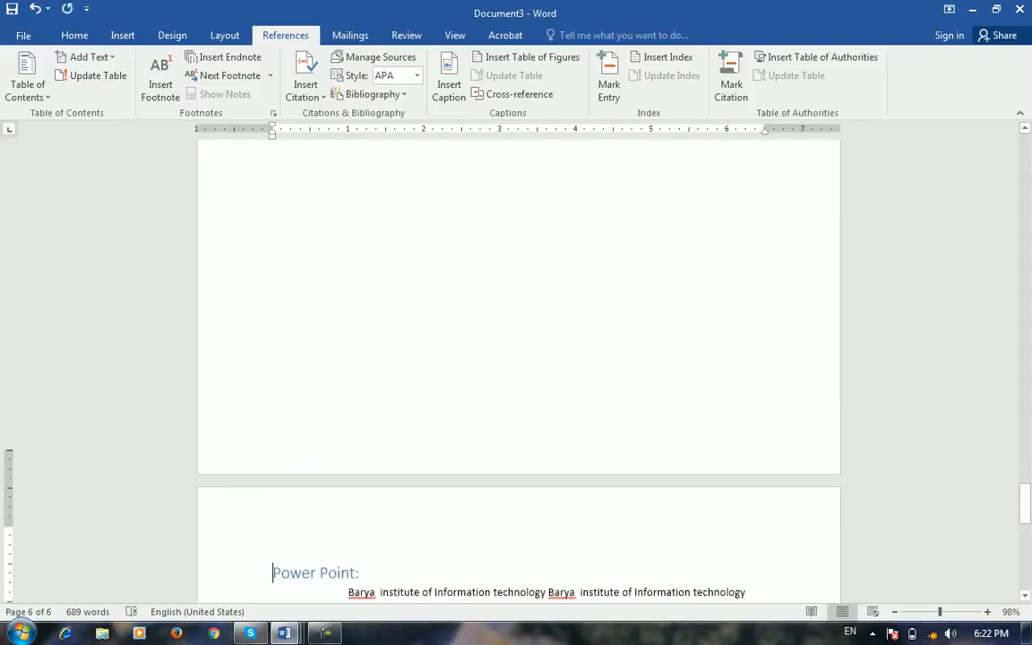
pyautogui.scroll(-4, 519, 371)
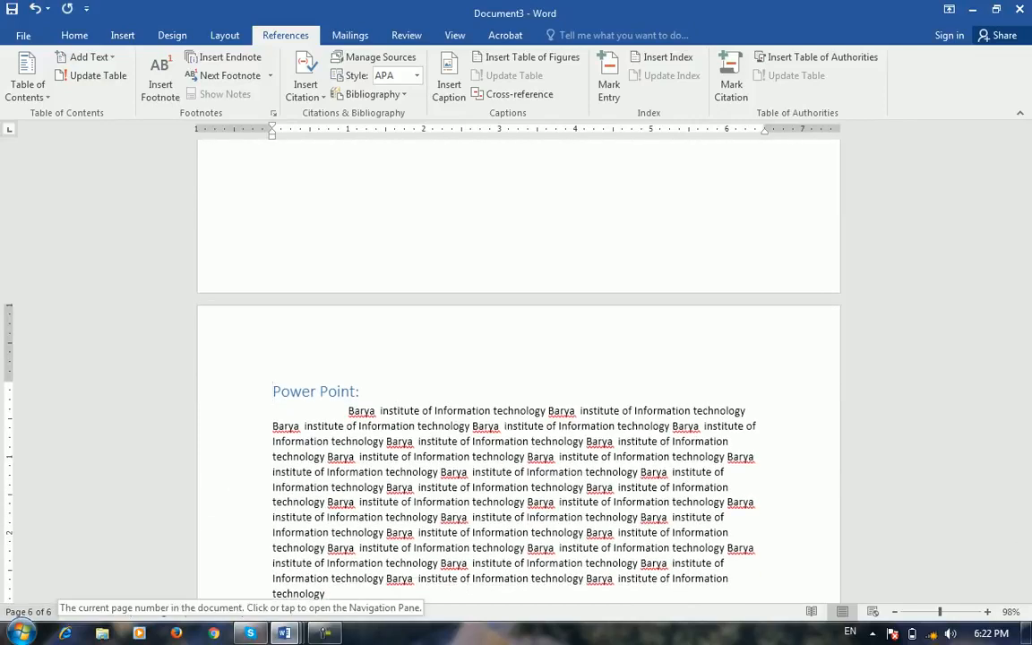
pyautogui.scroll(18, 518, 370)
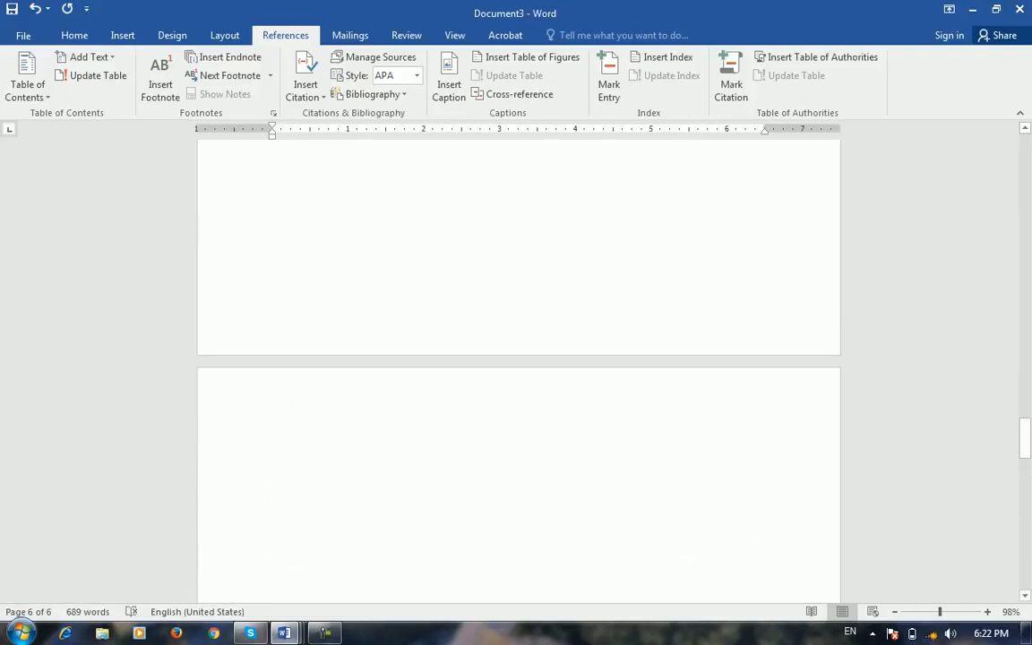
pyautogui.click(273, 455)
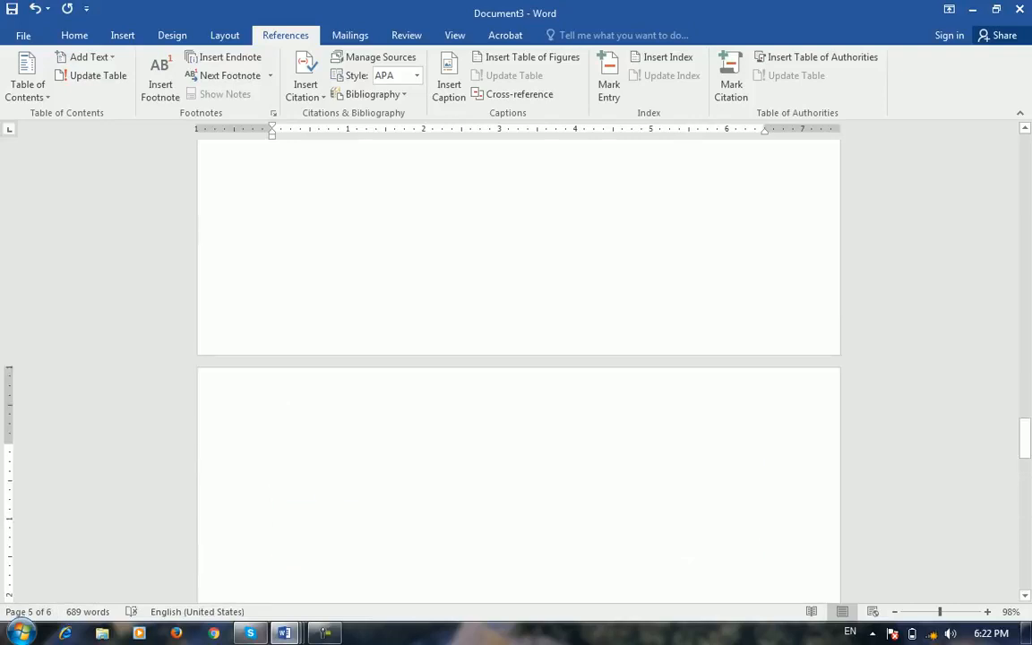
# Step: Enter the title "Access:" and fill an indented paragraph below it with repeated copies of the "Barya institute of Information technology" text
pyautogui.write('Access')
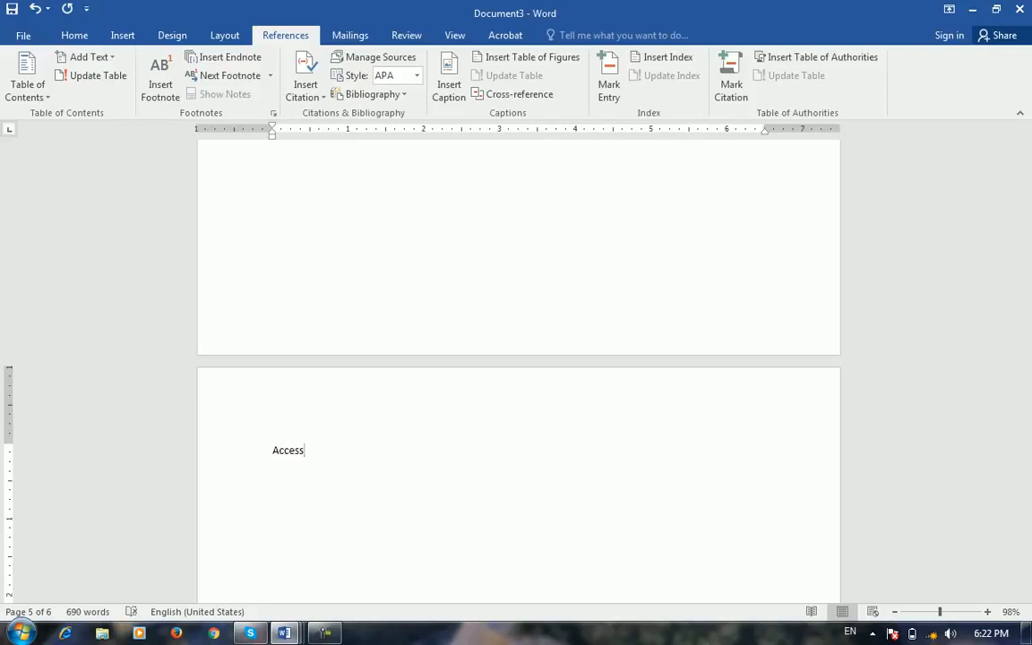
pyautogui.write(':')
pyautogui.press('Return')
pyautogui.press('Tab')
pyautogui.hotkey('ctrl', 'v')
pyautogui.hotkey('ctrl', 'v')
pyautogui.hotkey('ctrl', 'v')
pyautogui.hotkey('ctrl', 'v')
pyautogui.hotkey('ctrl', 'v')
pyautogui.hotkey('ctrl', 'v')
pyautogui.hotkey('ctrl', 'v')
pyautogui.hotkey('ctrl', 'v')
pyautogui.hotkey('ctrl', 'v')
pyautogui.hotkey('ctrl', 'v')
pyautogui.hotkey('ctrl', 'v')
pyautogui.hotkey('ctrl', 'v')
pyautogui.hotkey('ctrl', 'v')
pyautogui.hotkey('ctrl', 'v')
pyautogui.hotkey('ctrl', 'v')
pyautogui.hotkey('ctrl', 'v')
pyautogui.hotkey('ctrl', 'v')
pyautogui.hotkey('ctrl', 'v')
pyautogui.hotkey('ctrl', 'v')
pyautogui.hotkey('ctrl', 'v')
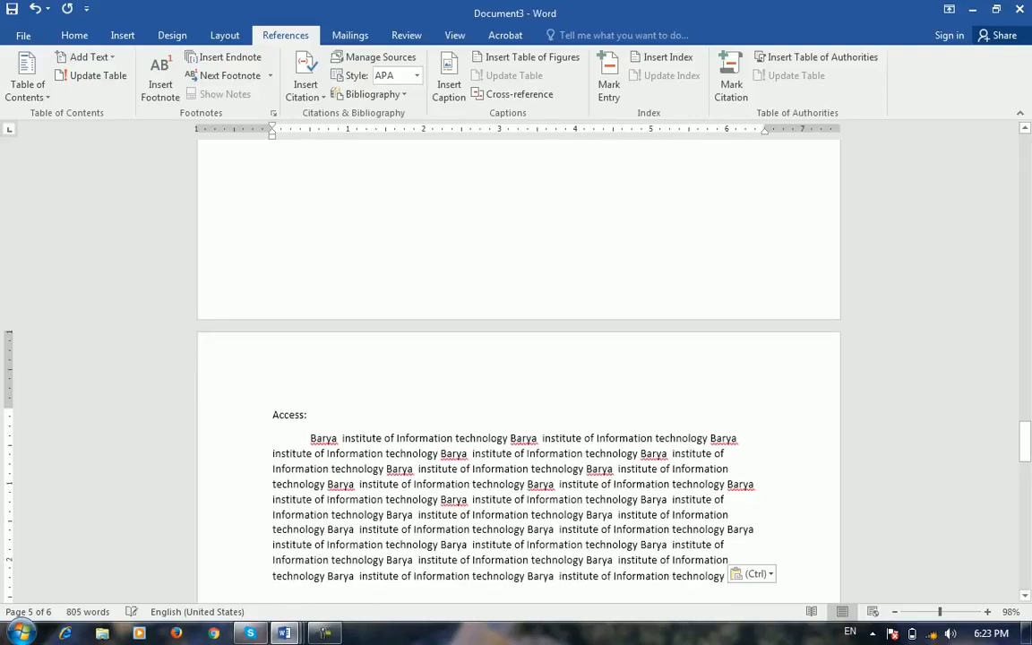
# Step: Update the entire table of contents on the first page
pyautogui.scroll(-20, 519, 358)
pyautogui.scroll(-1, 519, 359)
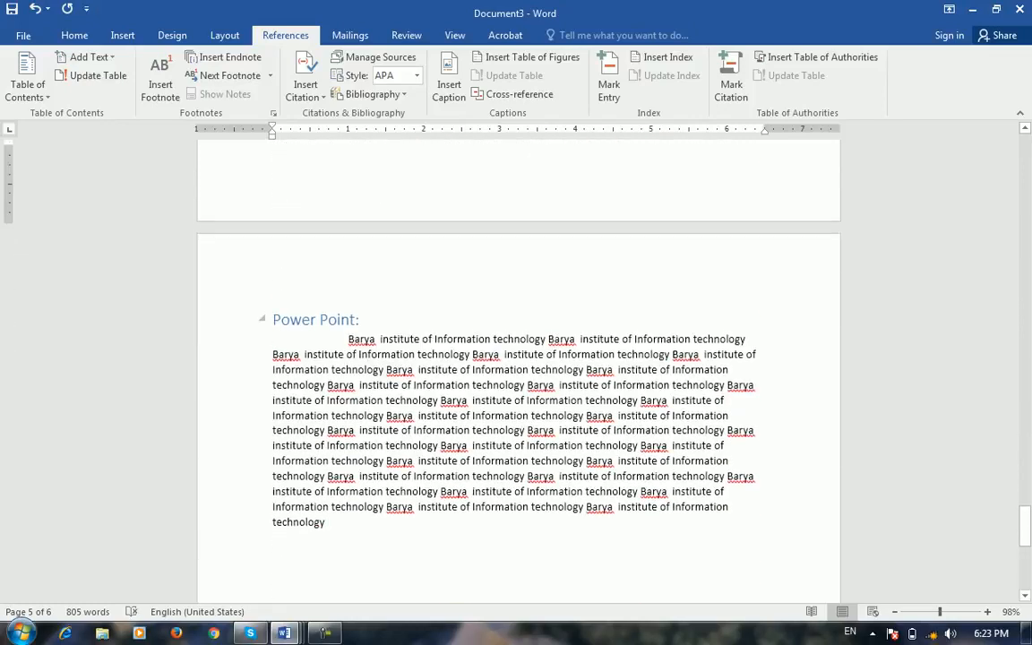
pyautogui.scroll(15, 519, 359)
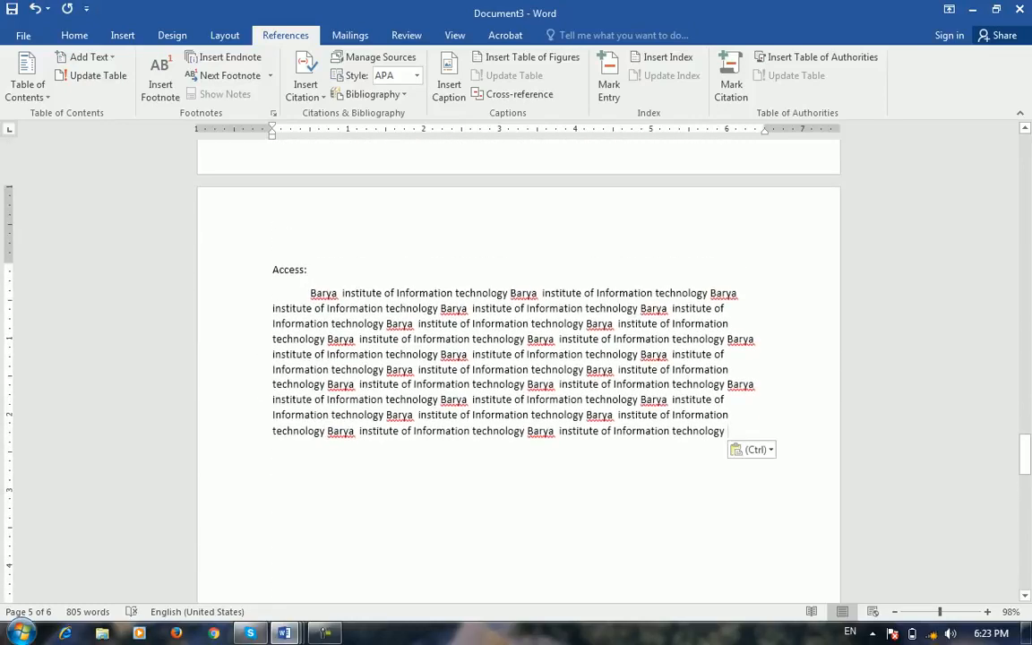
pyautogui.scroll(18, 519, 358)
pyautogui.moveTo(1025, 369); pyautogui.dragTo(1024, 153)
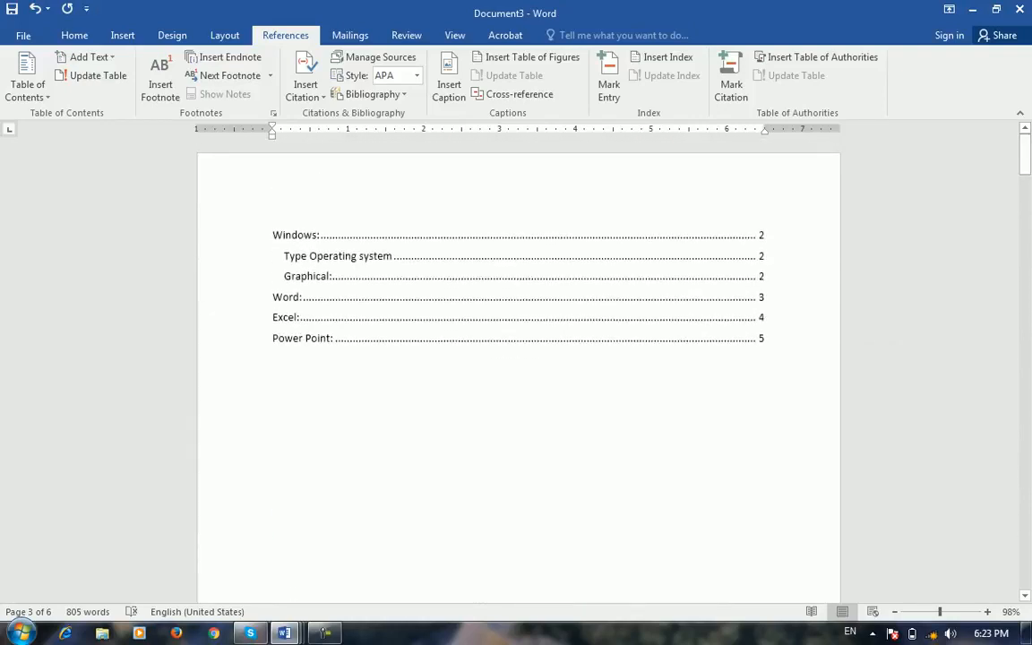
pyautogui.click(332, 275)
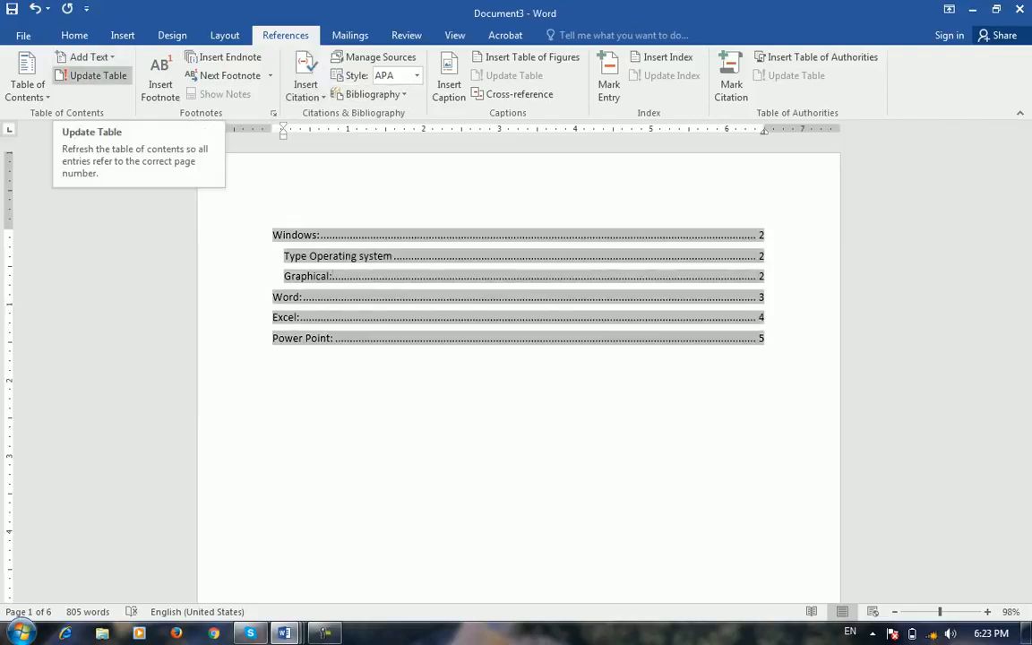
pyautogui.click(90, 75)
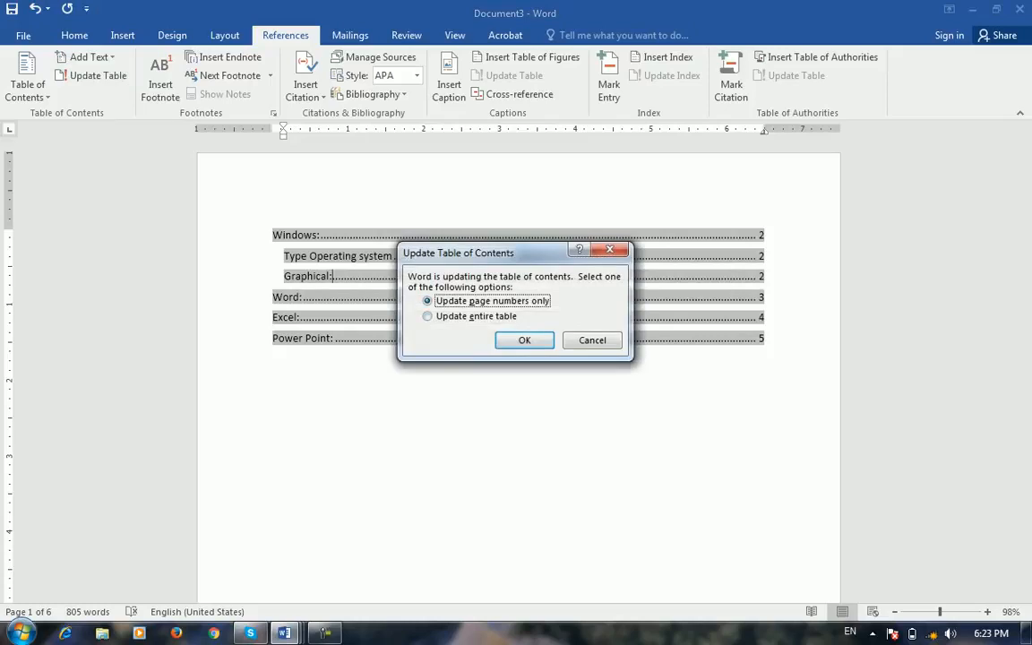
pyautogui.moveTo(502, 253); pyautogui.dragTo(540, 357)
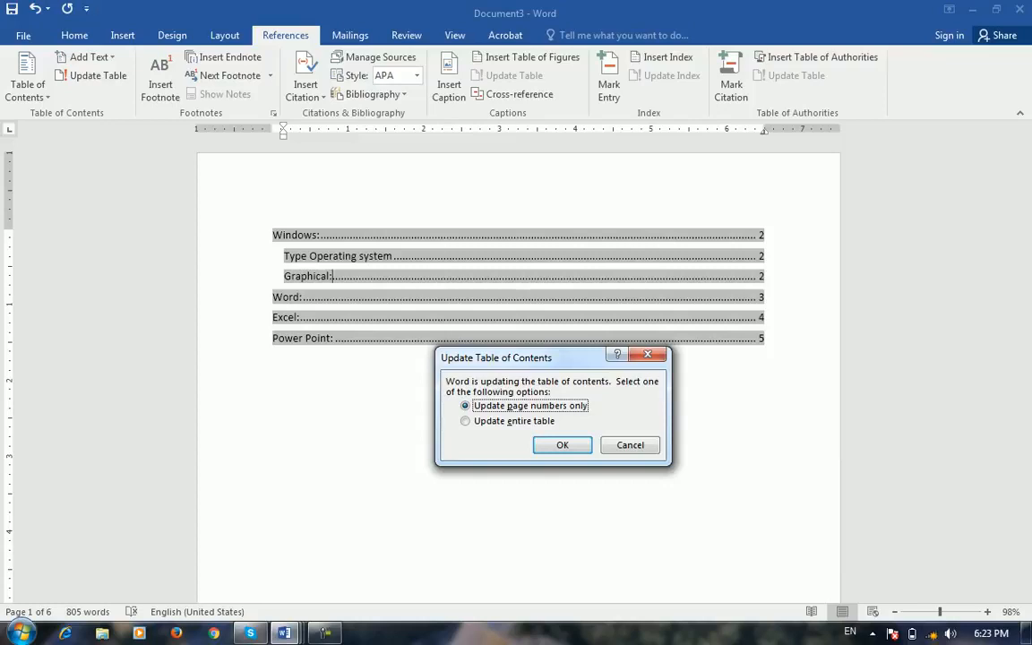
pyautogui.press('Down')
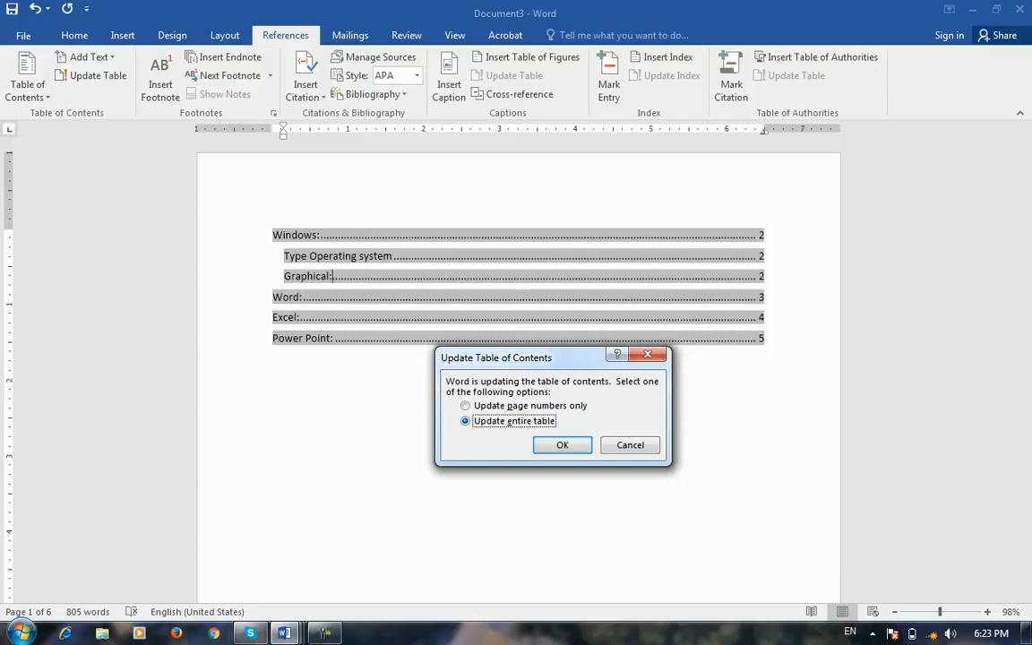
pyautogui.press('Return')
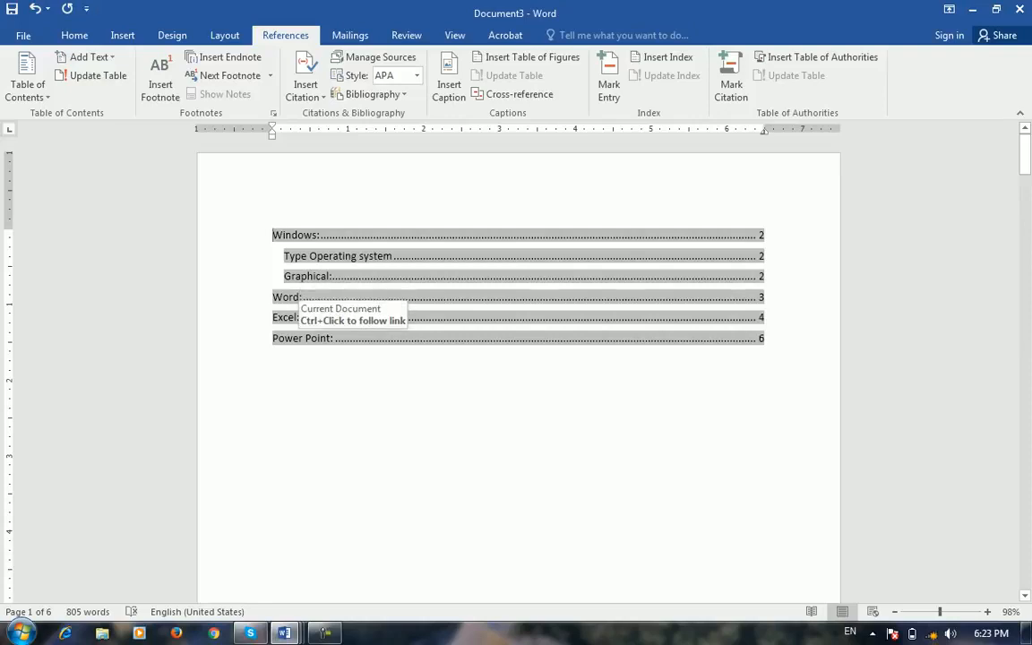
# Step: Apply the Heading 1 style to the "Access:" title
pyautogui.scroll(-10, 518, 358)
pyautogui.scroll(-10, 518, 359)
pyautogui.moveTo(1024, 297); pyautogui.dragTo(1024, 451)
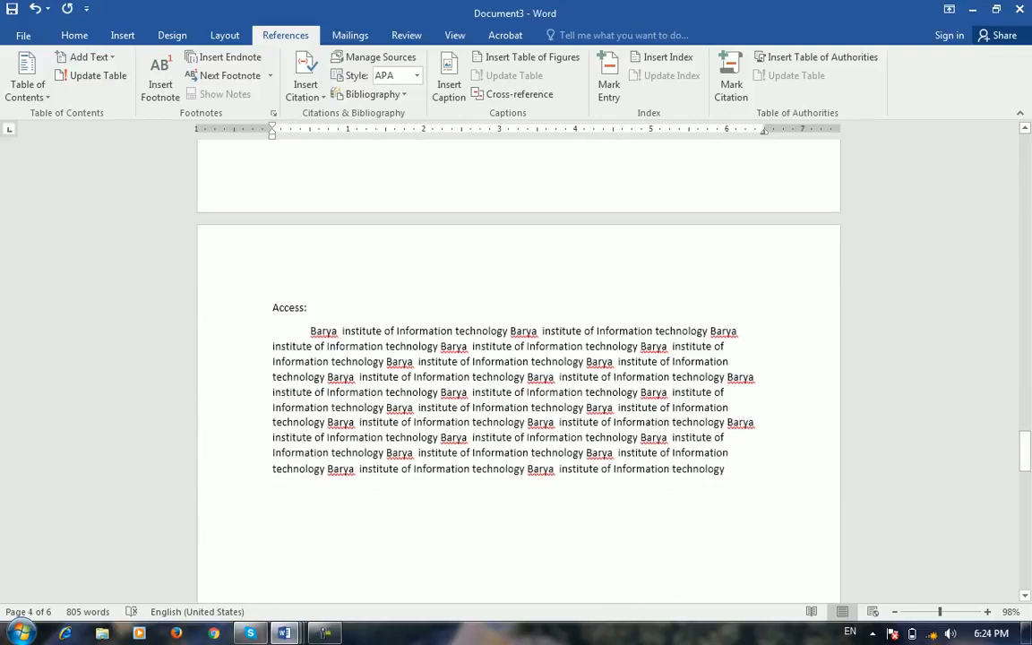
pyautogui.click(295, 307)
pyautogui.click(74, 36)
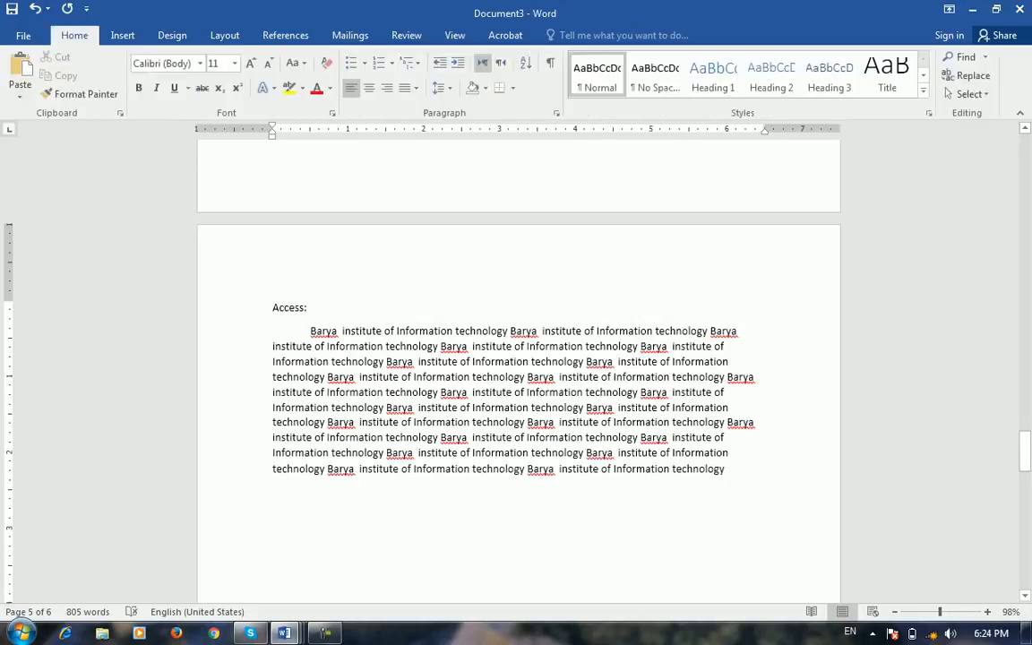
pyautogui.click(713, 77)
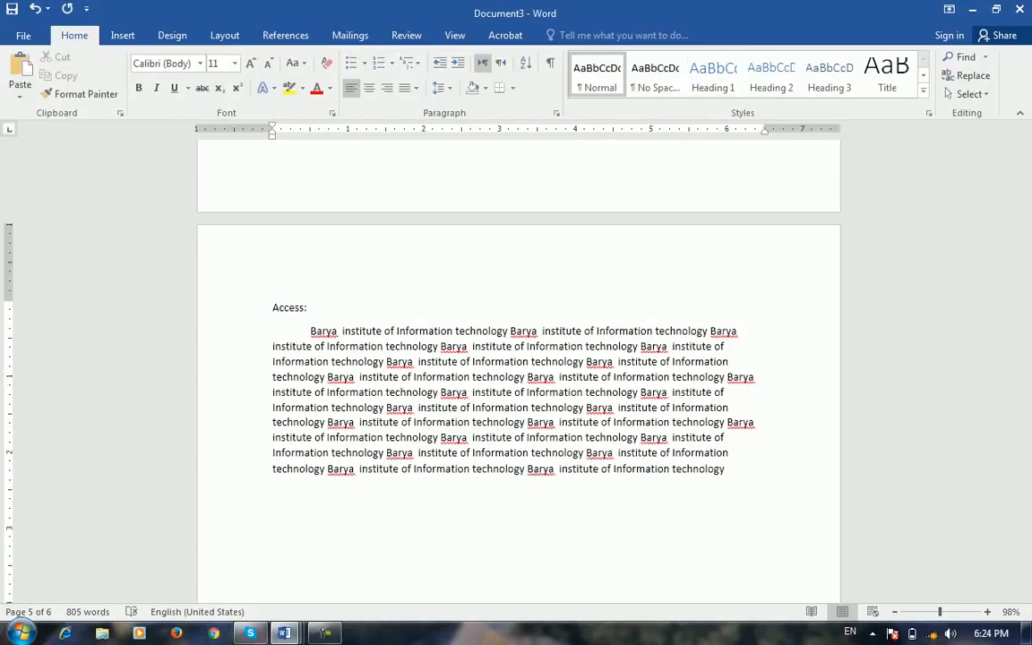
pyautogui.scroll(17, 518, 371)
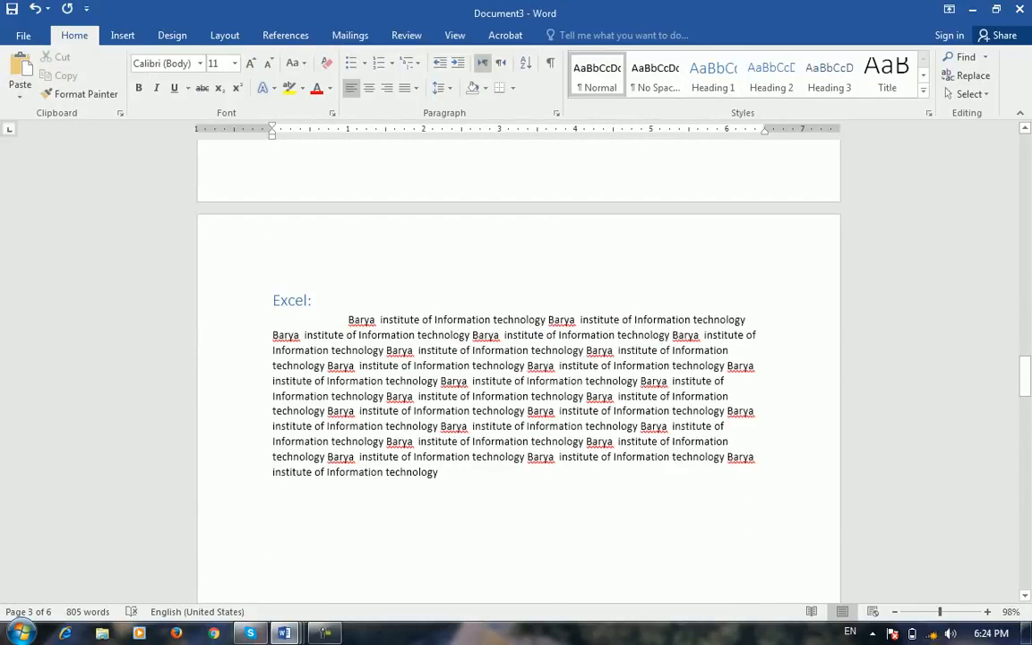
pyautogui.scroll(-15, 518, 371)
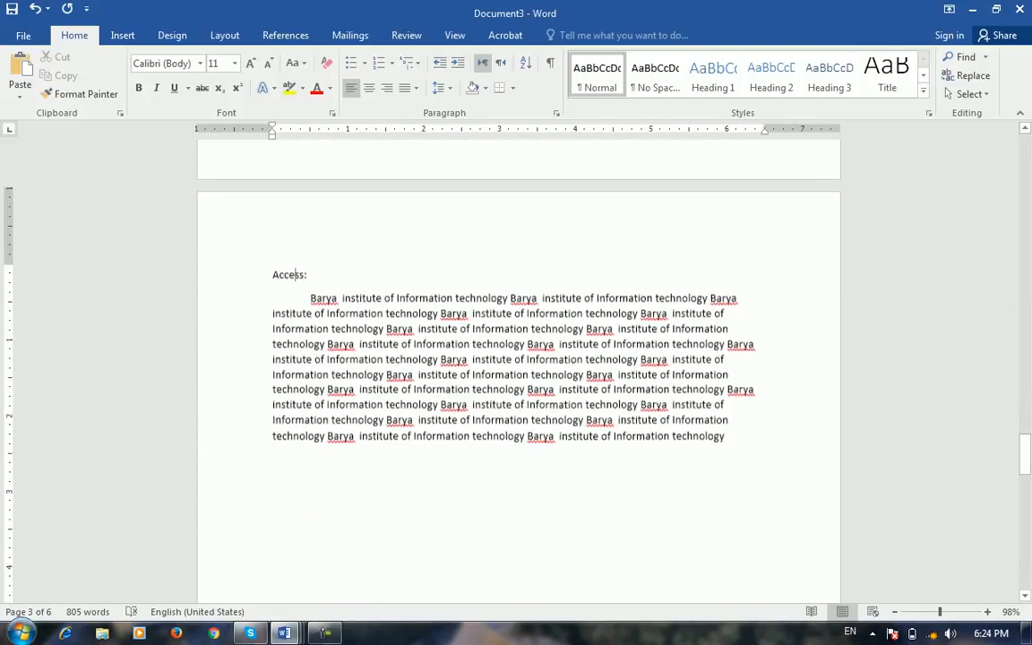
pyautogui.scroll(1, 517, 371)
pyautogui.click(713, 75)
# Step: Update the entire table of contents again to include the Access heading
pyautogui.scroll(20, 517, 371)
pyautogui.scroll(20, 518, 371)
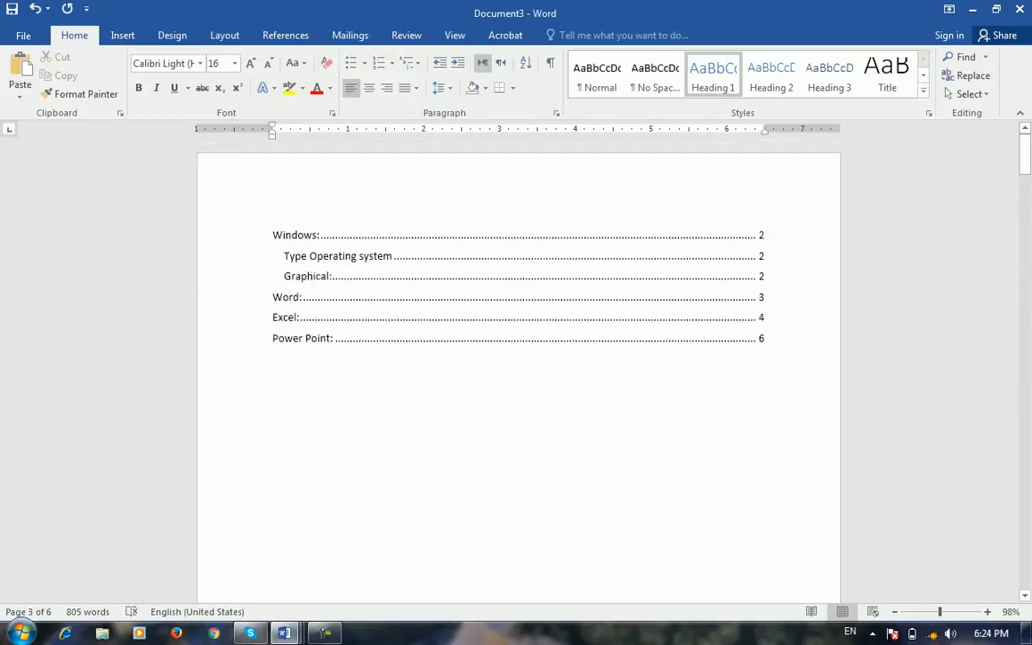
pyautogui.click(760, 296)
pyautogui.click(285, 35)
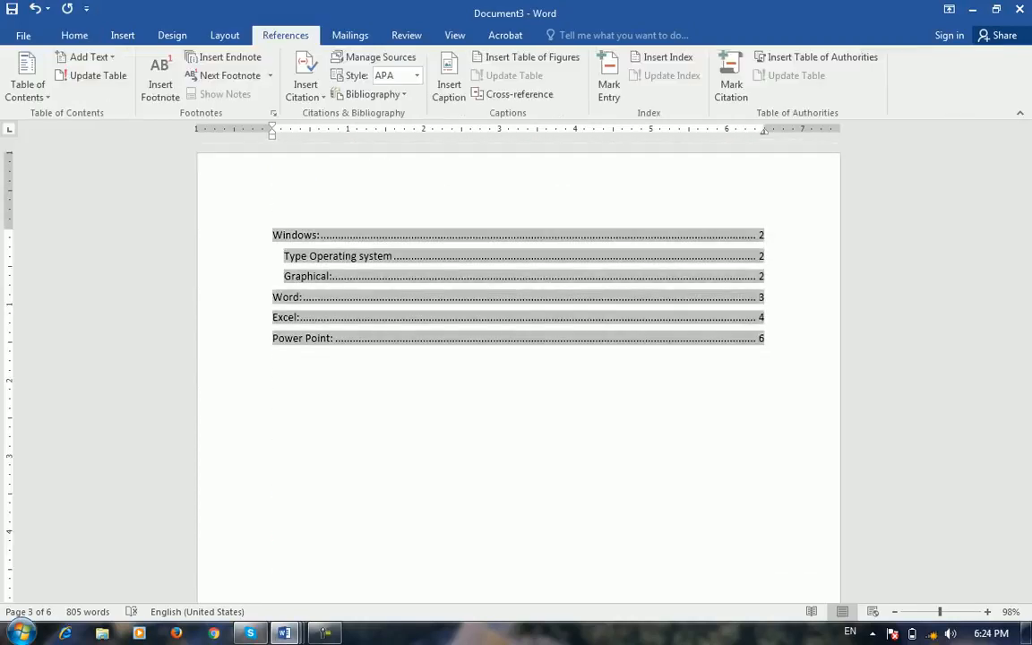
pyautogui.click(92, 75)
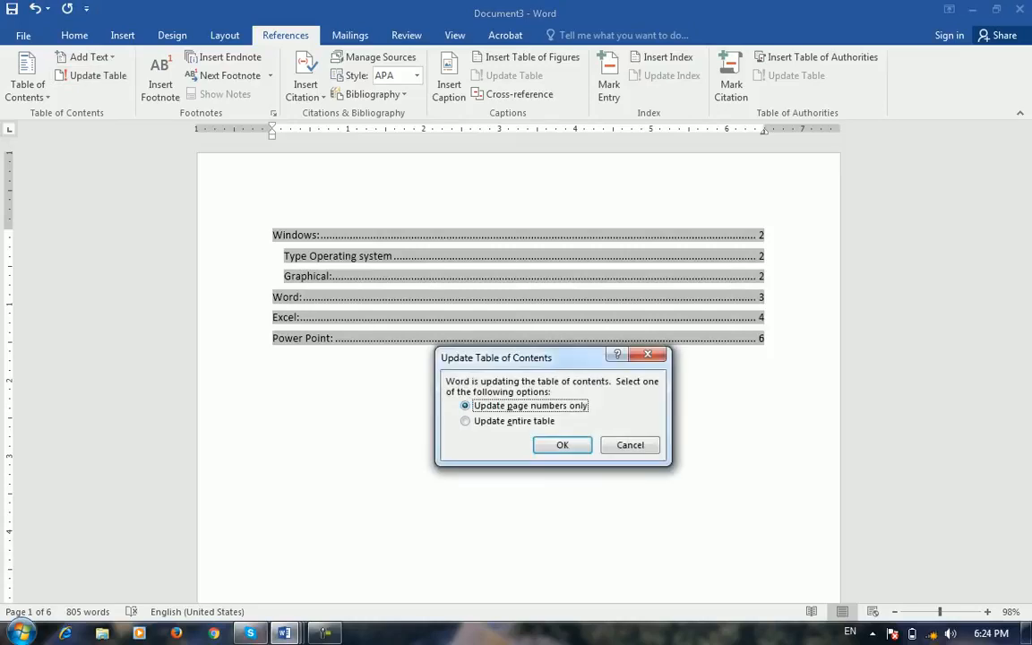
pyautogui.click(465, 420)
pyautogui.click(562, 444)
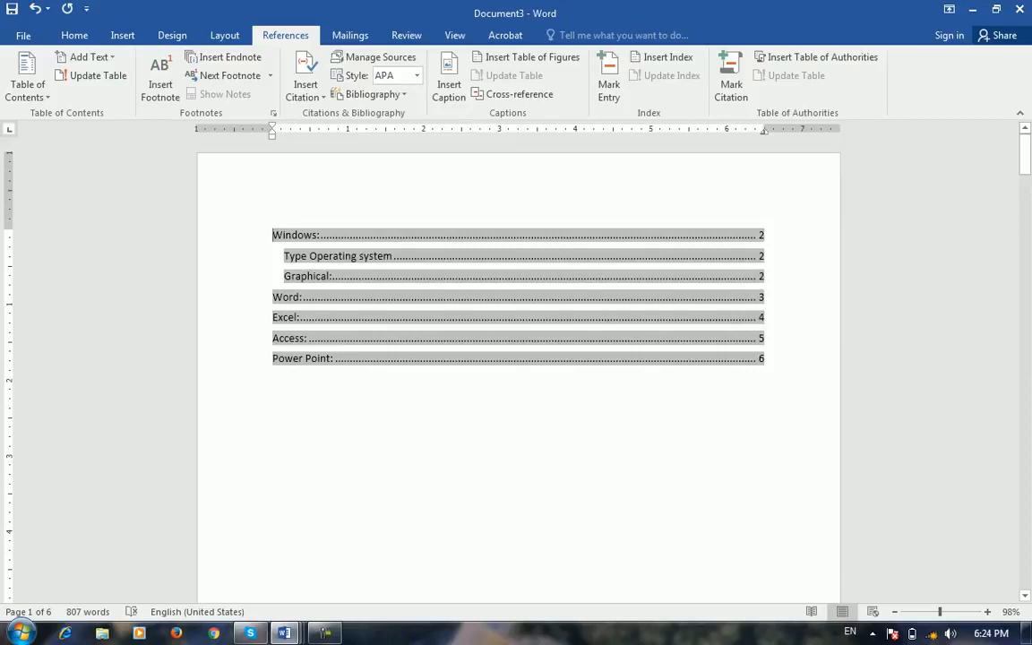
pyautogui.click(85, 57)
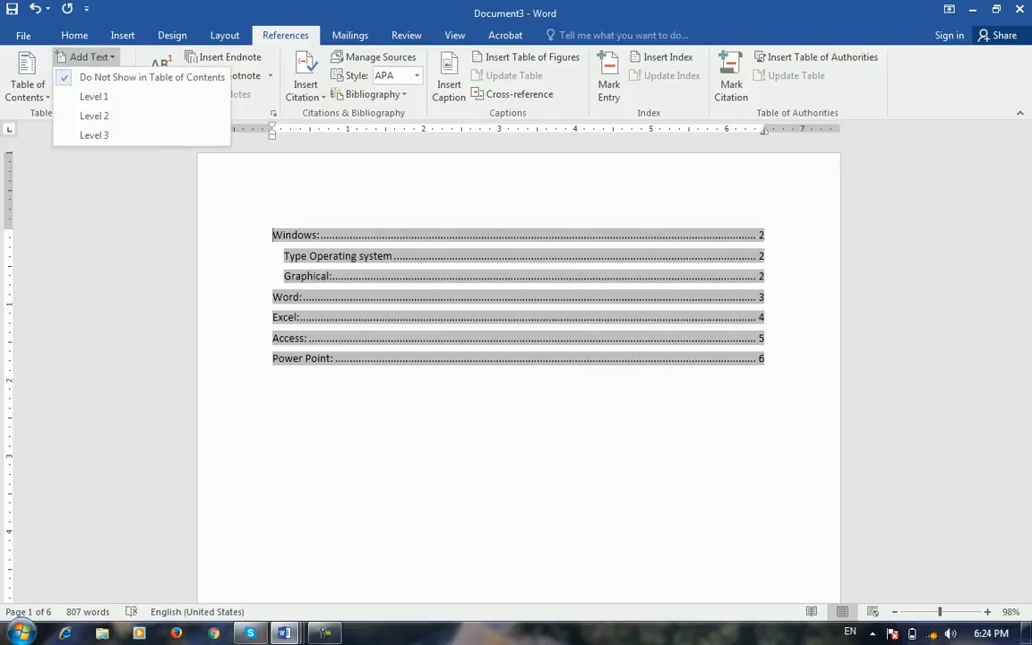
pyautogui.click(94, 116)
pyautogui.click(86, 57)
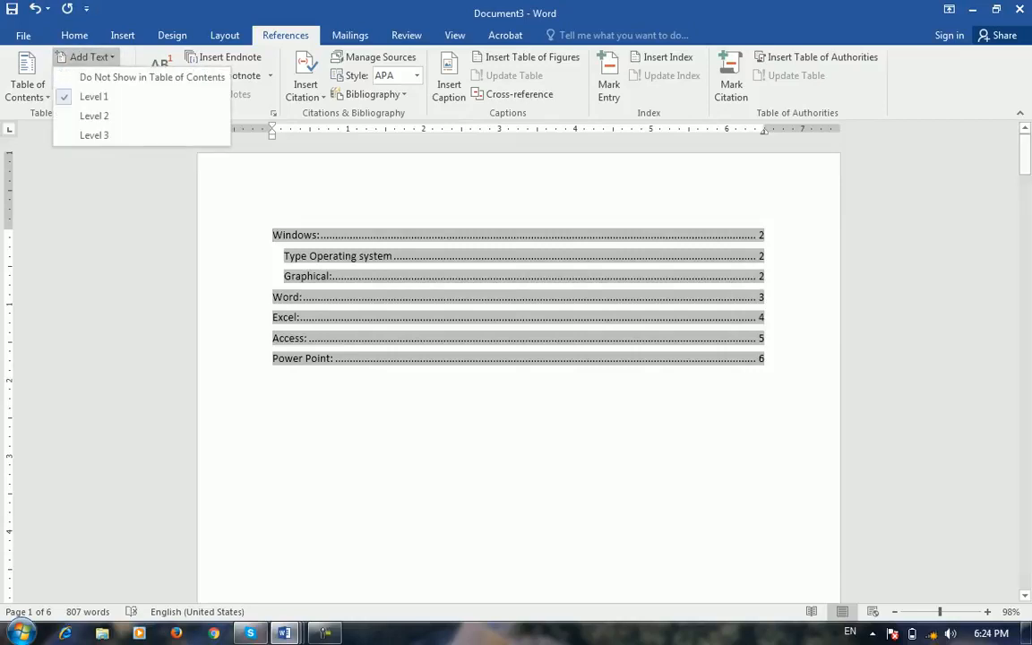
pyautogui.click(94, 95)
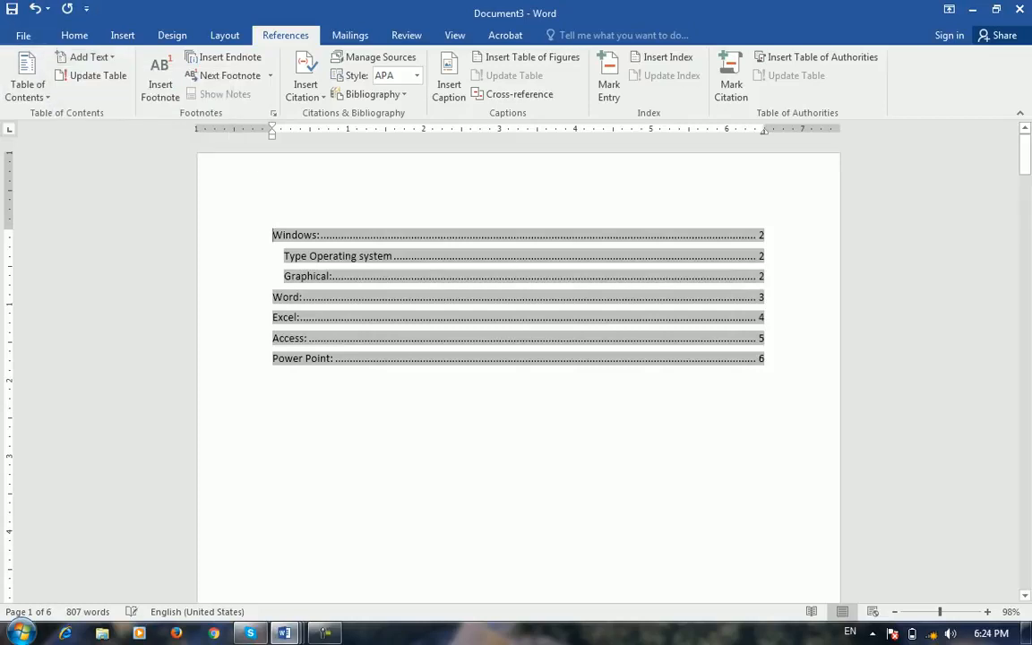
pyautogui.click(23, 35)
pyautogui.click(32, 32)
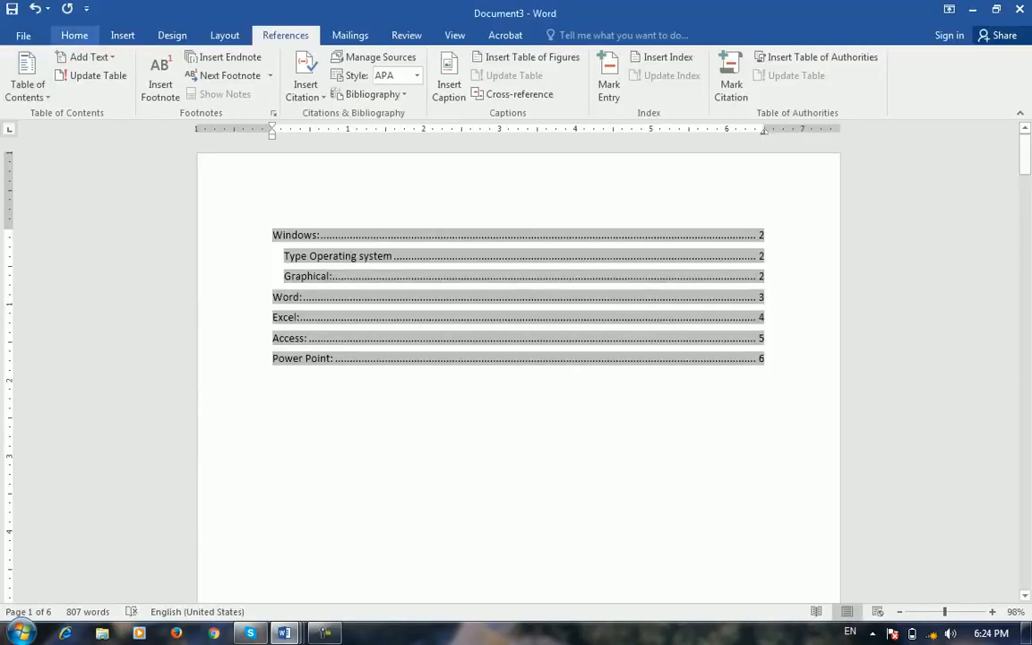
pyautogui.click(74, 35)
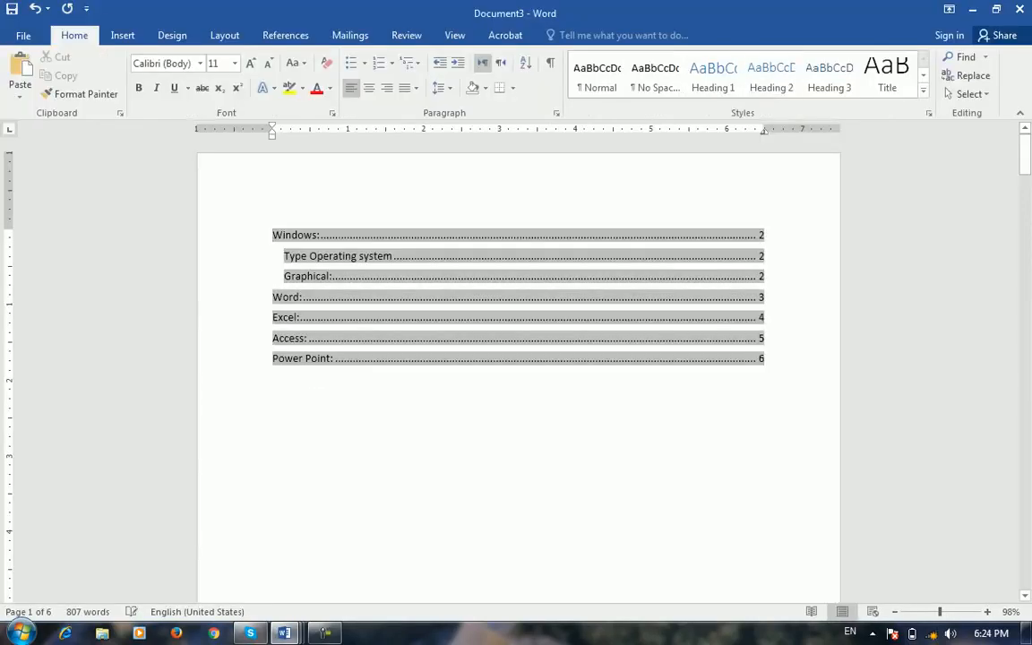
# Step: Start a new page after the document's last paragraph and enter the indented title "Corel Draw:"
pyautogui.moveTo(1025, 155); pyautogui.dragTo(1025, 573)
pyautogui.click(325, 212)
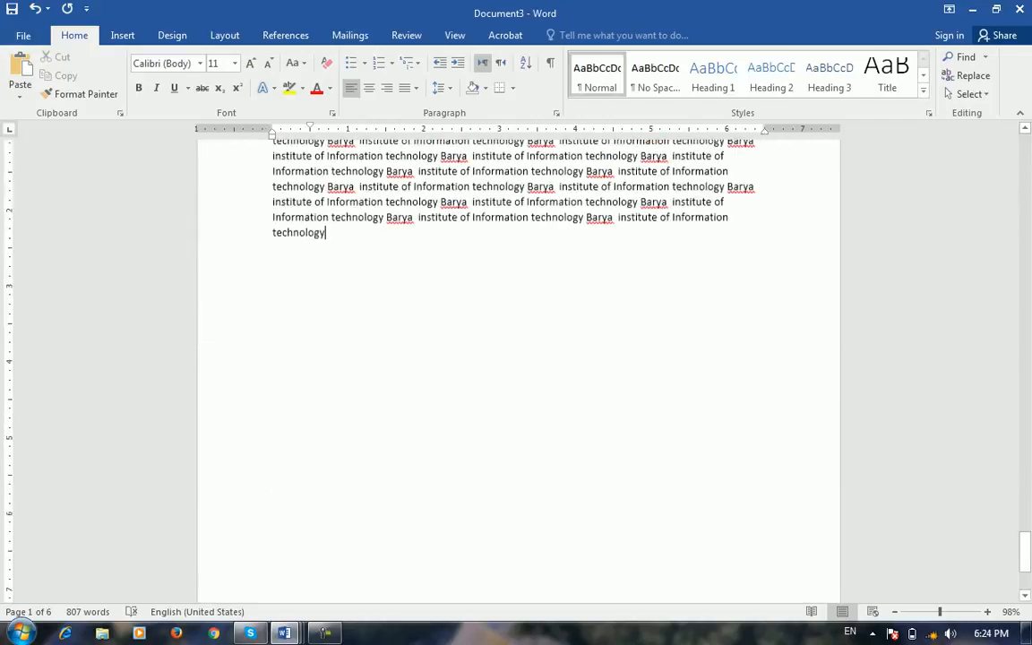
pyautogui.hotkey('ctrl', 'Return')
pyautogui.press('Tab')
pyautogui.write('Corel ')
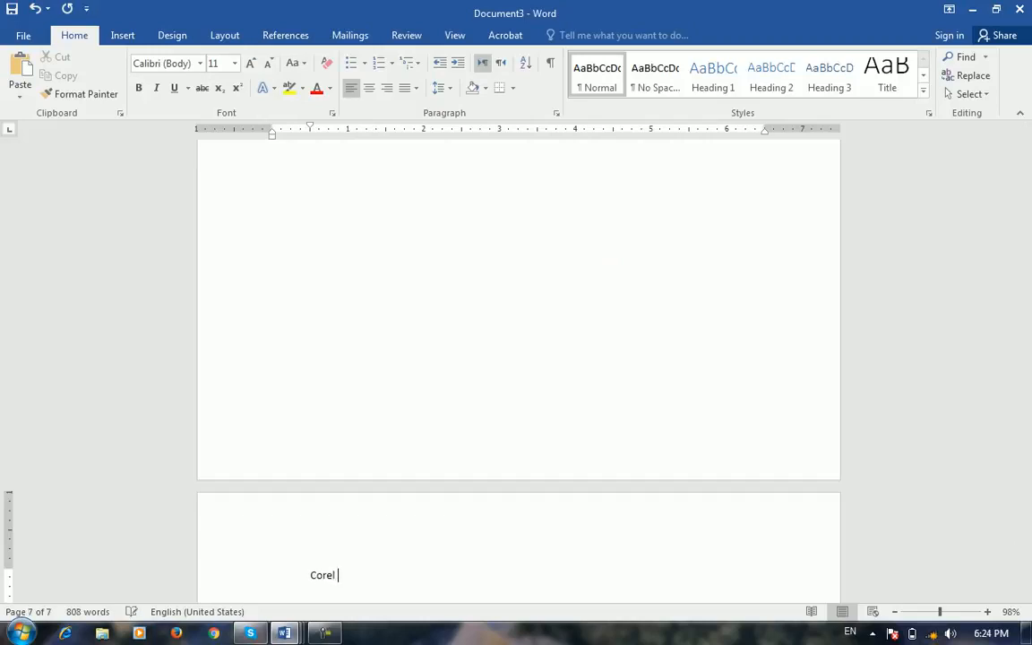
pyautogui.write('Draw:')
# Step: Fill an indented paragraph below the "Corel Draw:" title with repeated copies of "Barya institute of Information technology"
pyautogui.press('Return')
pyautogui.press('Tab')
pyautogui.write('Barya  institute of Information technology')
pyautogui.write('Barya  institute of Information technology')
pyautogui.hotkey('ctrl', 'v')
pyautogui.hotkey('ctrl', 'v')
pyautogui.hotkey('ctrl', 'v')
pyautogui.hotkey('ctrl', 'v')
pyautogui.hotkey('ctrl', 'v')
pyautogui.hotkey('ctrl', 'v')
pyautogui.hotkey('ctrl', 'v')
pyautogui.hotkey('ctrl', 'v')
pyautogui.hotkey('ctrl', 'v')
pyautogui.hotkey('ctrl', 'v')
pyautogui.hotkey('ctrl', 'v')
pyautogui.hotkey('ctrl', 'v')
pyautogui.hotkey('ctrl', 'v')
pyautogui.hotkey('ctrl', 'v')
pyautogui.hotkey('ctrl', 'v')
pyautogui.hotkey('ctrl', 'v')
pyautogui.hotkey('ctrl', 'v')
pyautogui.hotkey('ctrl', 'v')
pyautogui.hotkey('ctrl', 'v')
pyautogui.hotkey('ctrl', 'v')
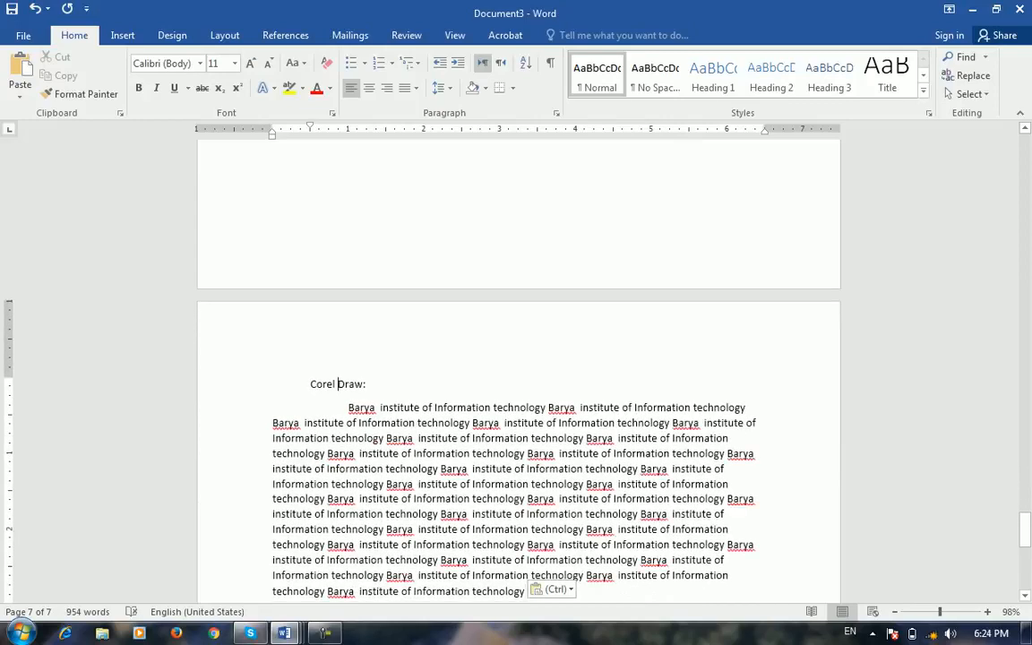
# Step: Mark the "Corel Draw:" title as a Level 1 entry for the table of contents
pyautogui.click(285, 34)
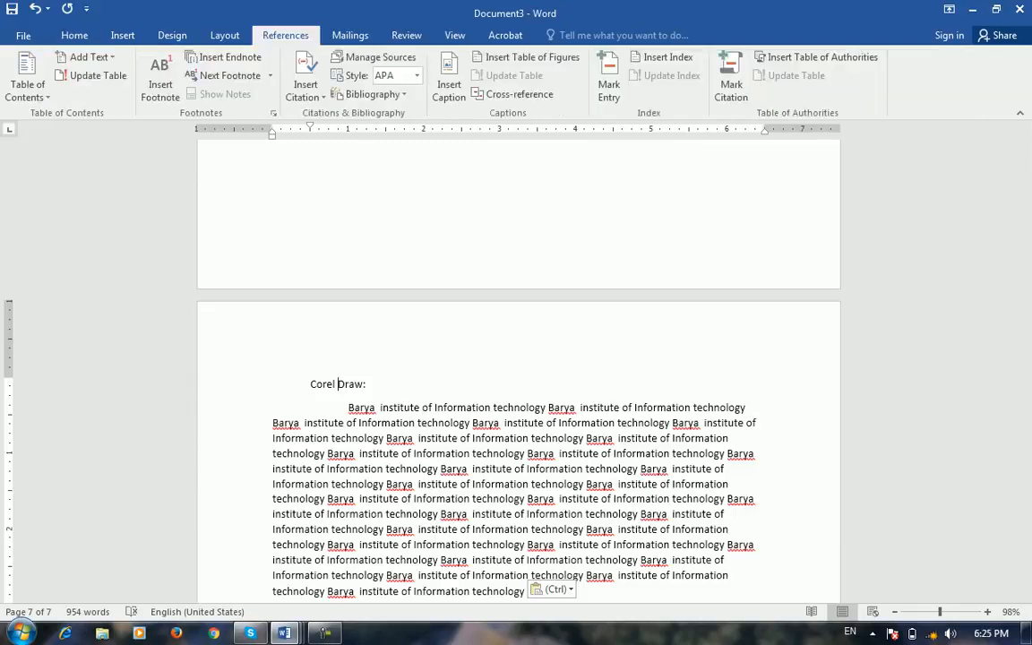
pyautogui.click(88, 56)
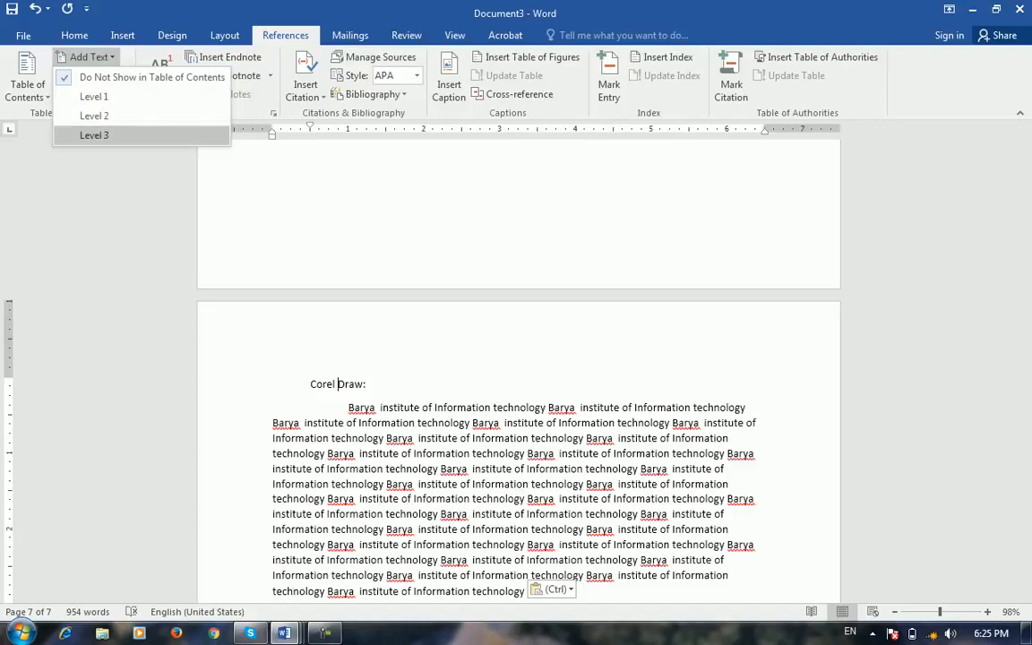
pyautogui.click(94, 116)
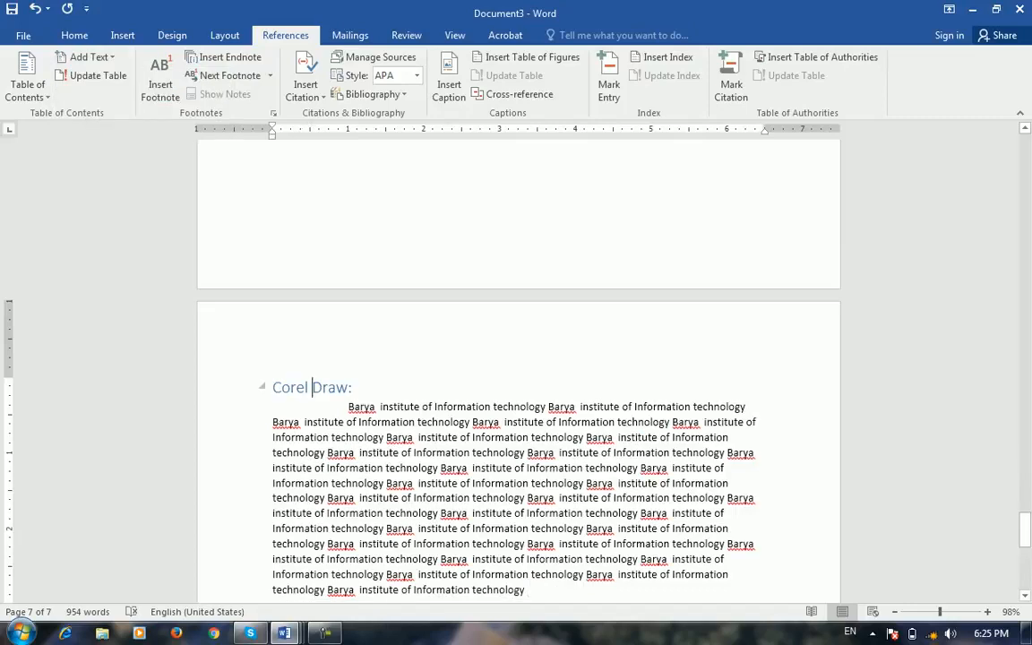
pyautogui.click(75, 35)
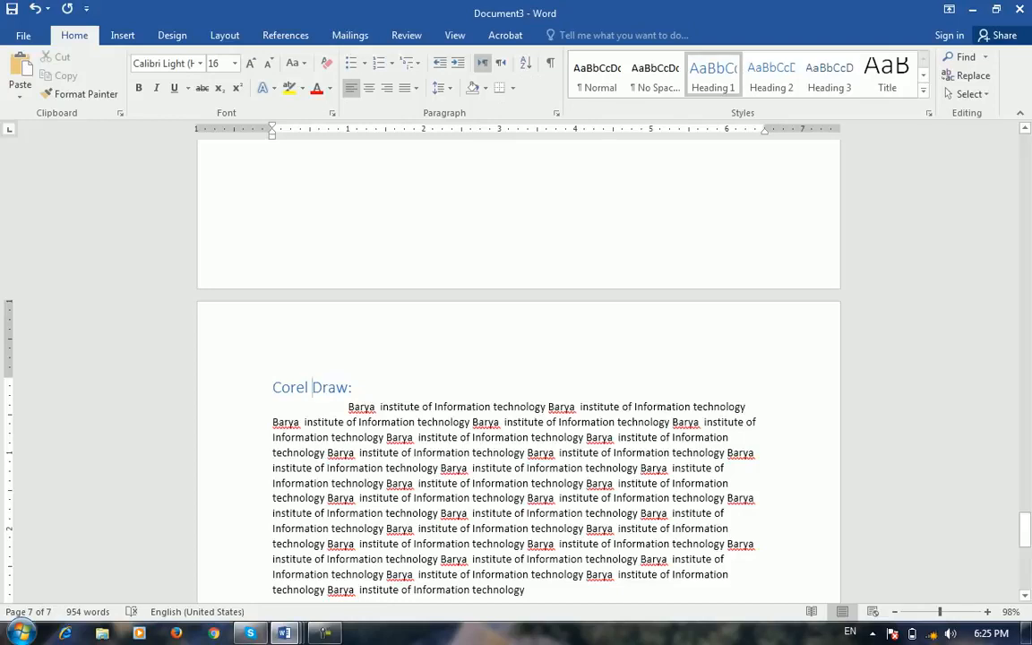
# Step: Update the entire table of contents on the first page to include the Corel Draw heading
pyautogui.moveTo(1025, 528); pyautogui.dragTo(1025, 154)
pyautogui.rightClick(571, 293)
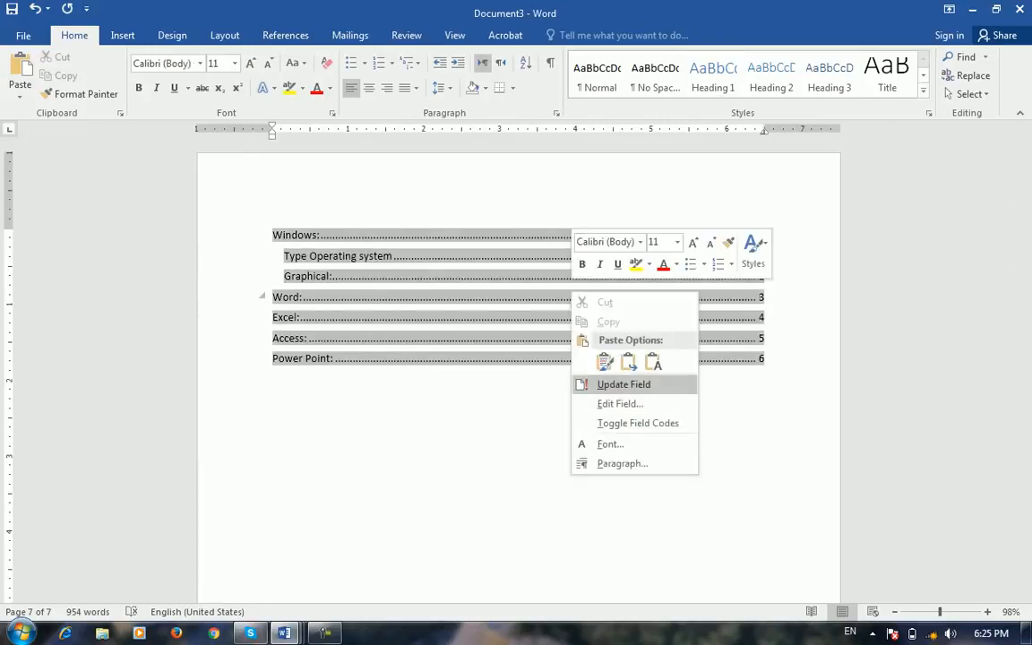
pyautogui.click(284, 36)
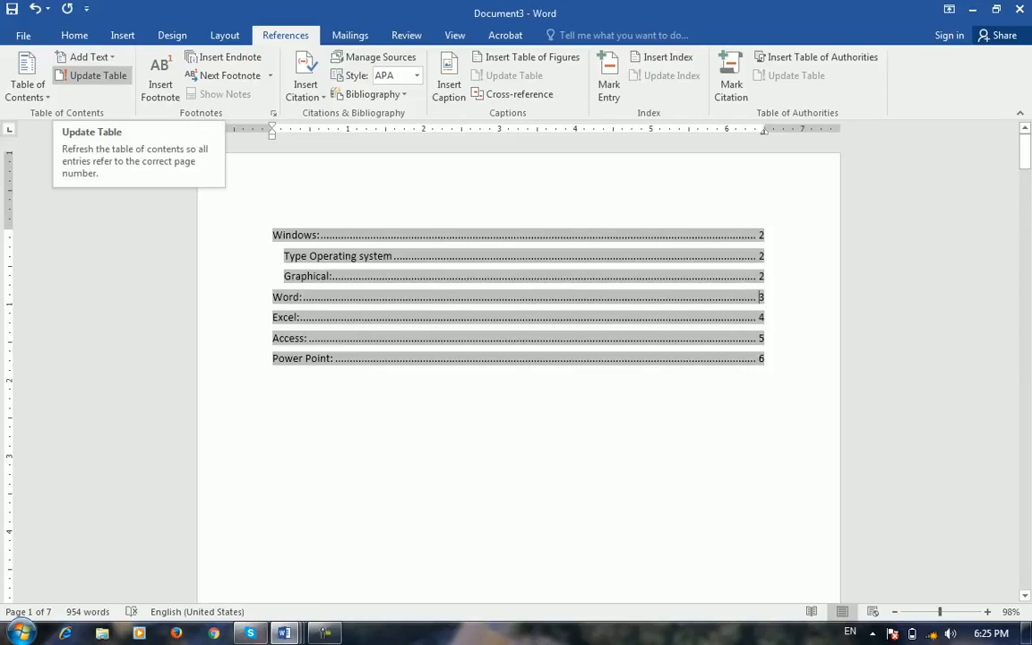
pyautogui.rightClick(469, 301)
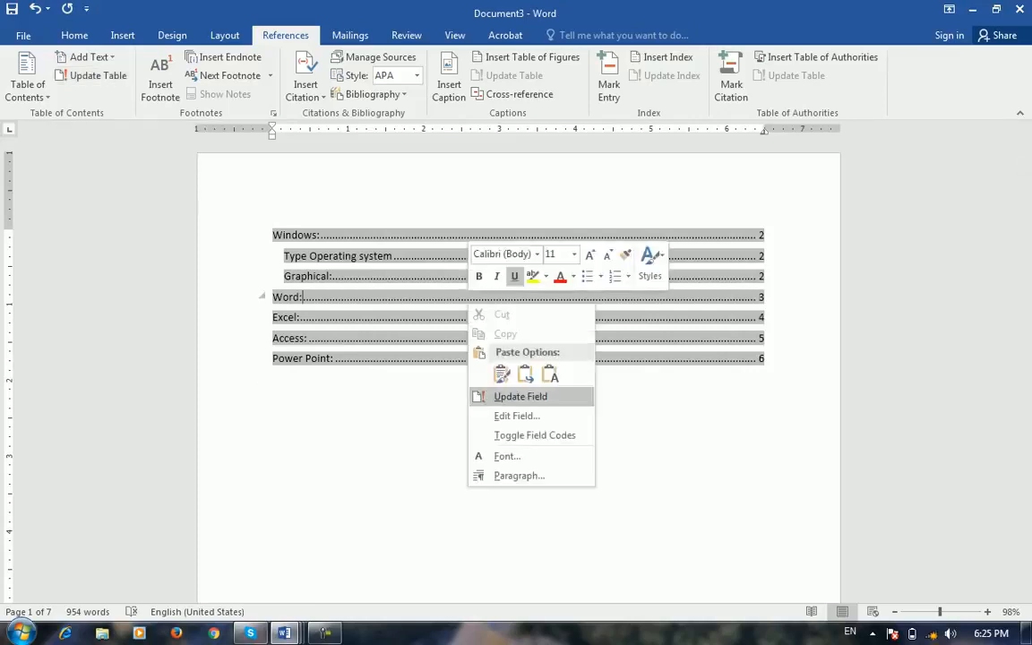
pyautogui.click(520, 396)
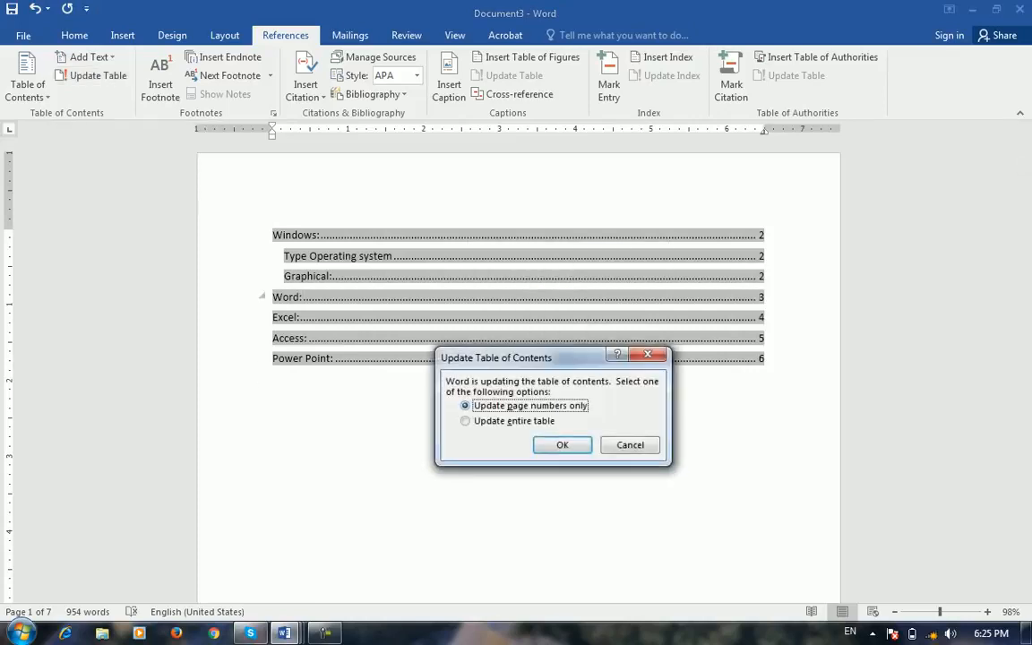
pyautogui.click(513, 421)
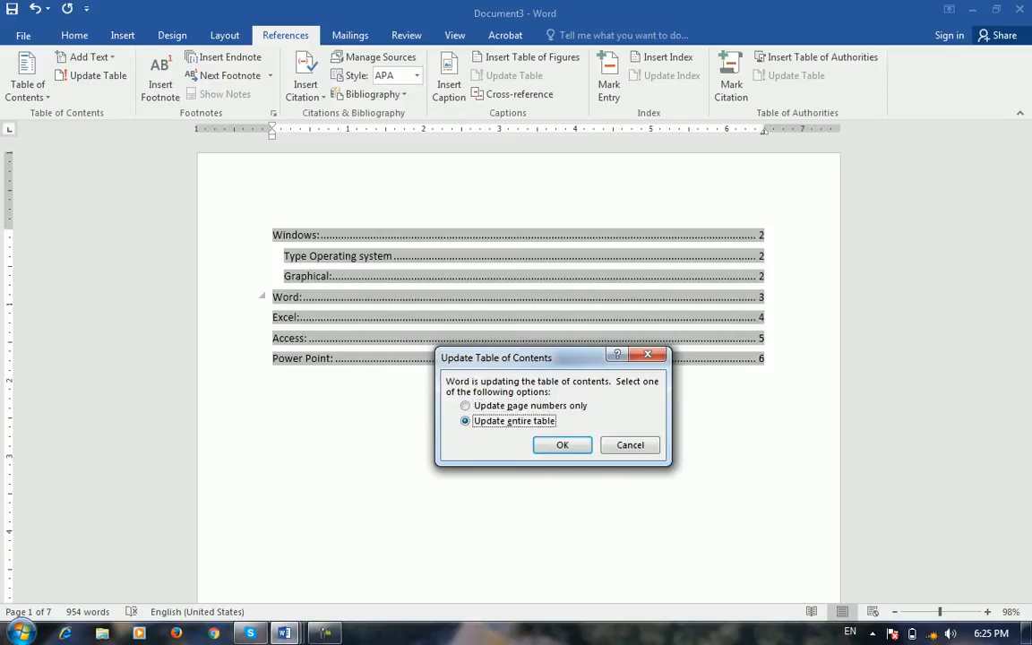
pyautogui.press('Return')
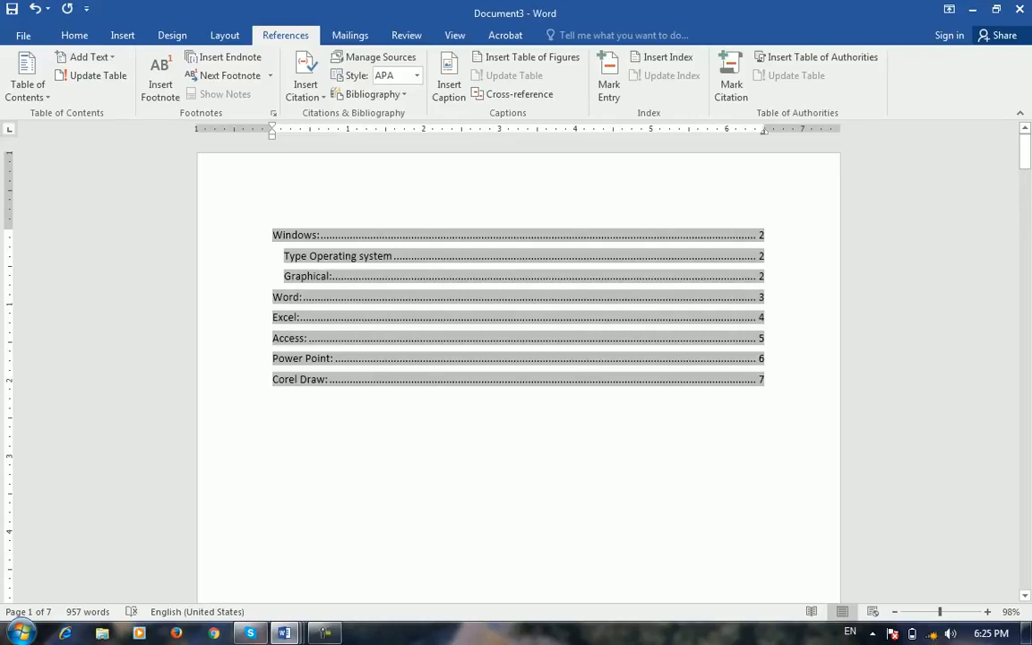
# Step: Follow a table of contents link to the Windows section and check that heading's style and contents level
pyautogui.keyDown('ctrl'); pyautogui.click(300, 274); pyautogui.keyUp('ctrl')
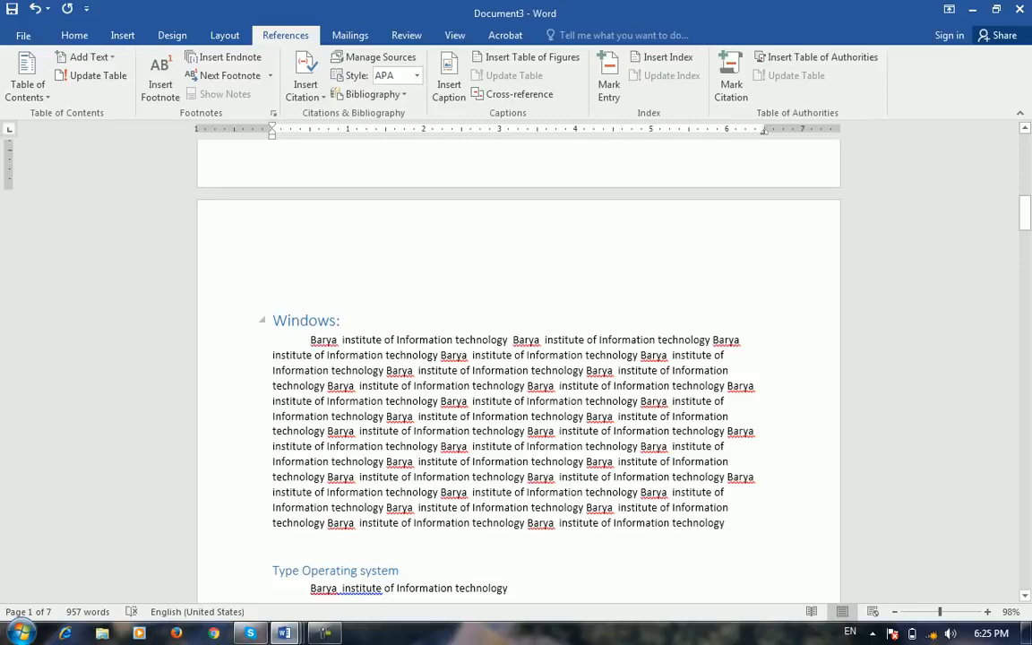
pyautogui.click(329, 321)
pyautogui.click(74, 36)
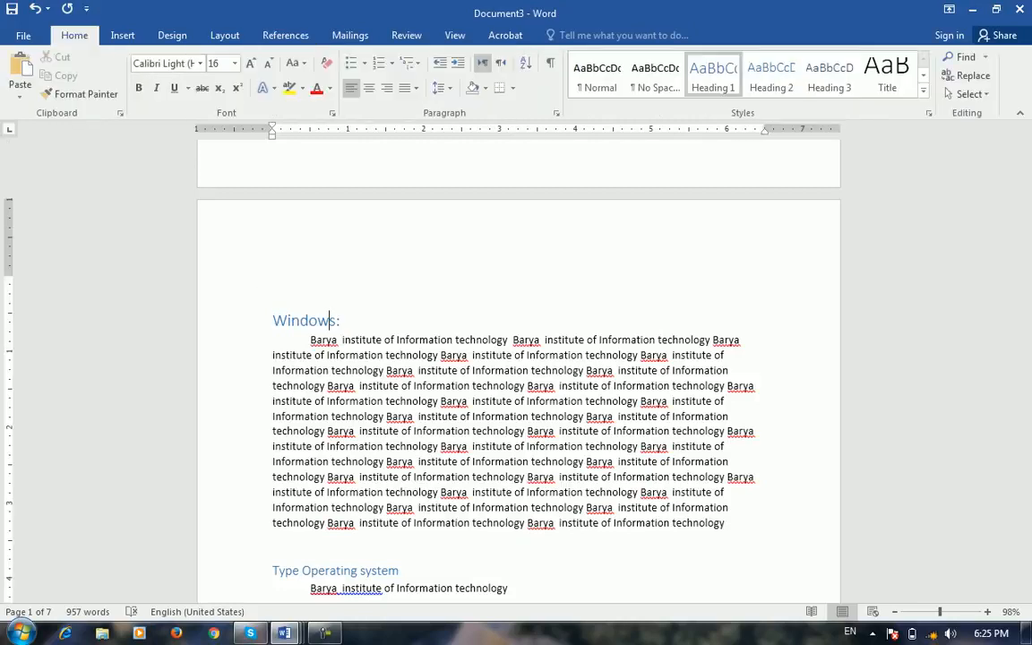
pyautogui.click(285, 34)
pyautogui.click(87, 57)
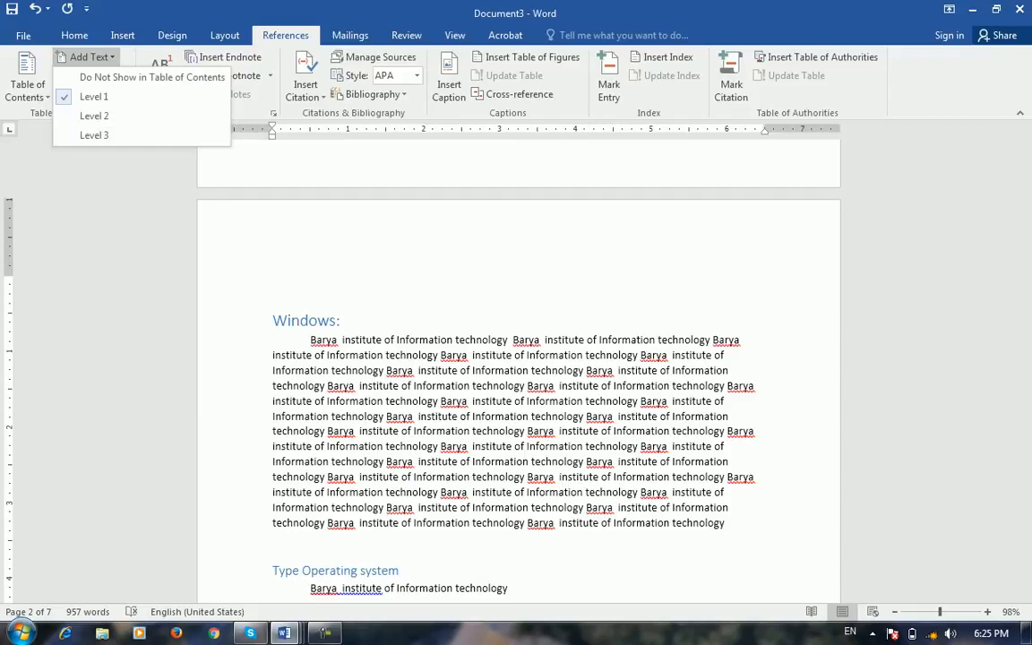
pyautogui.click(75, 36)
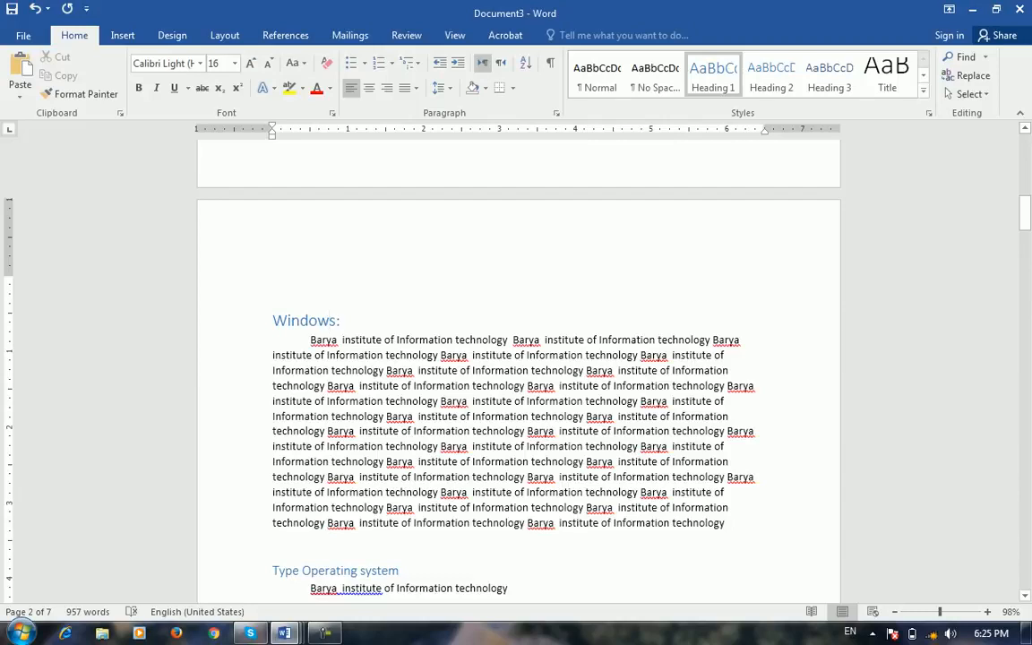
# Step: Modify the Heading 1 style to use bold text
pyautogui.moveTo(1025, 213); pyautogui.dragTo(1025, 264)
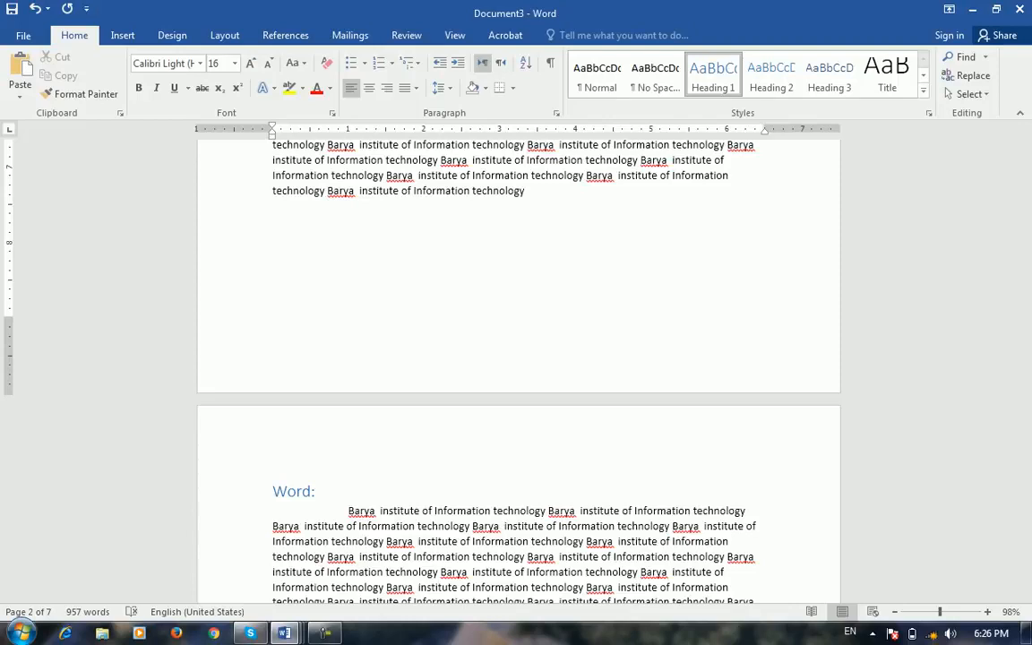
pyautogui.rightClick(712, 76)
pyautogui.click(752, 106)
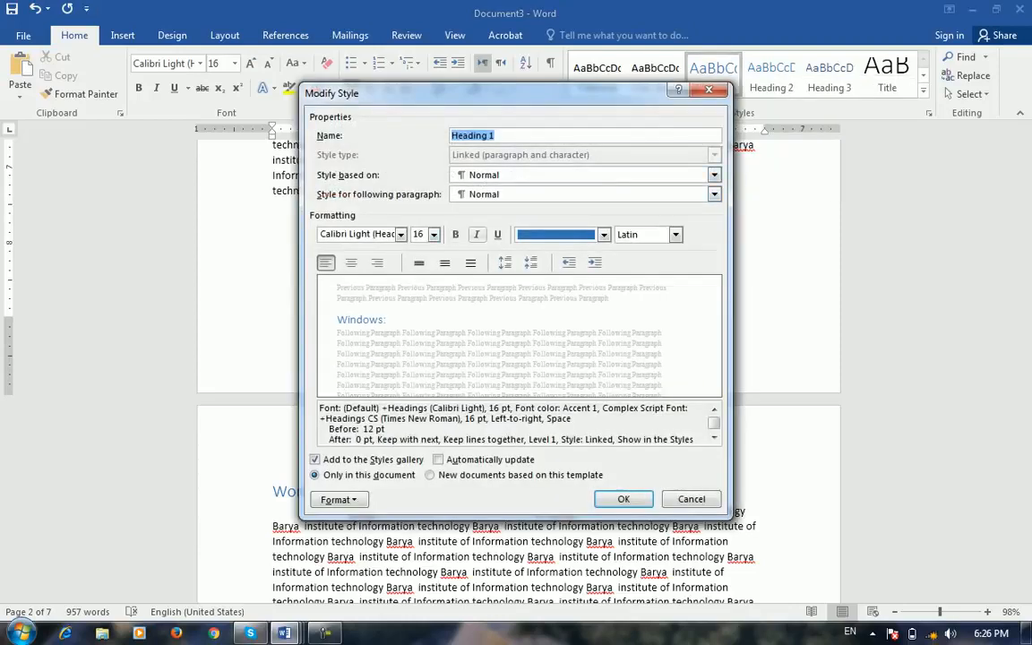
pyautogui.click(456, 235)
pyautogui.click(624, 499)
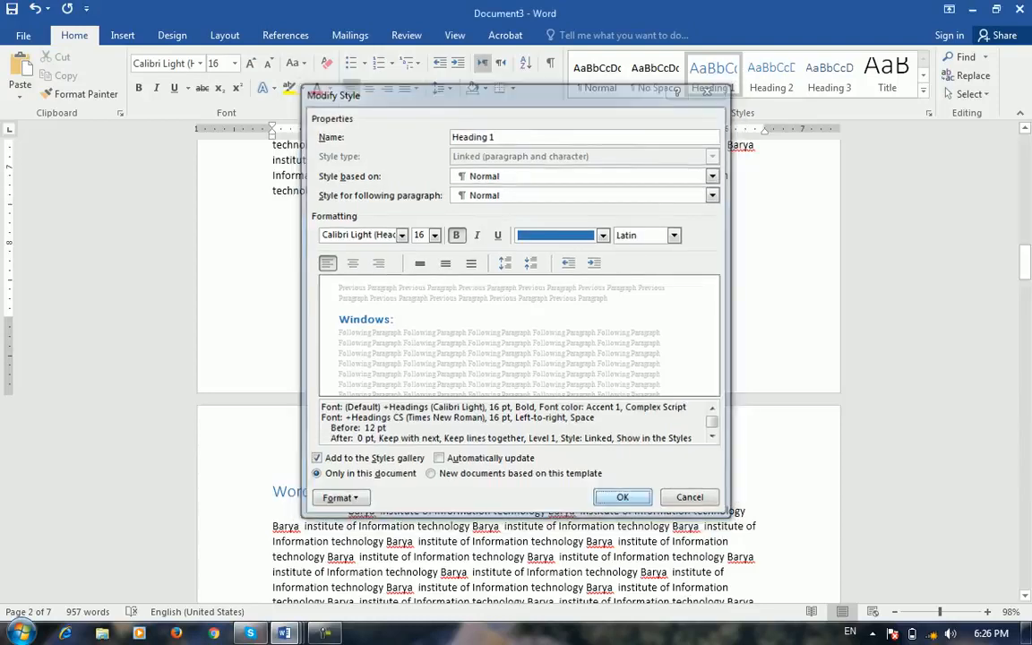
# Step: Update the entire table of contents after the Heading 1 style change
pyautogui.scroll(4, 518, 370)
pyautogui.scroll(6, 332, 188)
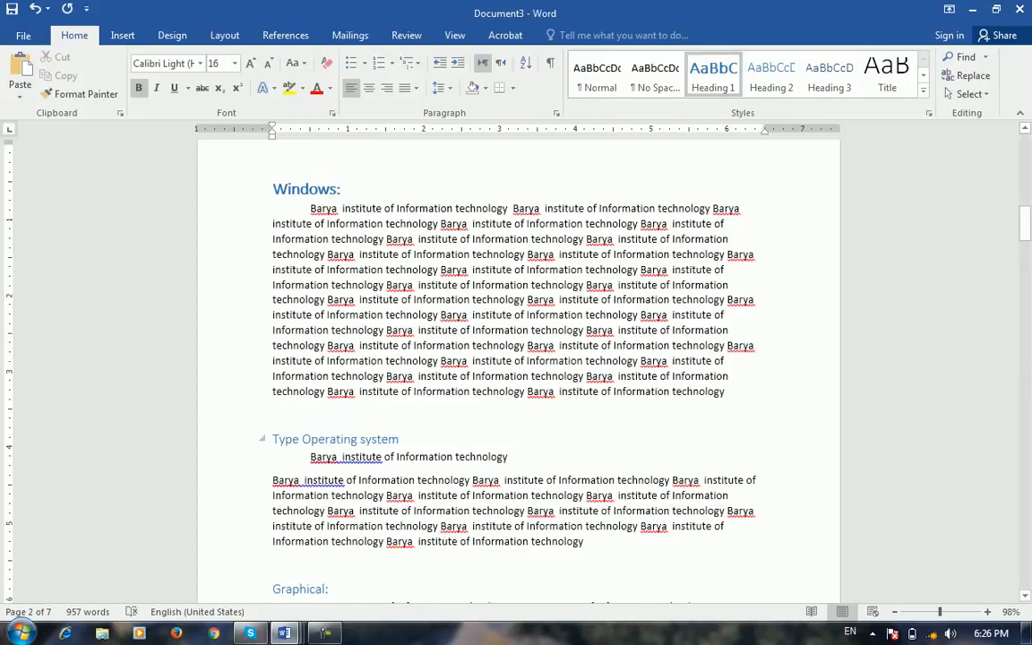
pyautogui.scroll(15, 328, 188)
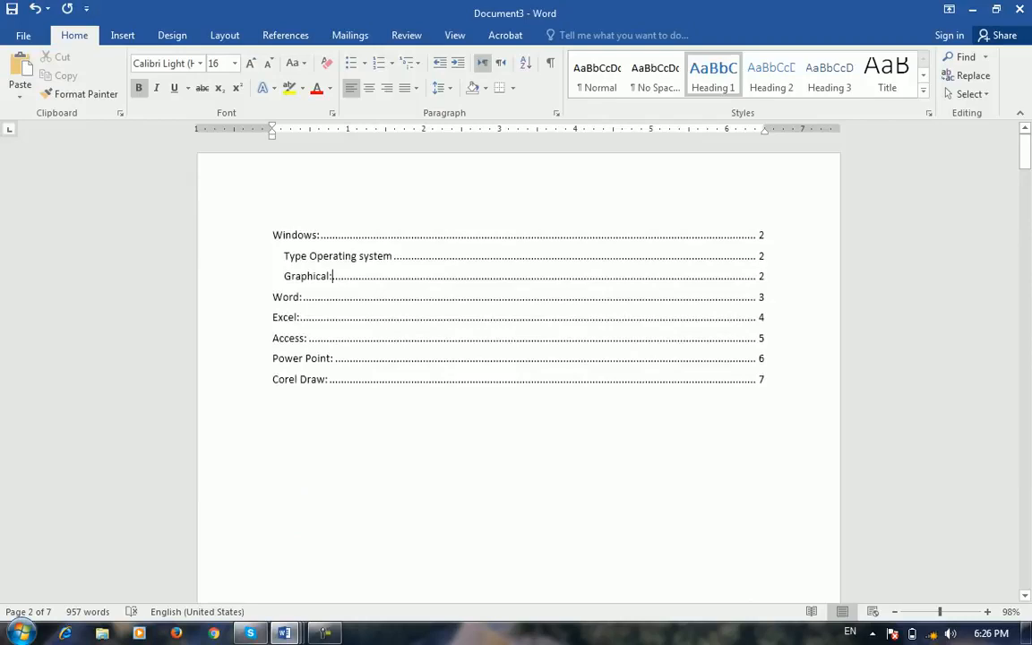
pyautogui.click(529, 281)
pyautogui.rightClick(529, 284)
pyautogui.click(580, 376)
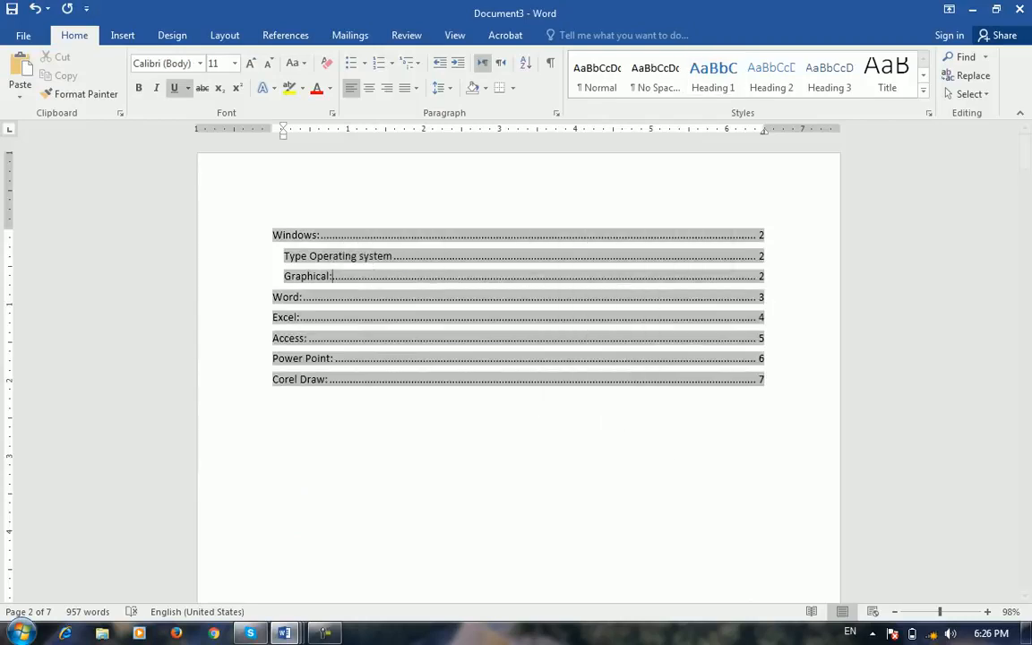
pyautogui.press('Down')
pyautogui.press('Return')
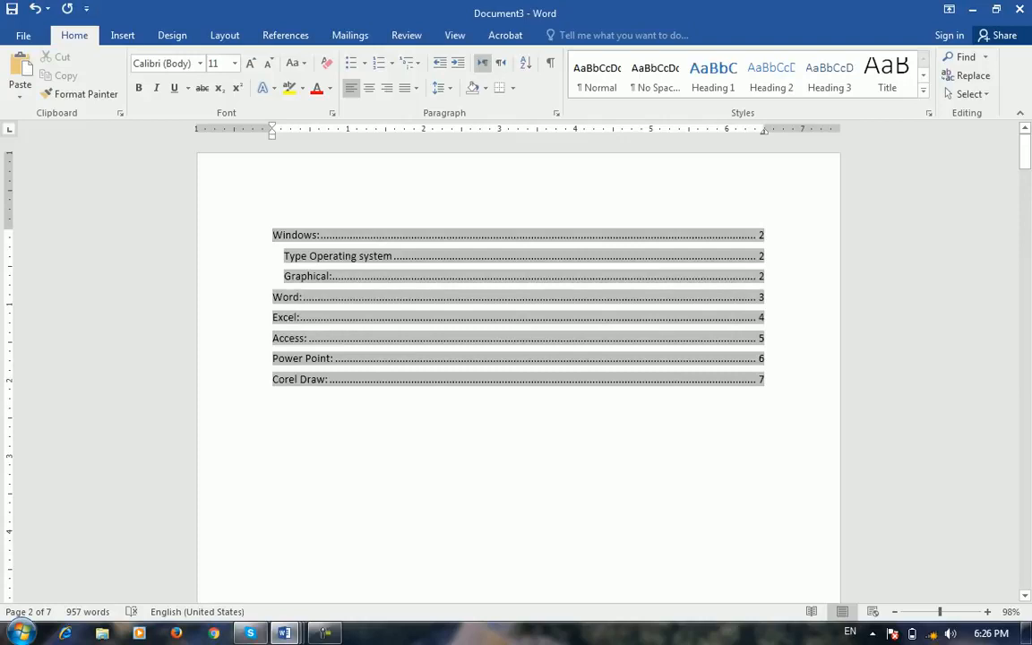
# Step: Replace the existing table of contents with a custom one in the Classic format
pyautogui.click(285, 35)
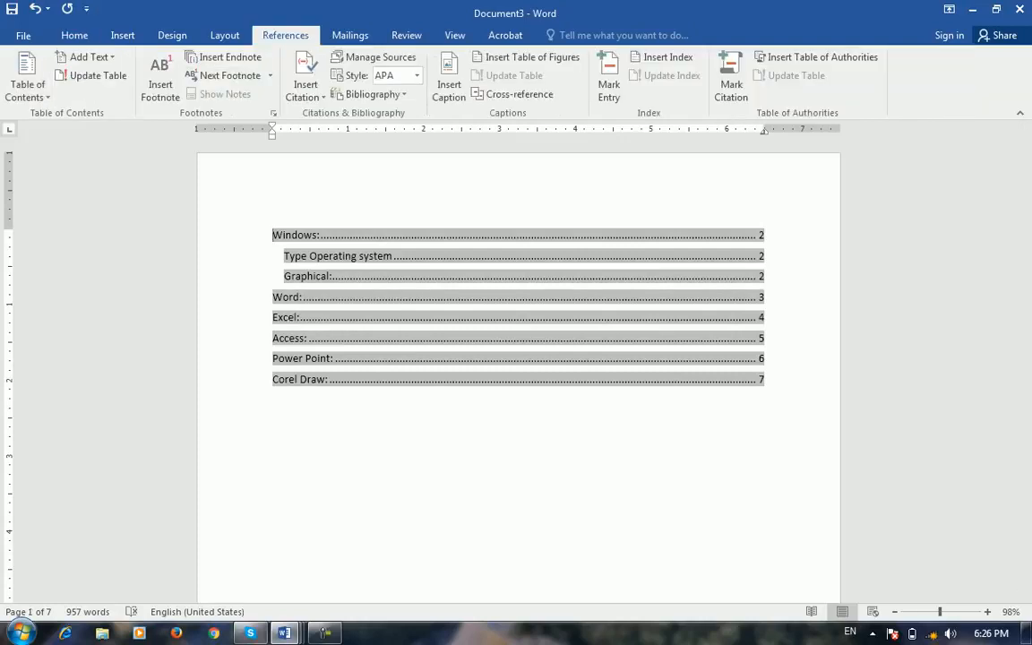
pyautogui.click(27, 76)
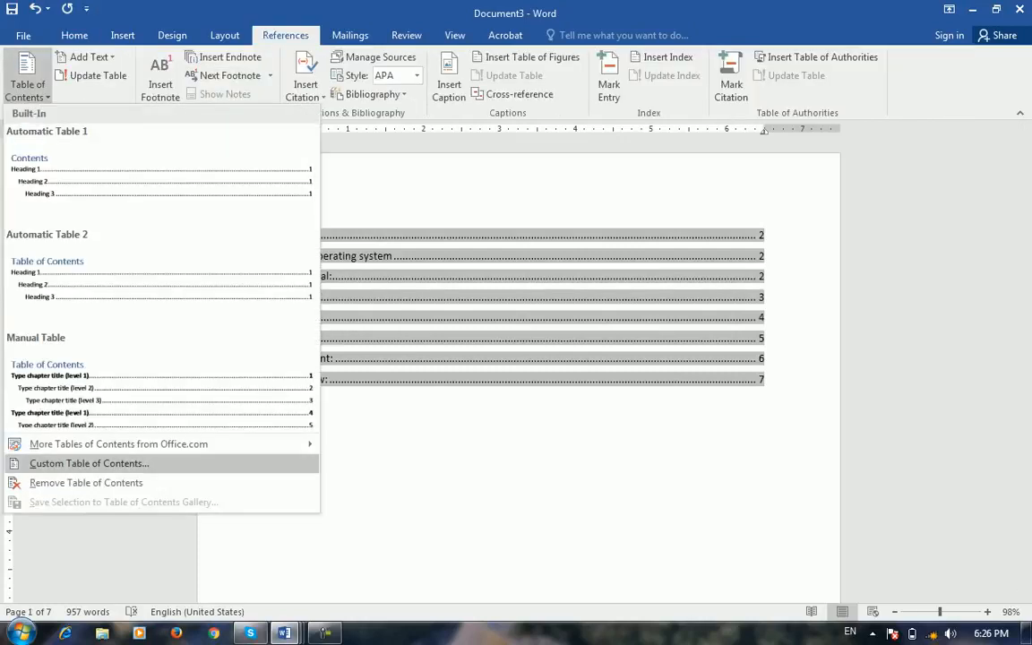
pyautogui.click(89, 463)
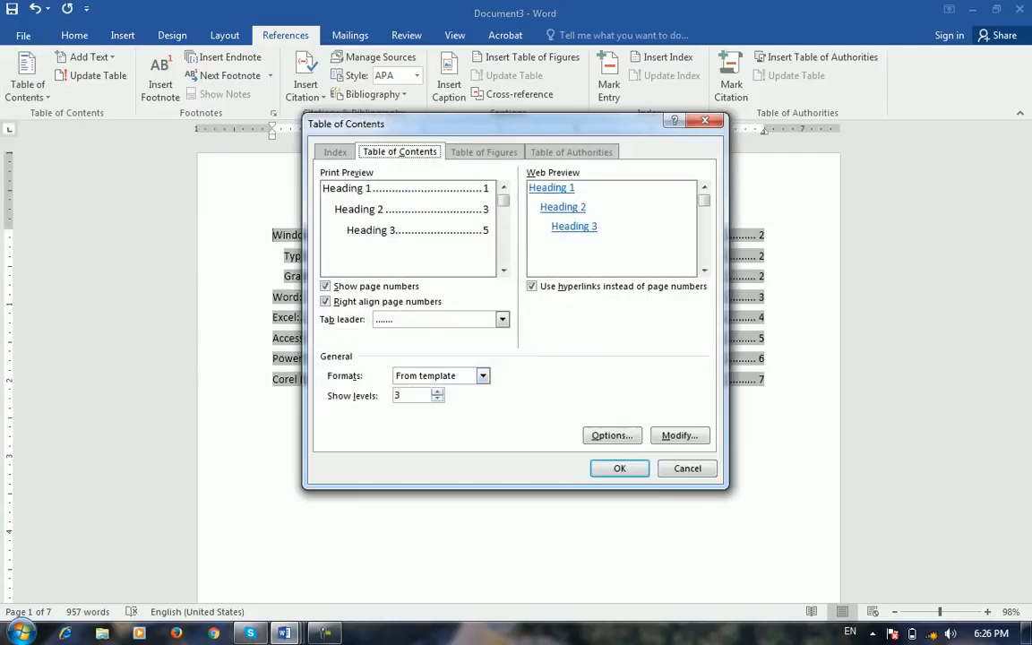
pyautogui.click(483, 376)
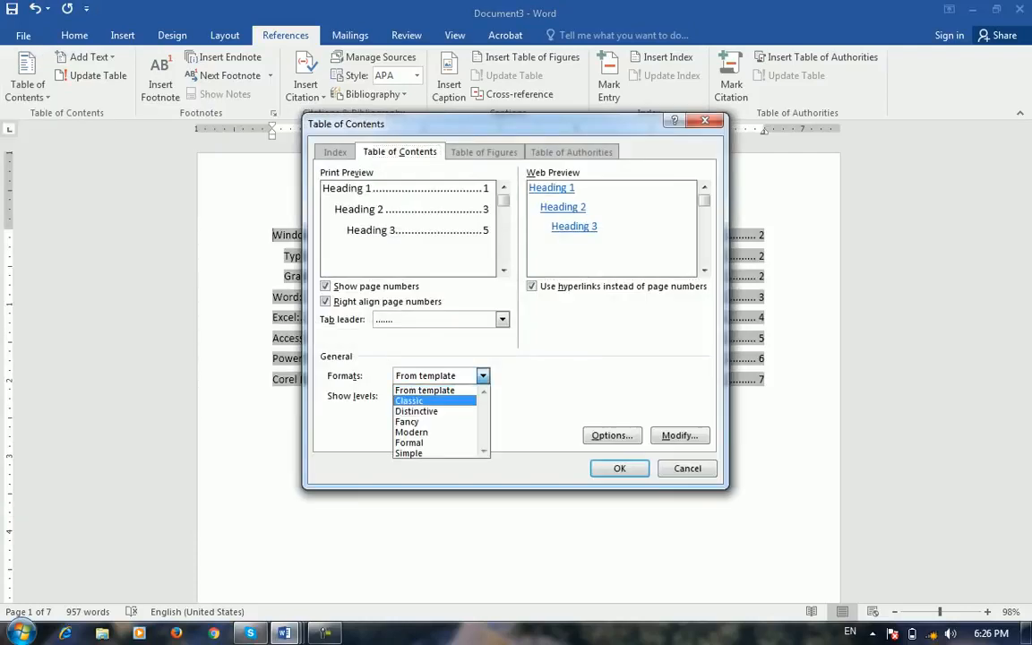
pyautogui.click(421, 401)
pyautogui.click(620, 468)
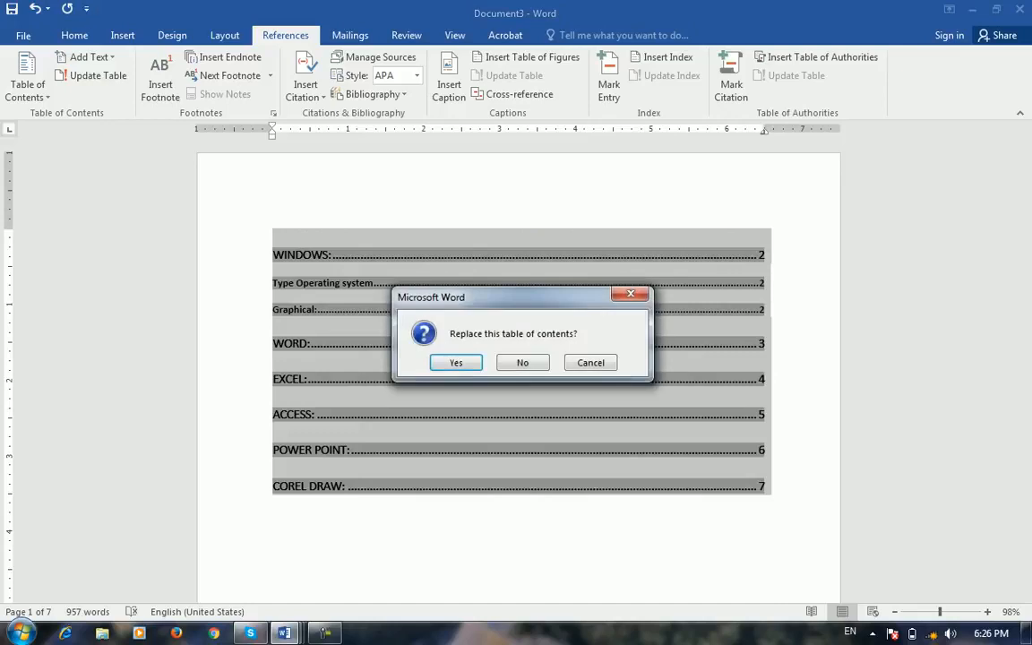
pyautogui.press('Return')
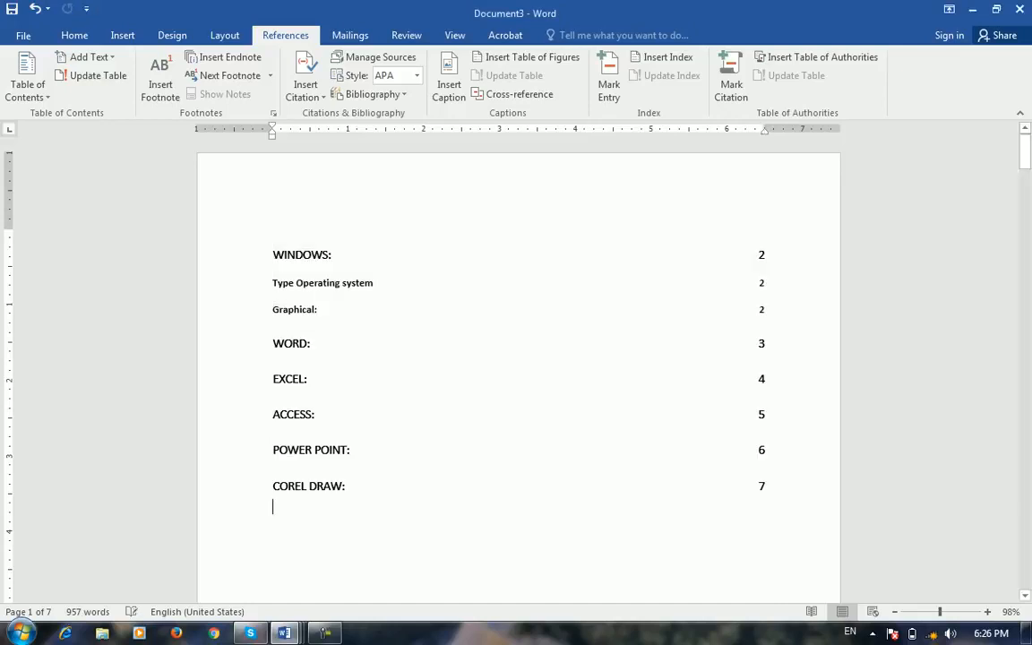
pyautogui.click(341, 413)
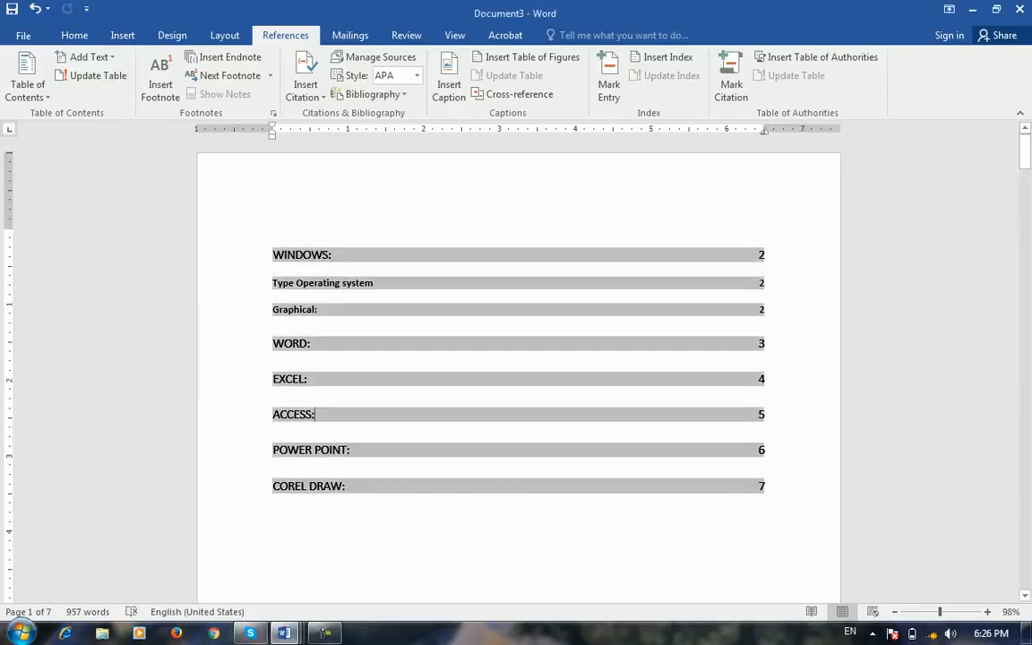
pyautogui.click(27, 77)
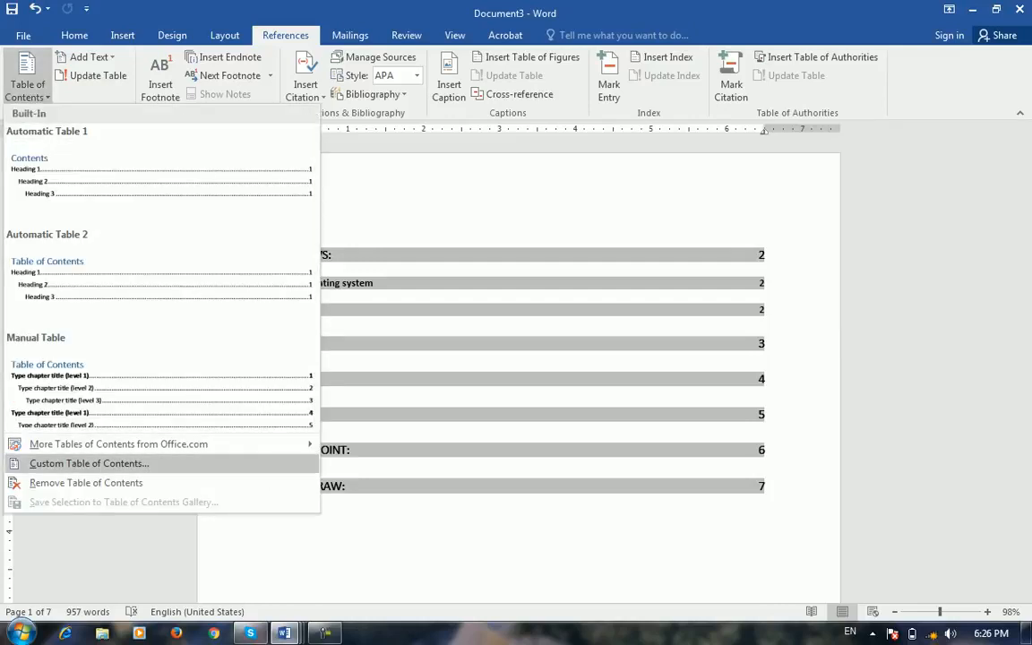
pyautogui.moveTo(117, 444)
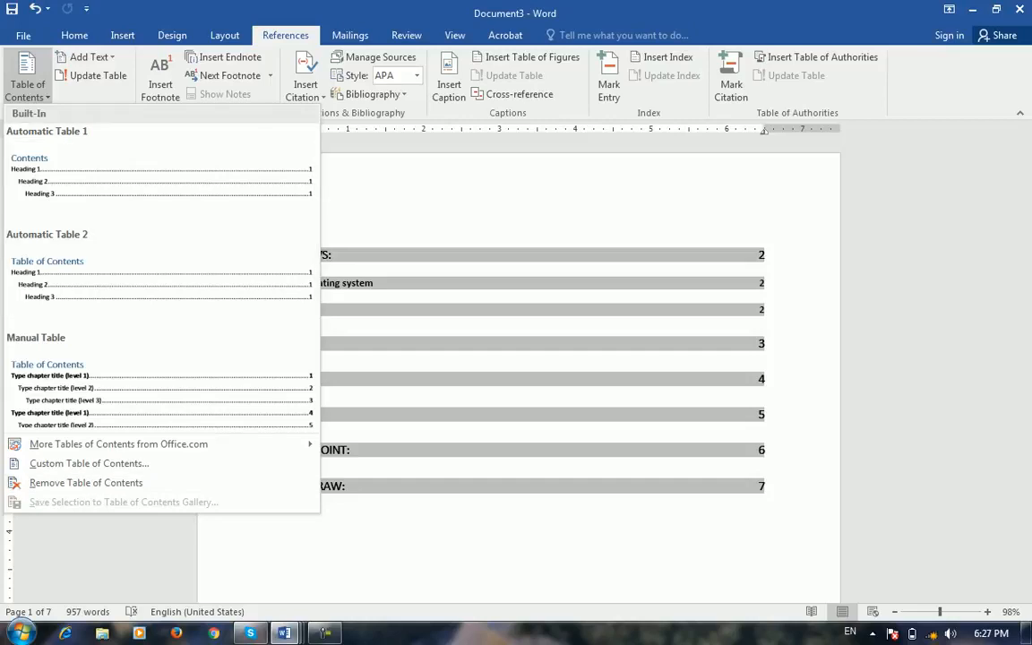
pyautogui.press('Escape')
# Step: Save the whole table of contents to the table of contents gallery as a building block named "My Style" and check its gallery entry
pyautogui.moveTo(263, 507); pyautogui.dragTo(262, 255)
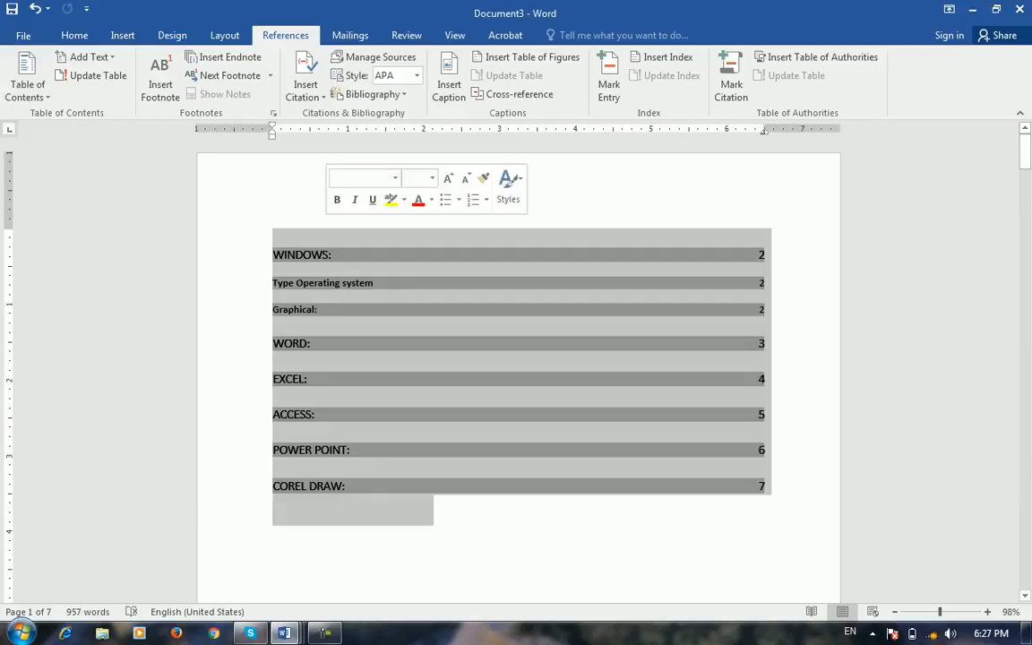
pyautogui.click(27, 85)
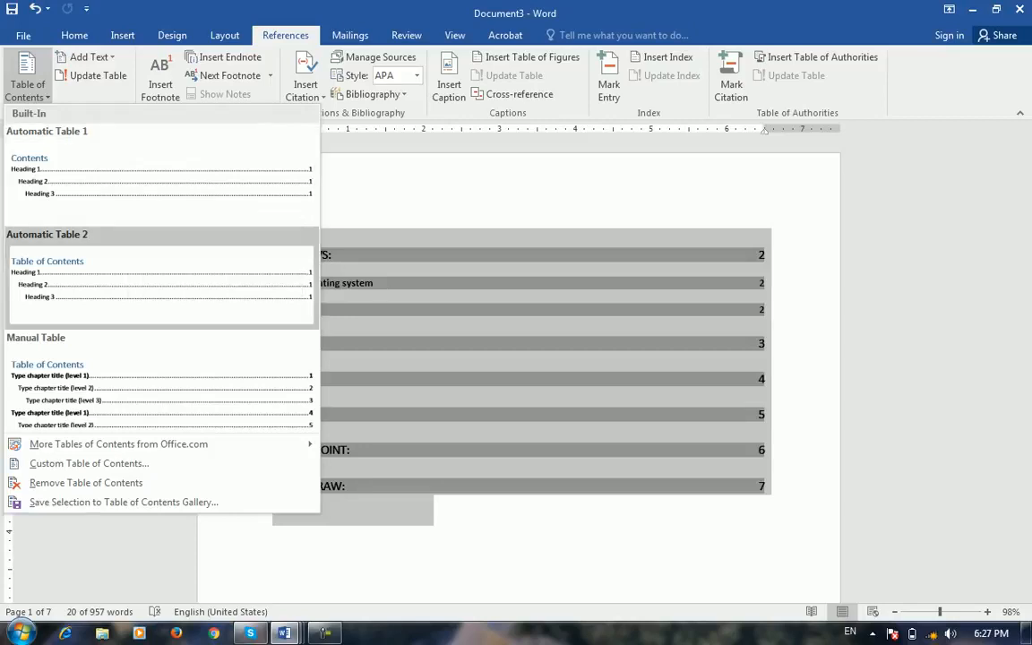
pyautogui.click(124, 501)
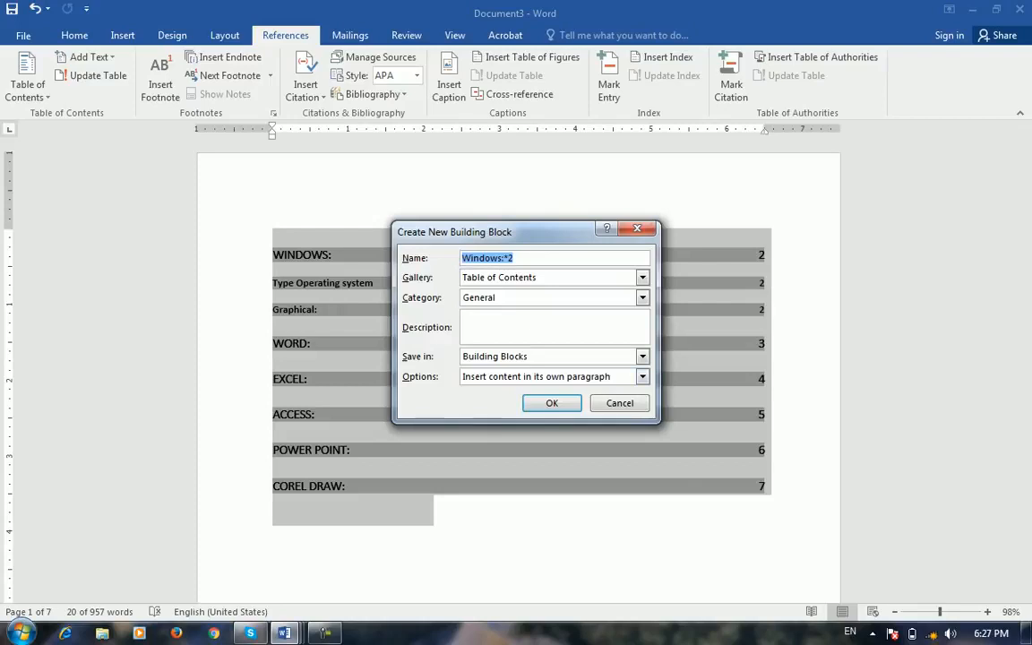
pyautogui.write('My Style')
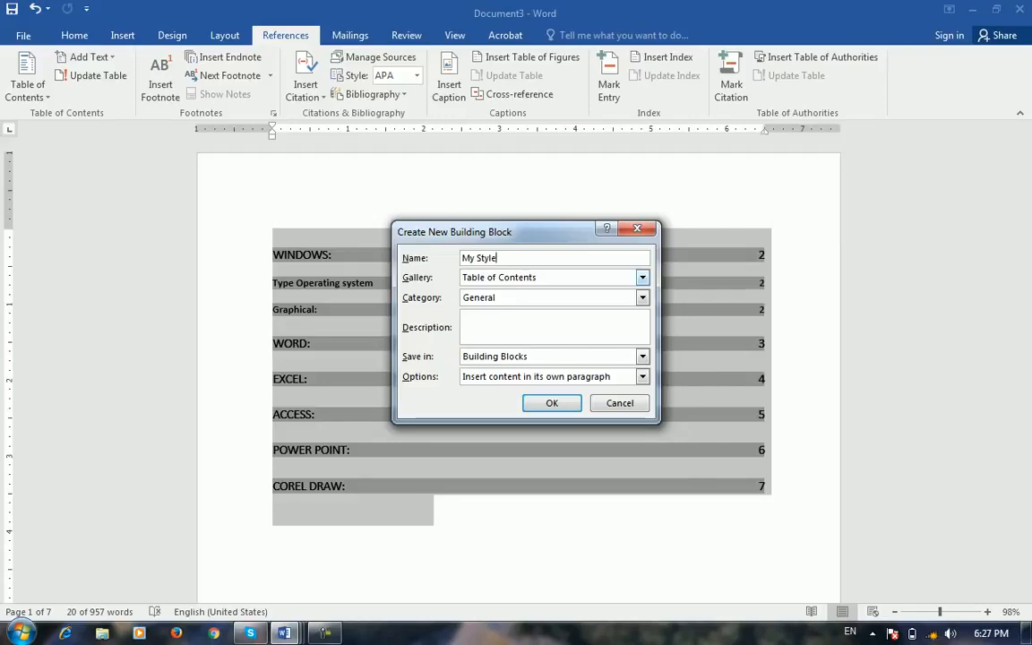
pyautogui.press('Return')
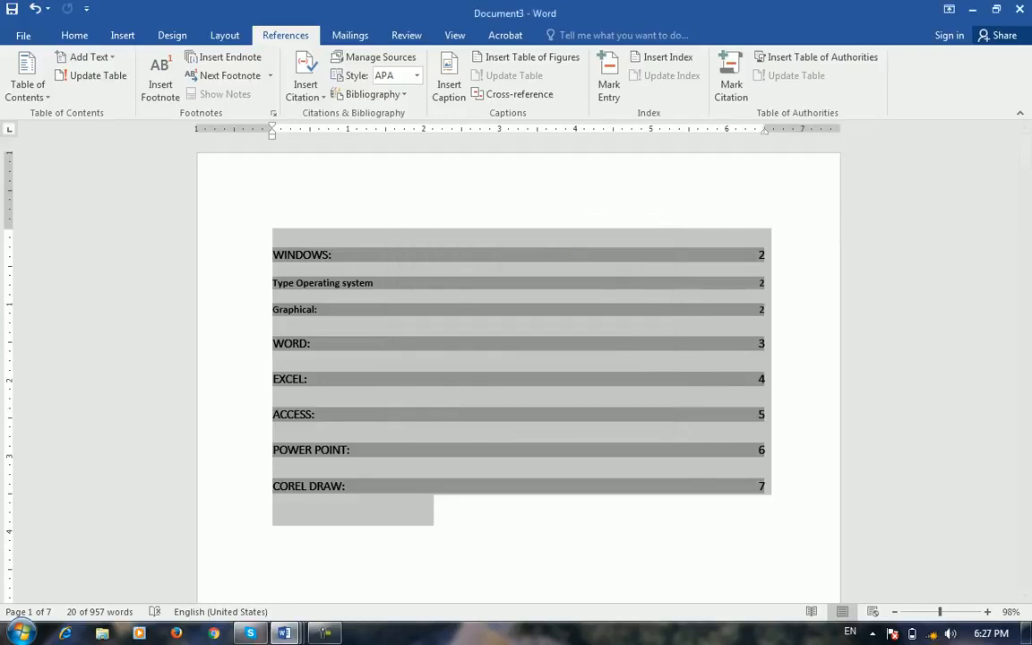
pyautogui.click(27, 77)
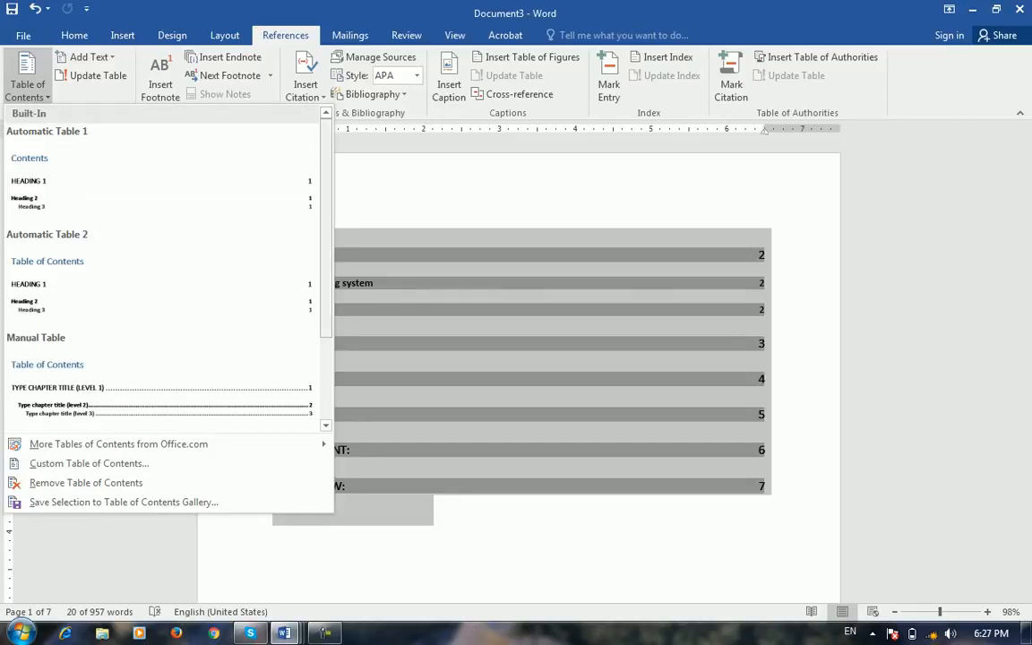
pyautogui.scroll(-3, 161, 268)
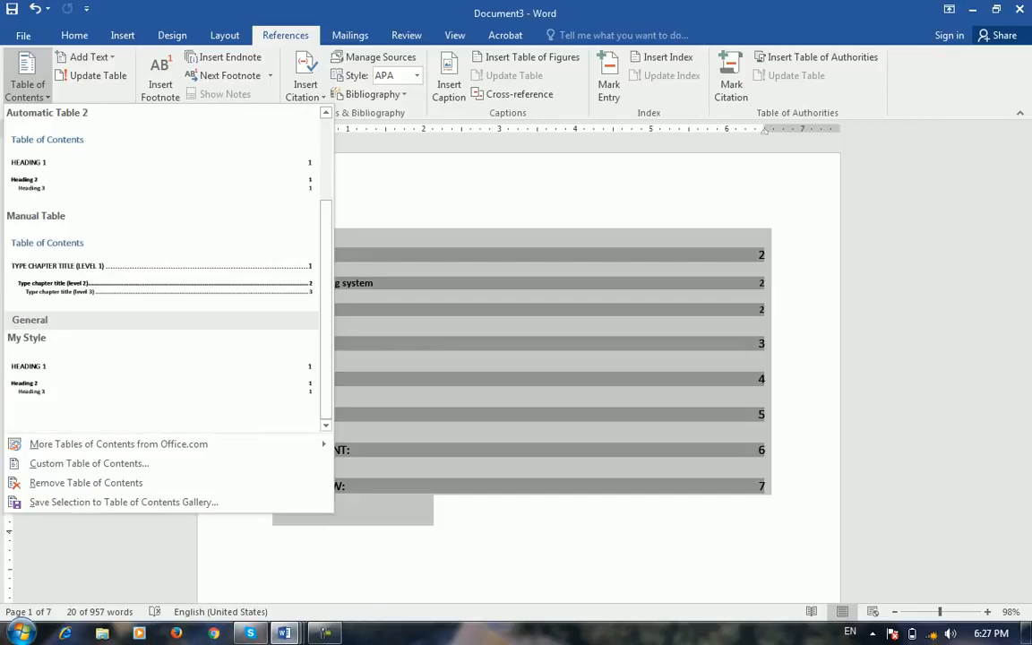
pyautogui.click(27, 81)
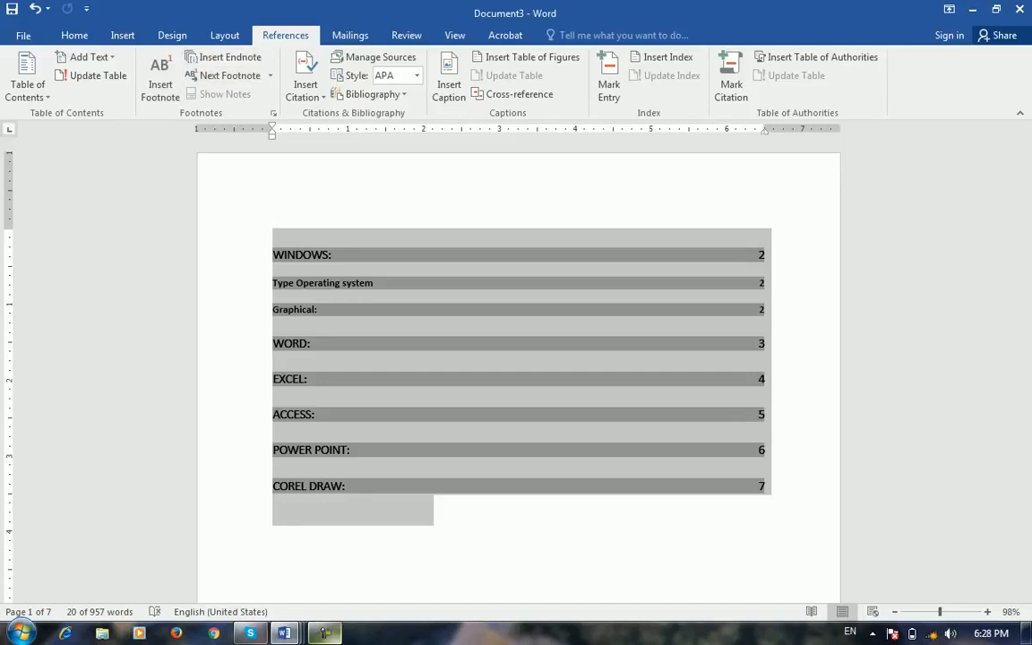
pyautogui.click(324, 633)
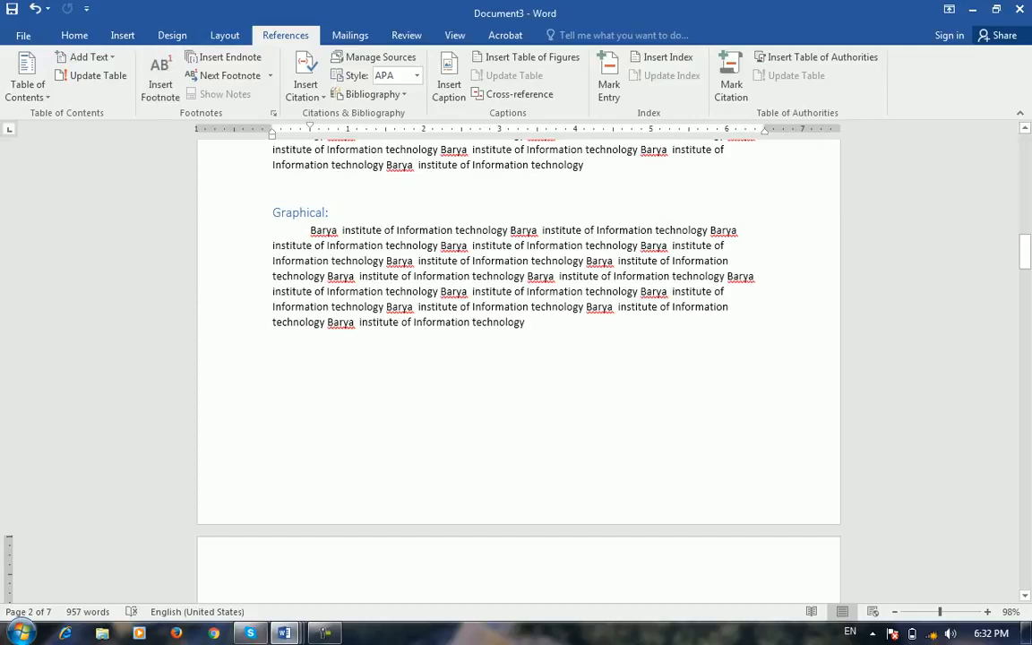
# Step: Add an indented "Footnote:" line below the Corel Draw paragraph on the last page, leaving a blank line between them
pyautogui.moveTo(1025, 251)
pyautogui.mouseDown()
pyautogui.moveTo(1025, 171)
pyautogui.moveTo(1025, 549)
pyautogui.mouseUp()
pyautogui.click(526, 339)
pyautogui.press('Return')
pyautogui.press('Return')
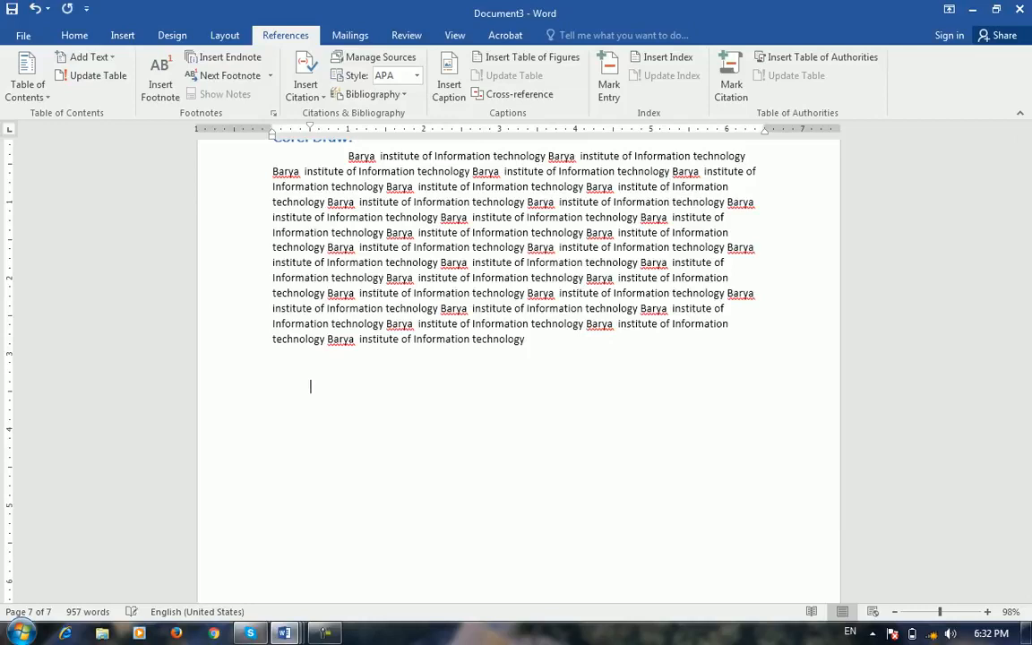
pyautogui.press('Tab')
pyautogui.write('Fota')
pyautogui.press('BackSpace')
pyautogui.press('BackSpace')
pyautogui.write('ote')
pyautogui.press('BackSpace')
pyautogui.write('nt')
pyautogui.press('BackSpace')
pyautogui.press('BackSpace')
pyautogui.write('note:')
pyautogui.press('Tab')
pyautogui.press('BackSpace')
# Step: Add an indented line under "Footnote:" reading "The decription about any word given at the end of page"
pyautogui.press('Return')
pyautogui.press('Tab')
pyautogui.write('The decription about any word')
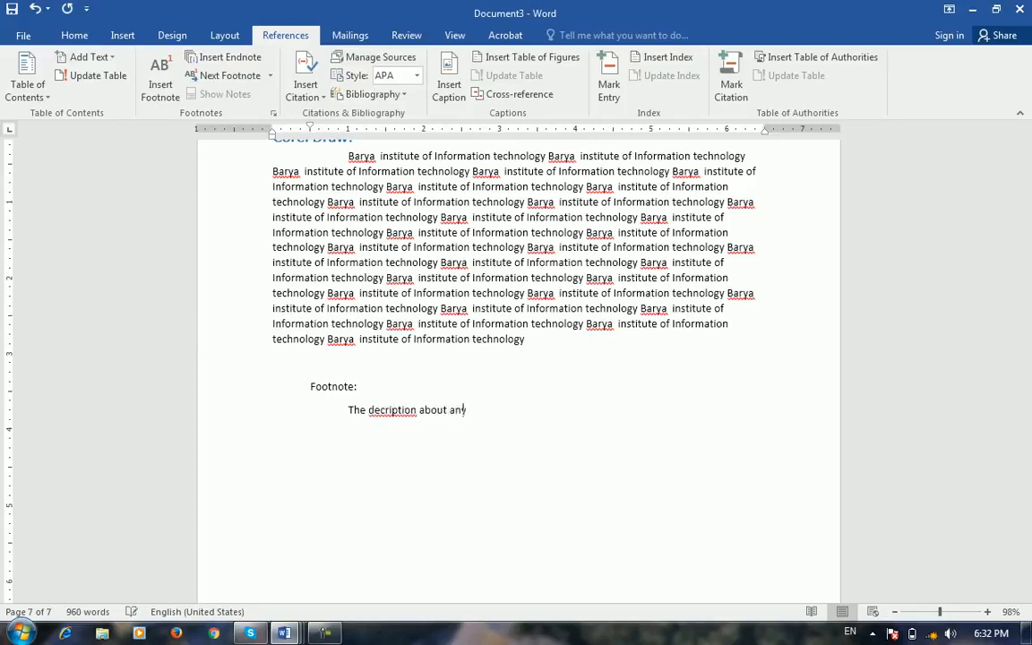
pyautogui.write('iven at the end of page')
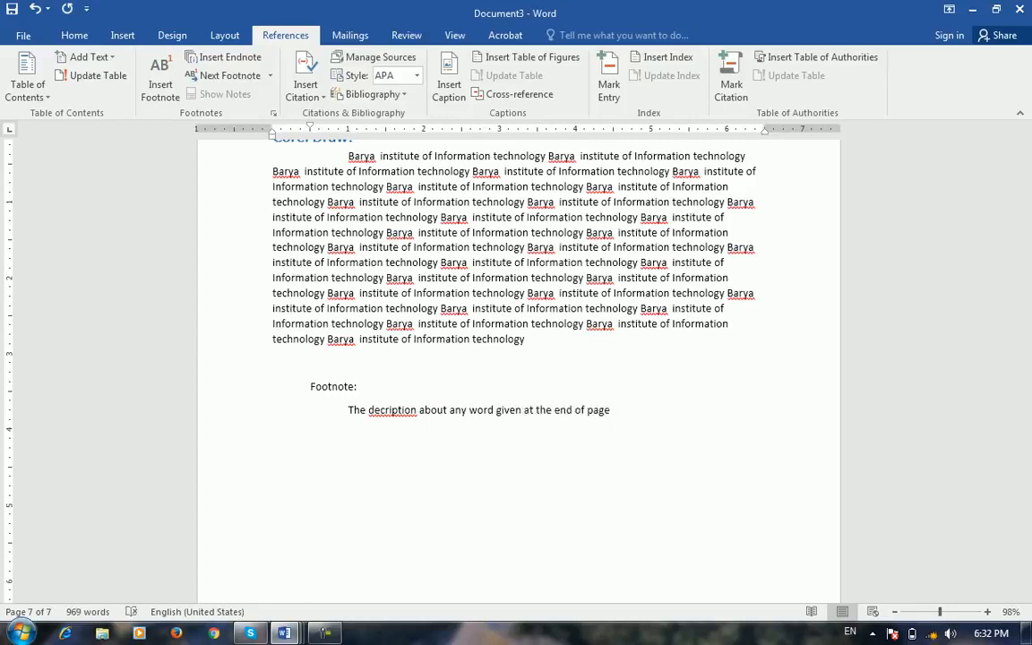
# Step: Correct the misspelled word "decription" in the footnote explanation to "description" using the spelling suggestions
pyautogui.click(412, 411)
pyautogui.rightClick(415, 409)
pyautogui.press('Escape')
pyautogui.rightClick(391, 401)
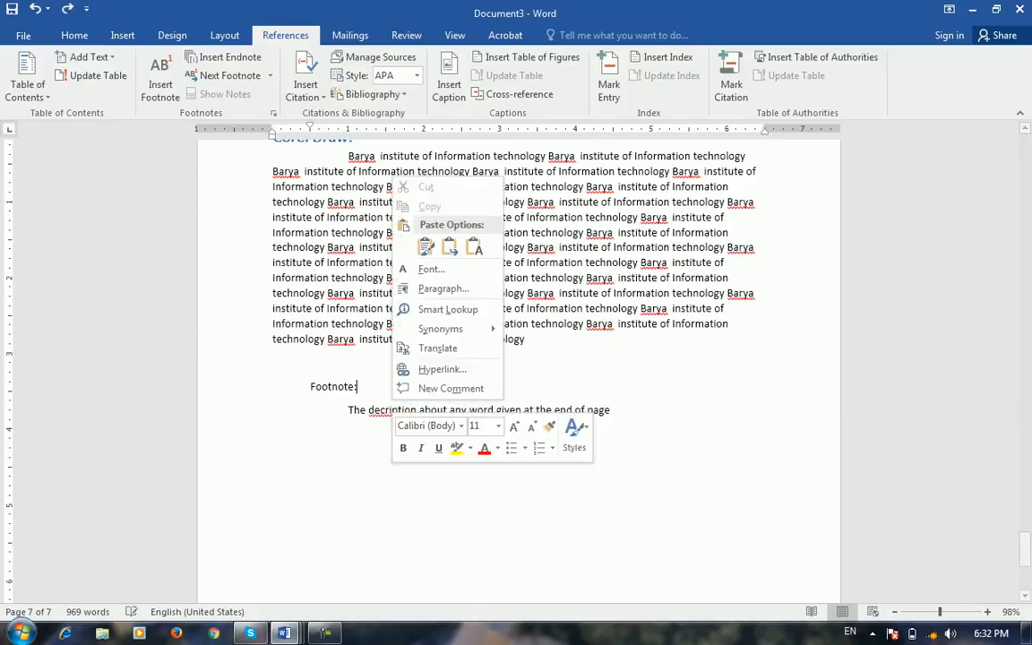
pyautogui.press('Escape')
pyautogui.rightClick(390, 410)
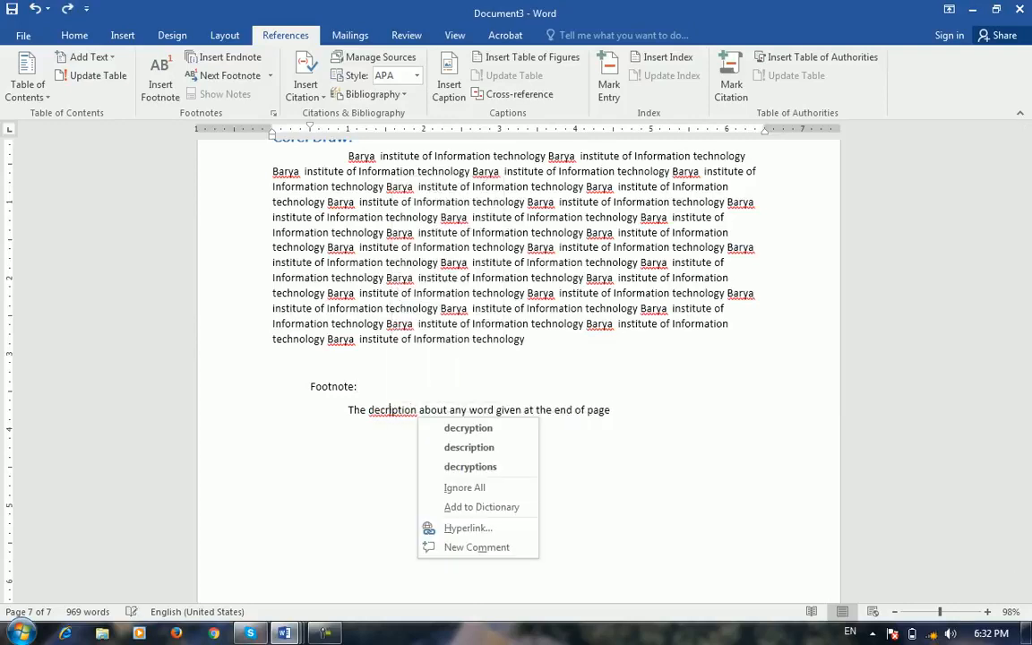
pyautogui.click(469, 428)
pyautogui.hotkey('ctrl', 'z')
pyautogui.rightClick(404, 411)
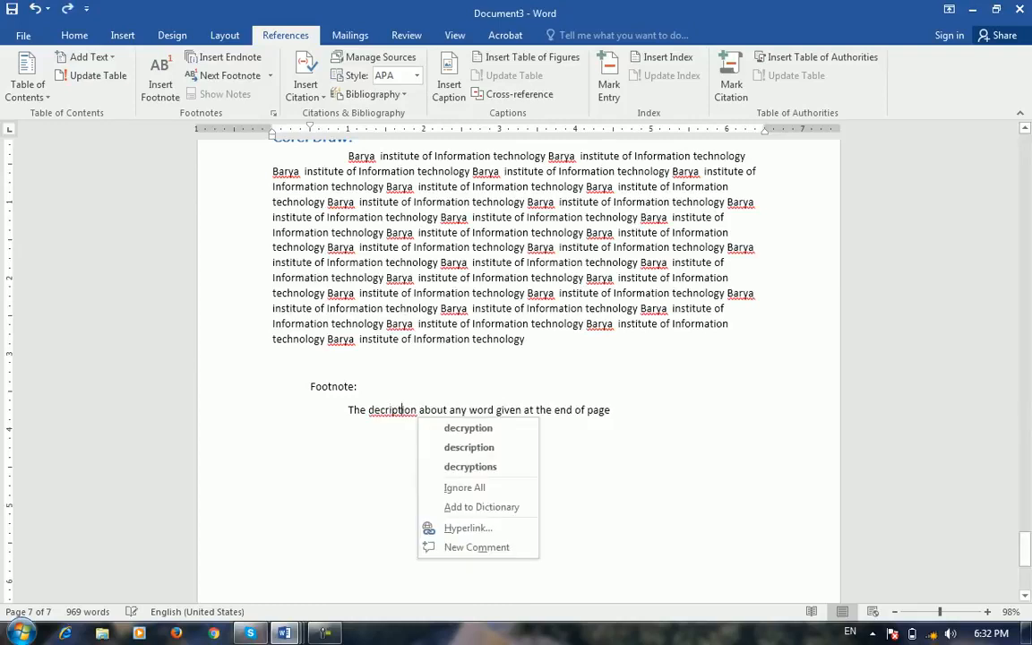
pyautogui.click(468, 447)
# Step: Add an "End Note:" line below the footnote explanation
pyautogui.click(616, 411)
pyautogui.press('Return')
pyautogui.write('End Note:')
# Step: Copy the footnote explanation sentence onto a new indented line under "End Note:"
pyautogui.press('Up')
pyautogui.hotkey('shift', 'End')
pyautogui.hotkey('shift', 'Left')
pyautogui.hotkey('ctrl', 'c')
pyautogui.click(405, 428)
pyautogui.press('Return')
pyautogui.press('Tab')
pyautogui.hotkey('ctrl', 'v')
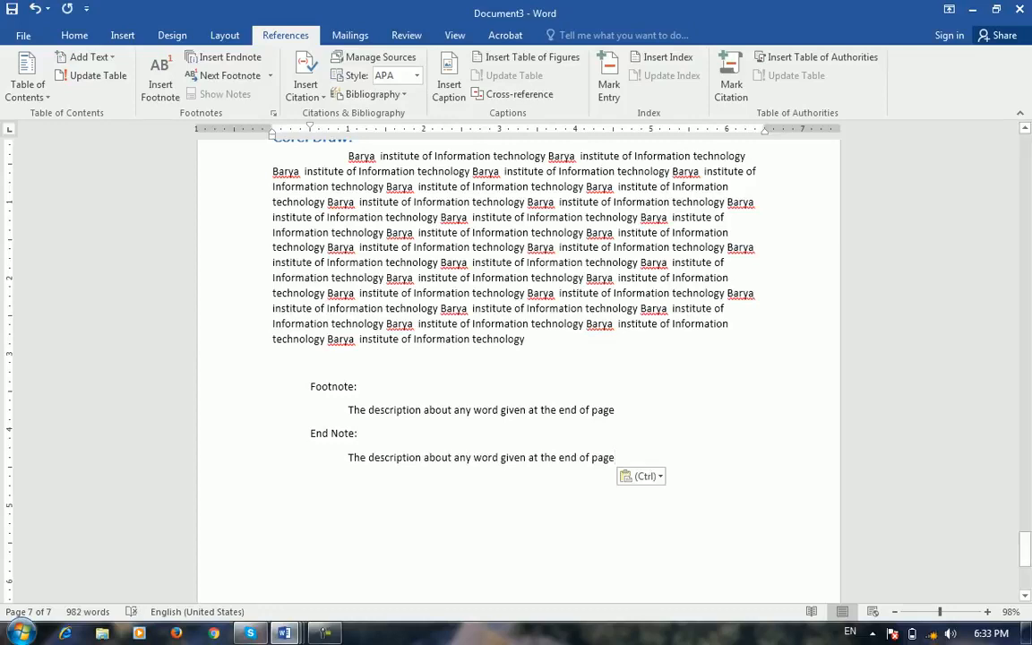
# Step: Replace the word "page" at the end of the End Note explanation with "document/section"
pyautogui.hotkey('ctrl', 'shift', 'Left')
pyautogui.press('BackSpace')
pyautogui.write('document/section')
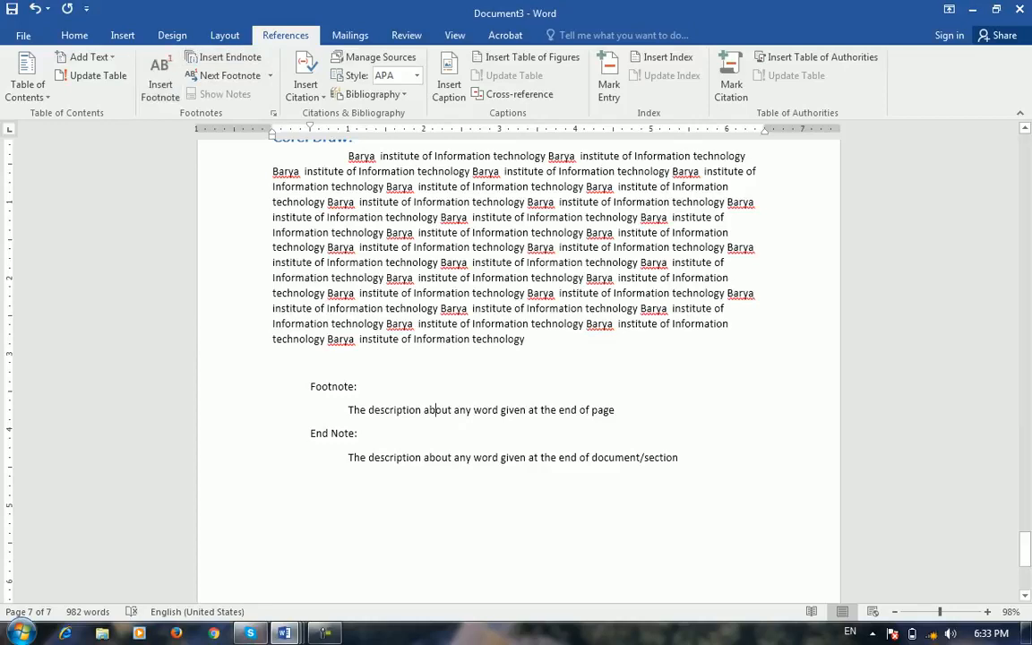
# Step: Examine where the word "description" in the footnote explanation sits relative to the end of its page
pyautogui.scroll(-2, 518, 359)
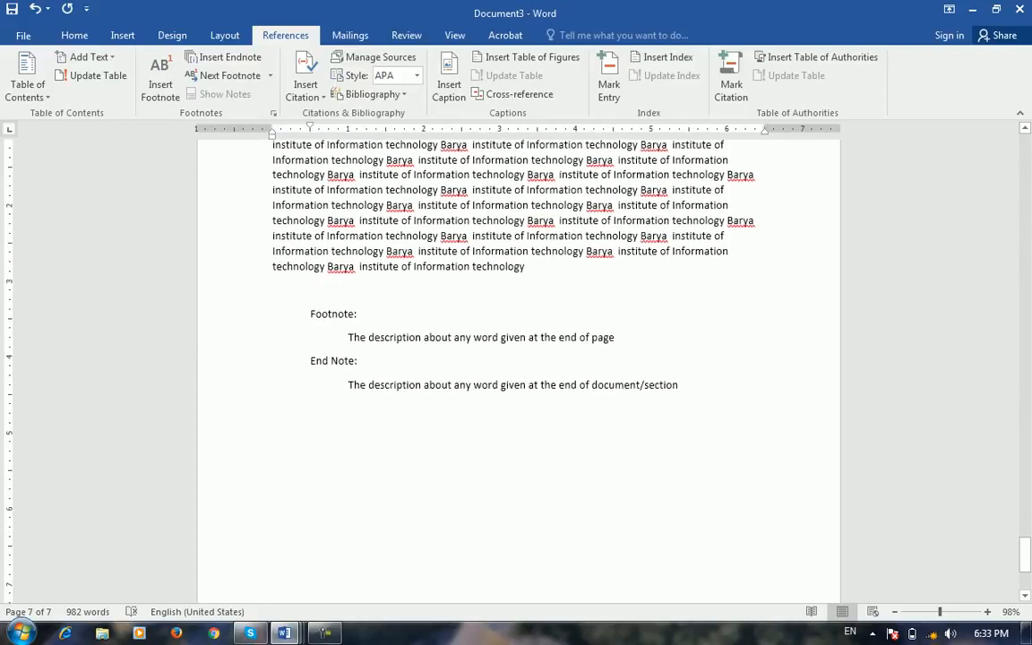
pyautogui.scroll(-2, 428, 269)
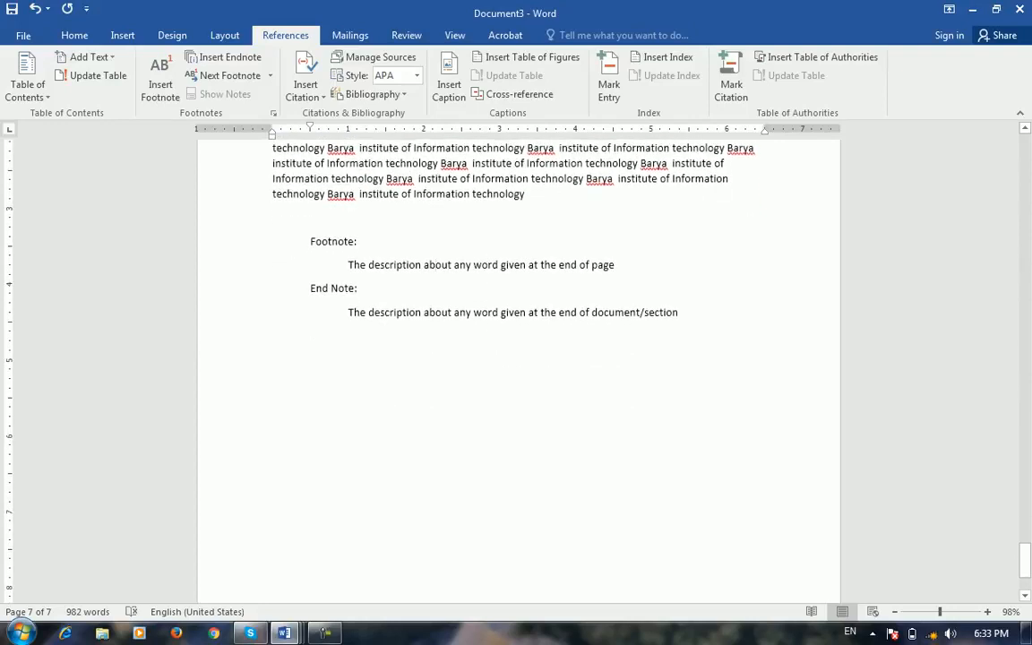
pyautogui.doubleClick(395, 264)
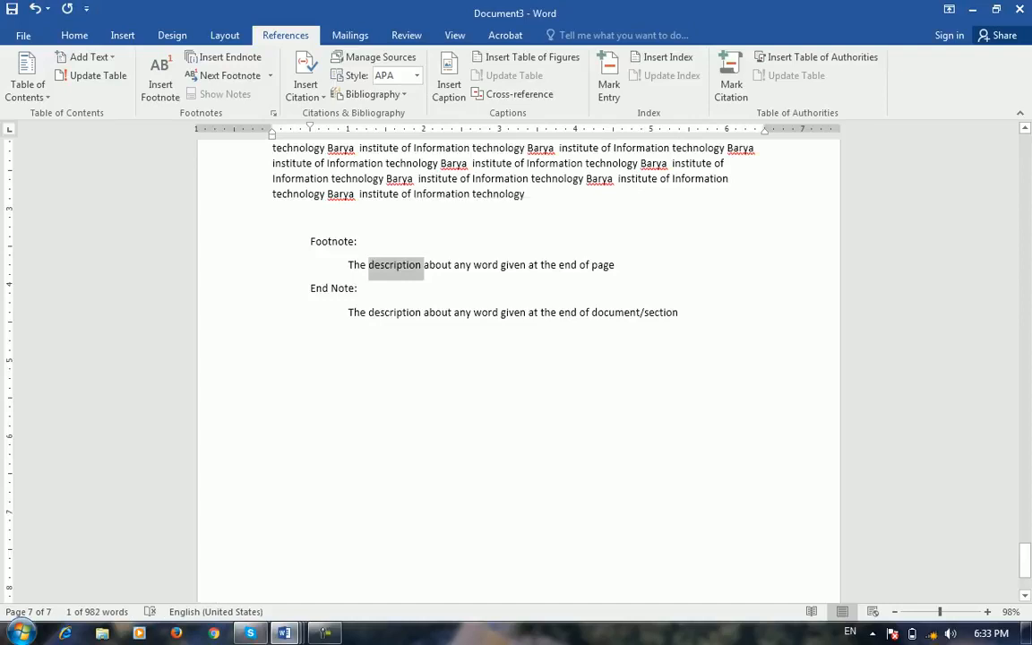
pyautogui.scroll(-1, 518, 358)
pyautogui.scroll(-3, 517, 358)
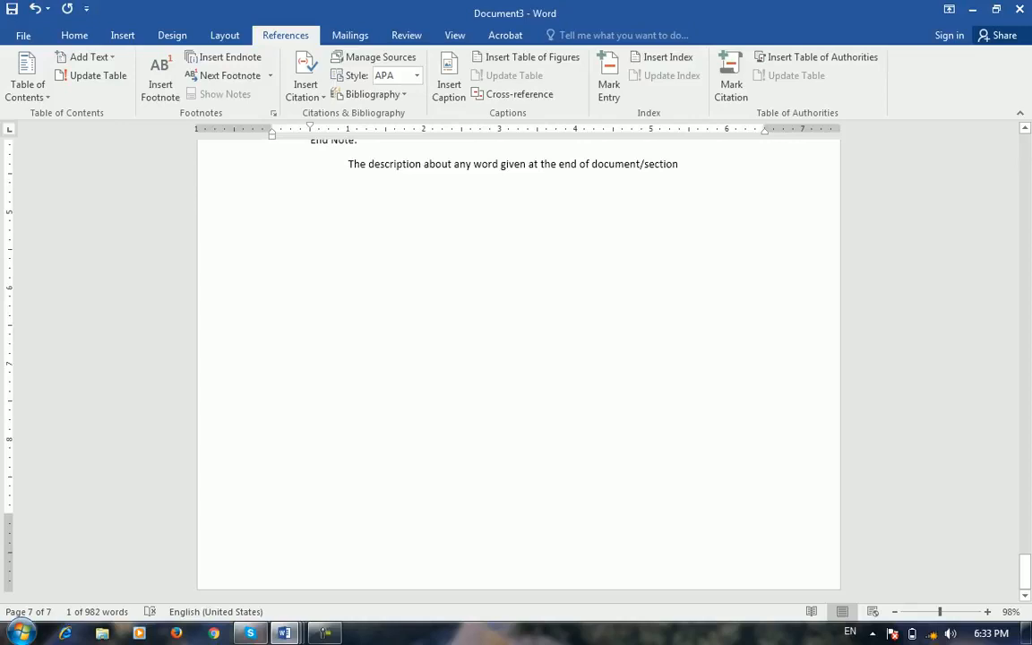
pyautogui.scroll(7, 518, 358)
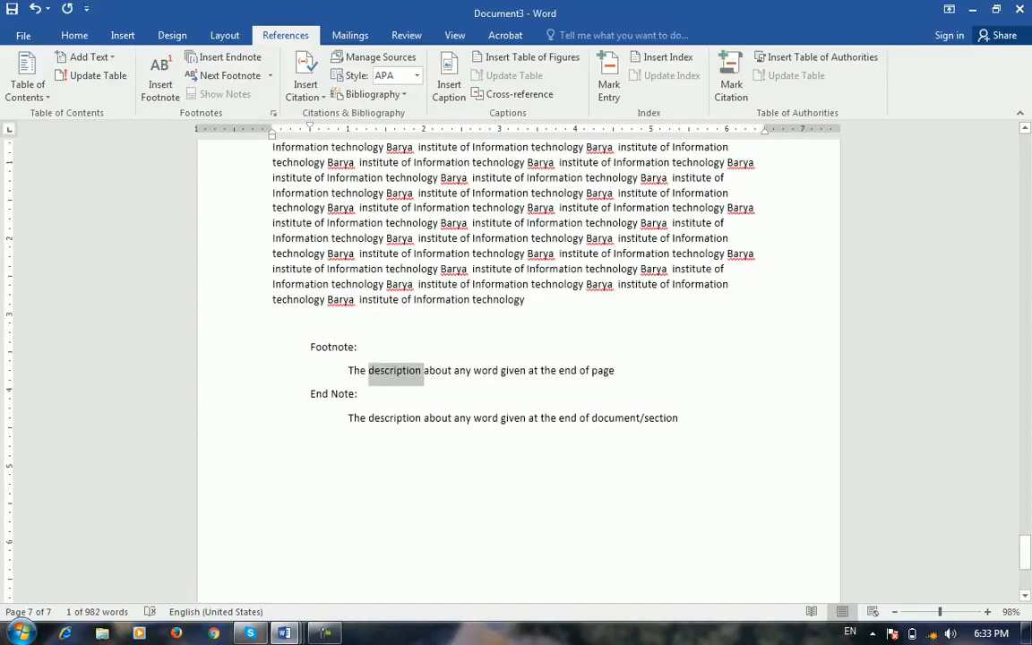
pyautogui.scroll(-3, 517, 358)
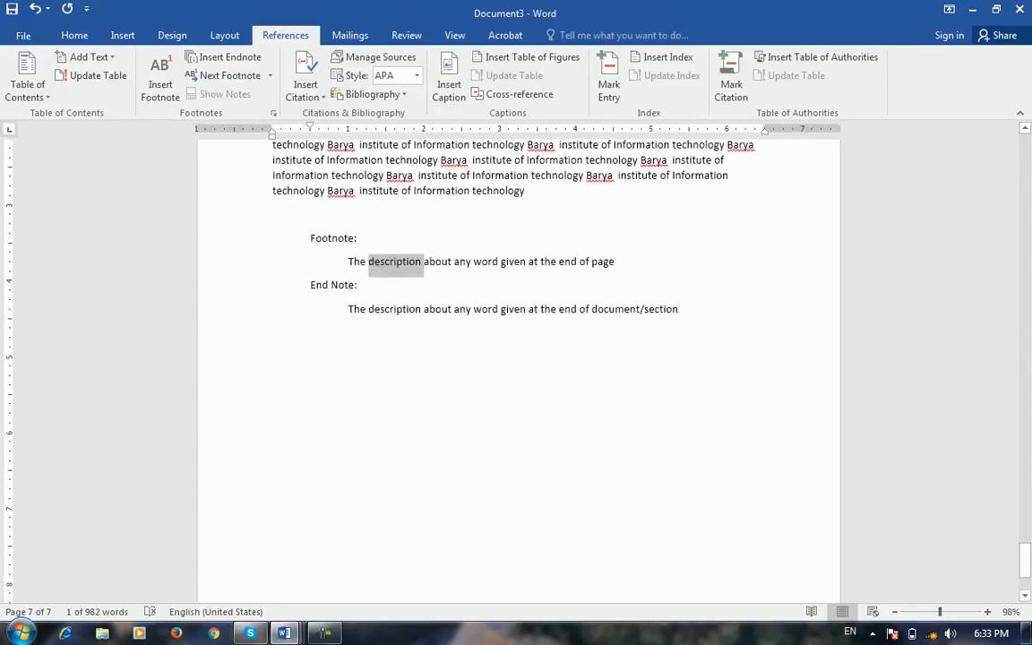
pyautogui.scroll(-4, 518, 358)
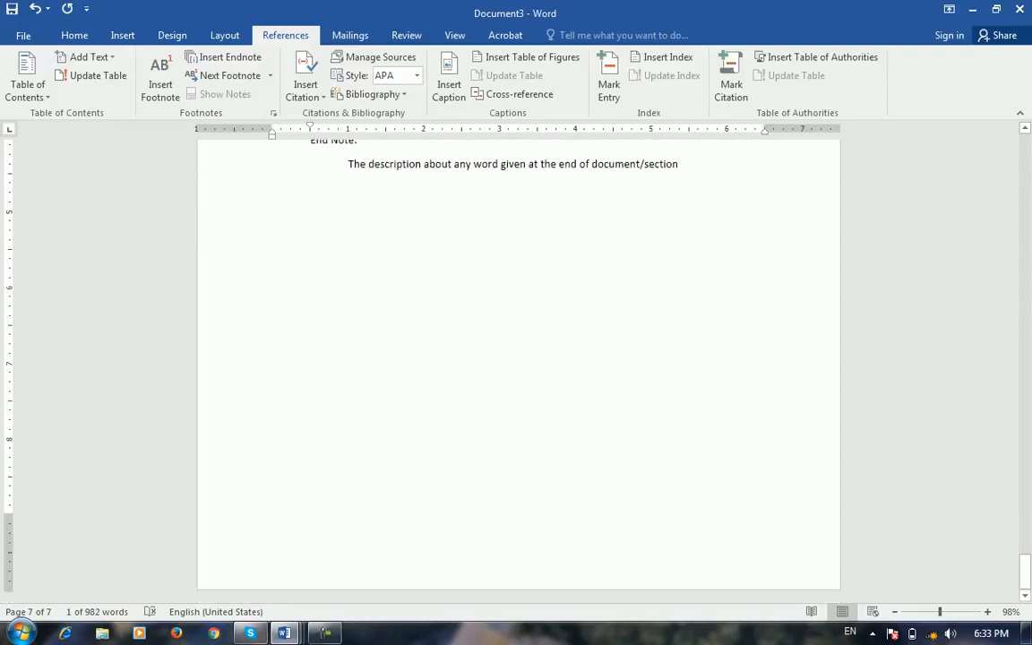
# Step: Insert four page breaks after the End Note explanation
pyautogui.click(667, 165)
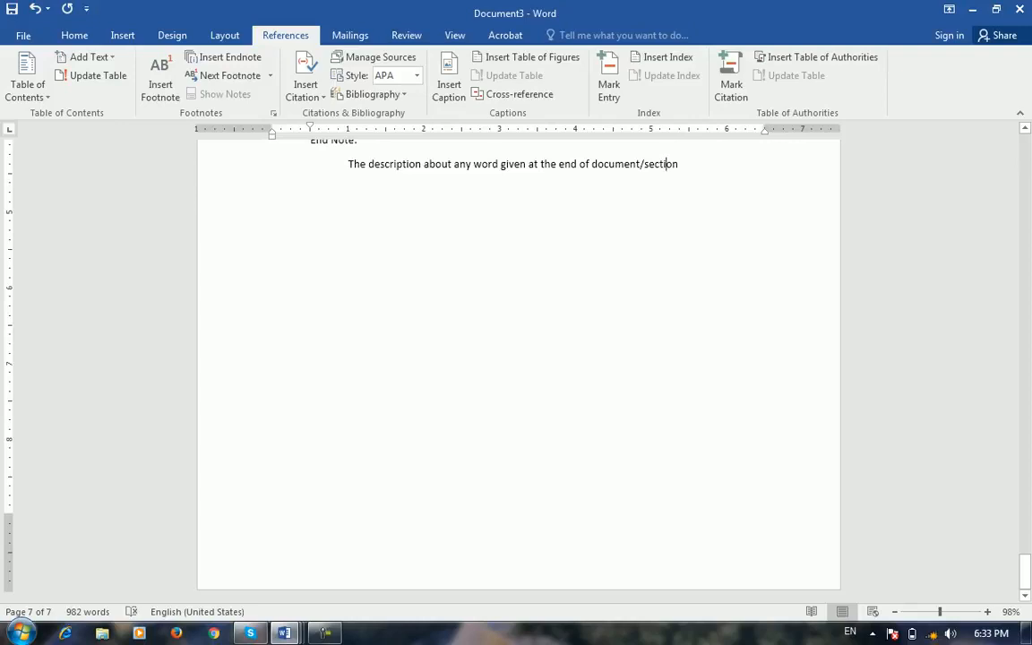
pyautogui.hotkey('ctrl', 'Return')
pyautogui.hotkey('ctrl', 'Return')
pyautogui.hotkey('ctrl', 'Return')
pyautogui.hotkey('ctrl', 'Return')
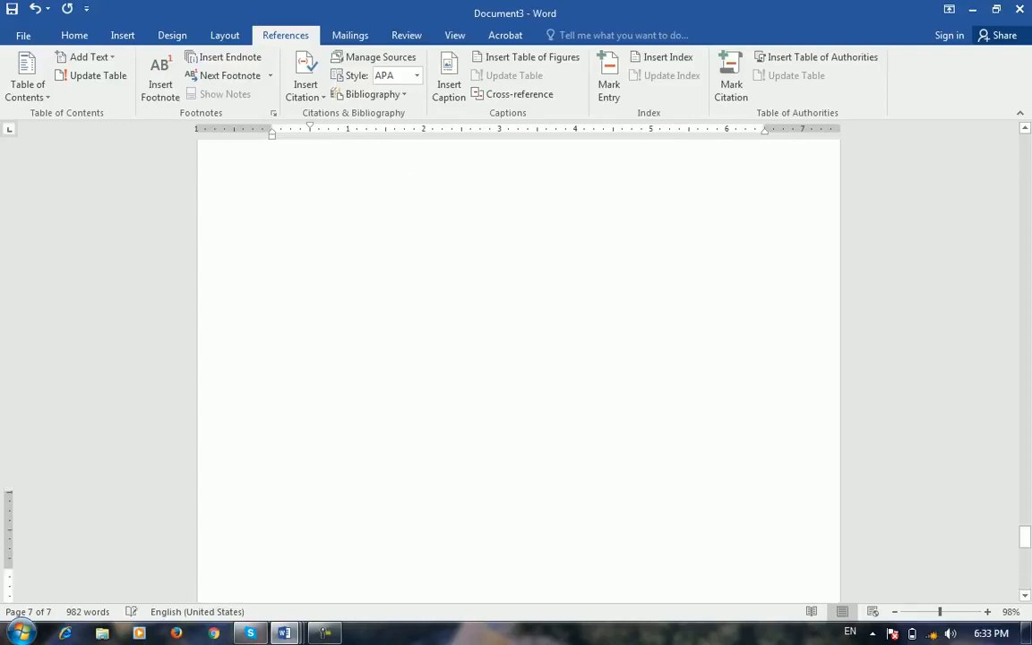
# Step: Insert a footnote on the word "description" under "Footnote:" with the text "information", and preview the note at its reference mark
pyautogui.scroll(20, 518, 369)
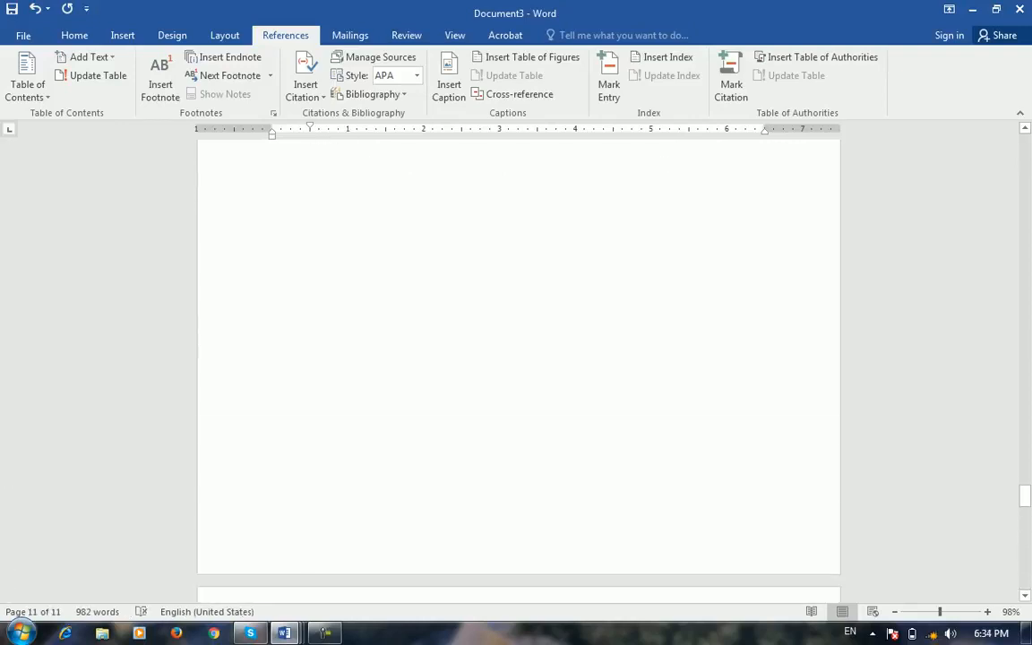
pyautogui.scroll(20, 518, 370)
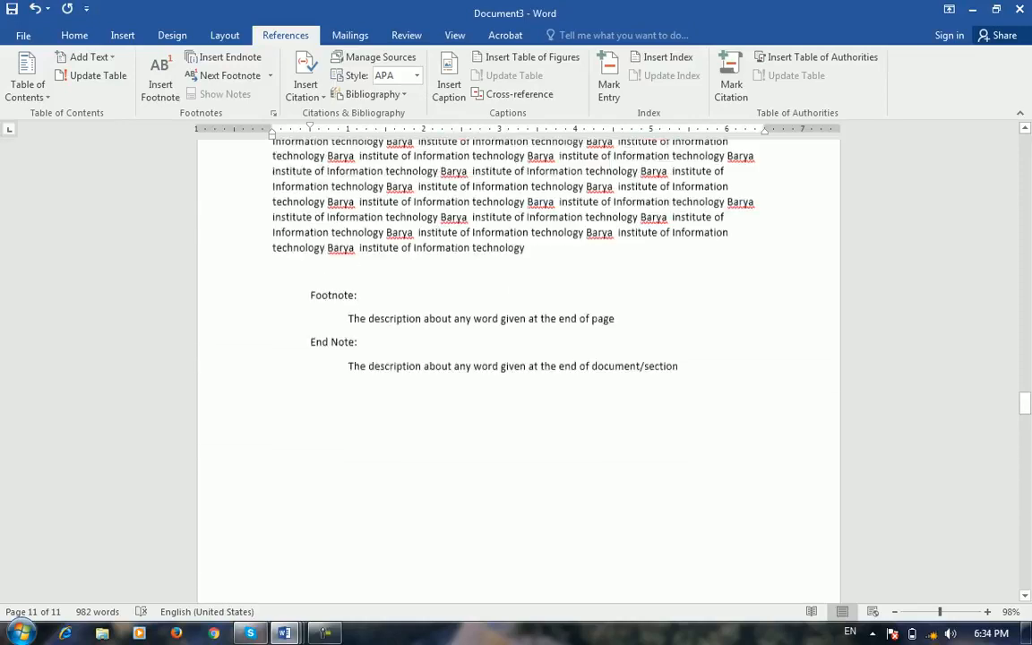
pyautogui.moveTo(421, 483); pyautogui.dragTo(367, 482)
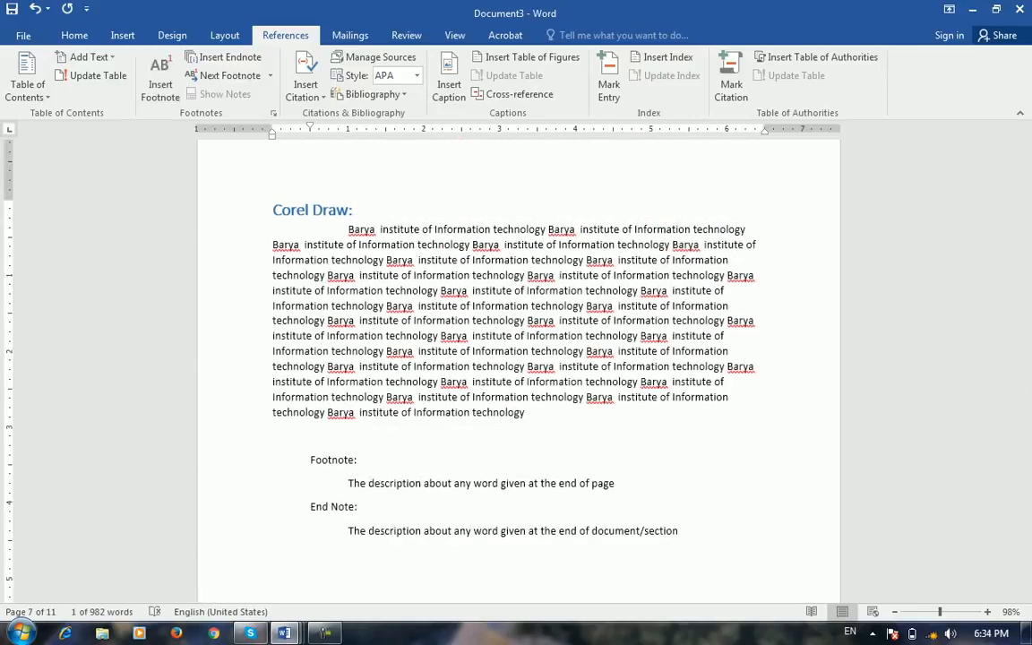
pyautogui.click(160, 81)
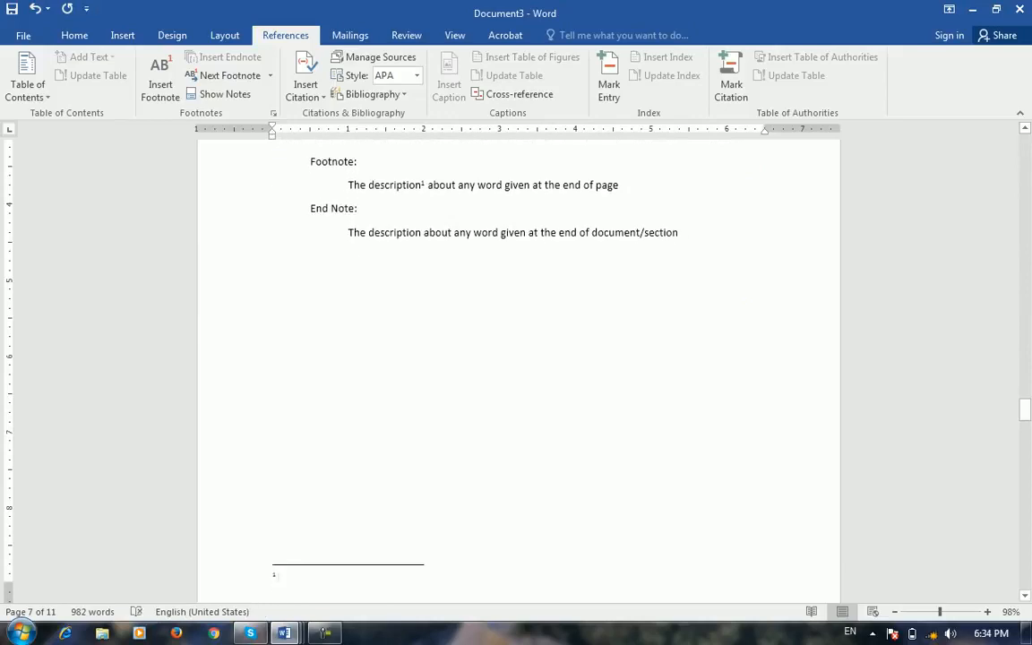
pyautogui.scroll(-1, 519, 371)
pyautogui.scroll(1, 519, 371)
pyautogui.write('information')
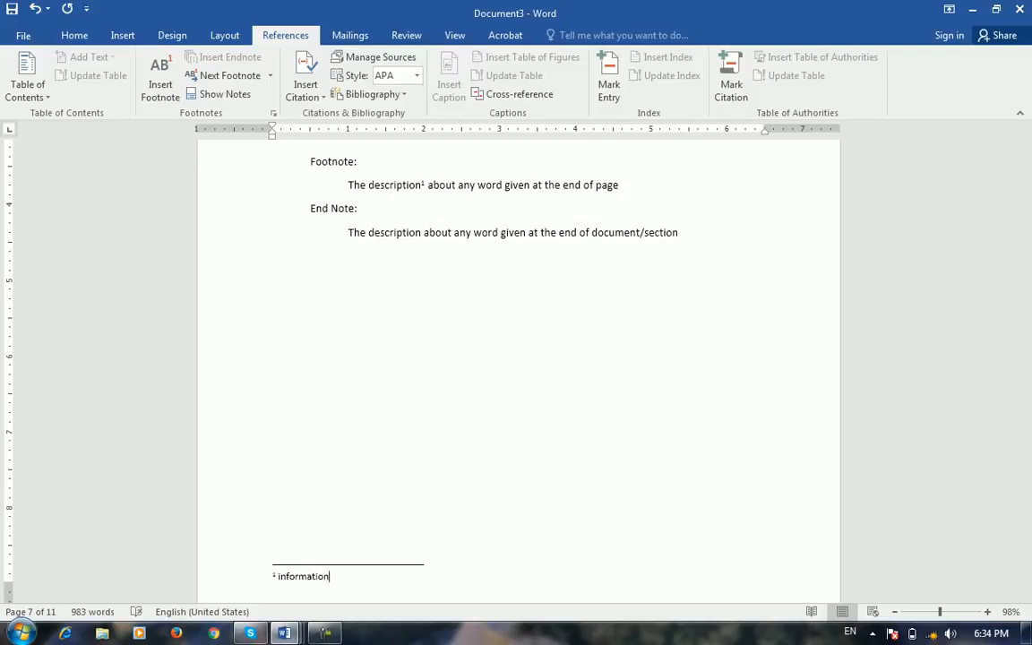
pyautogui.click(425, 256)
pyautogui.moveTo(422, 185)
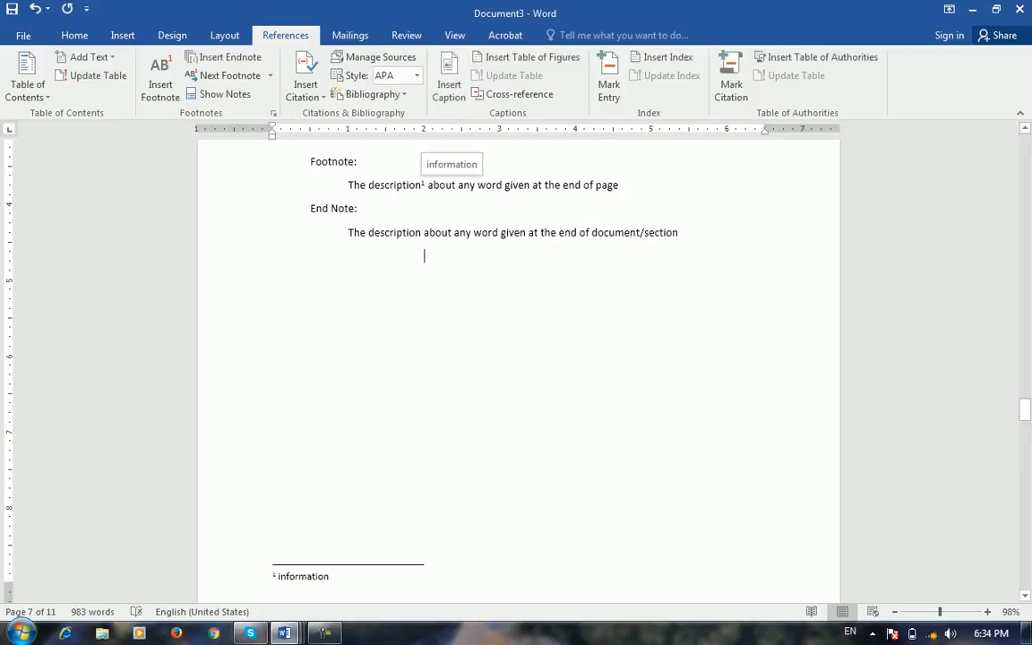
# Step: Jump from the footnote reference mark on "description" to its note text at the end of the page
pyautogui.click(422, 185)
pyautogui.doubleClick(422, 185)
pyautogui.click(300, 505)
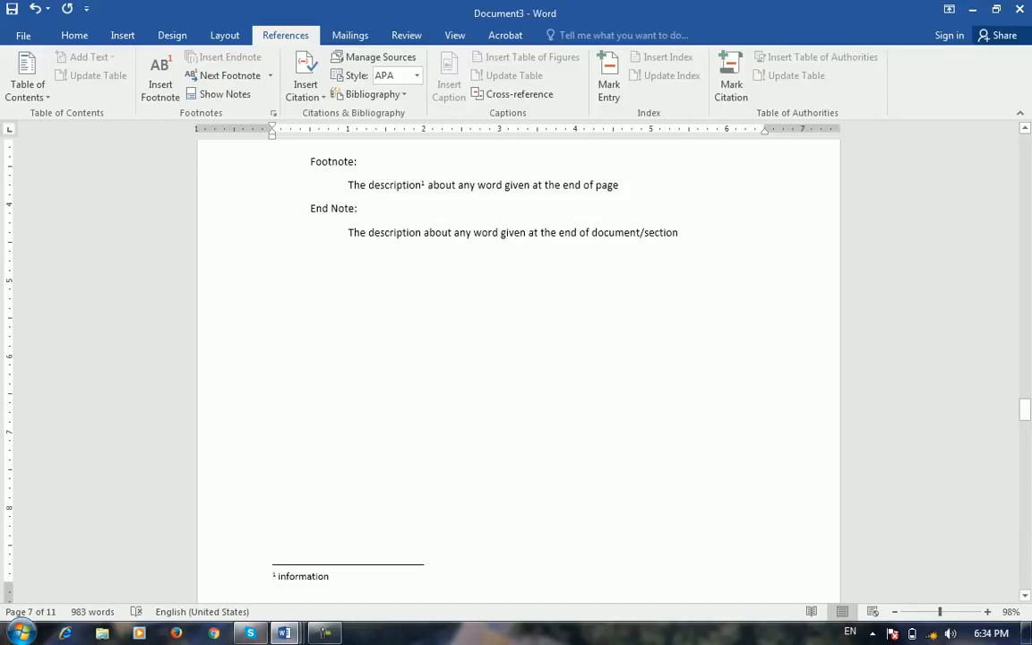
# Step: Insert an endnote on the word "description" under "End Note:" with the text "details"
pyautogui.moveTo(421, 235); pyautogui.dragTo(369, 235)
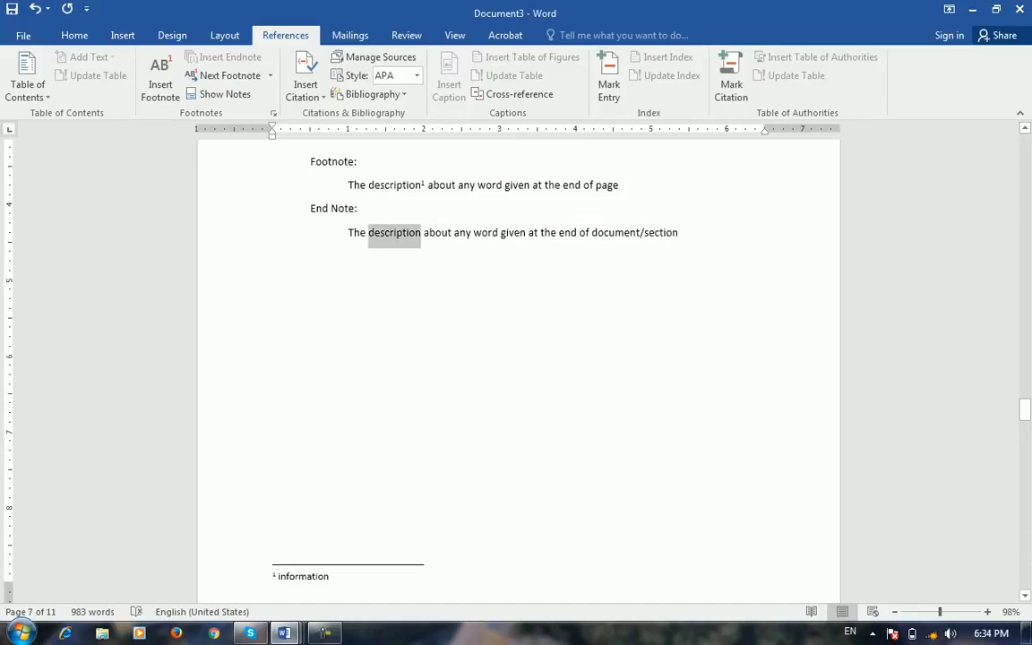
pyautogui.click(230, 56)
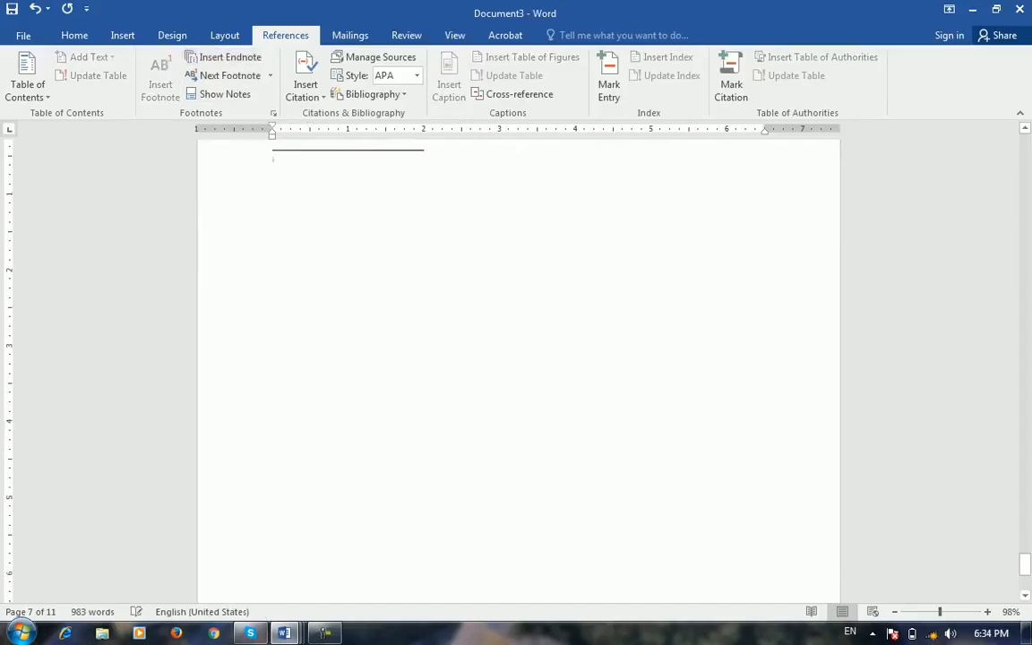
pyautogui.scroll(1, 519, 370)
pyautogui.scroll(1, 519, 370)
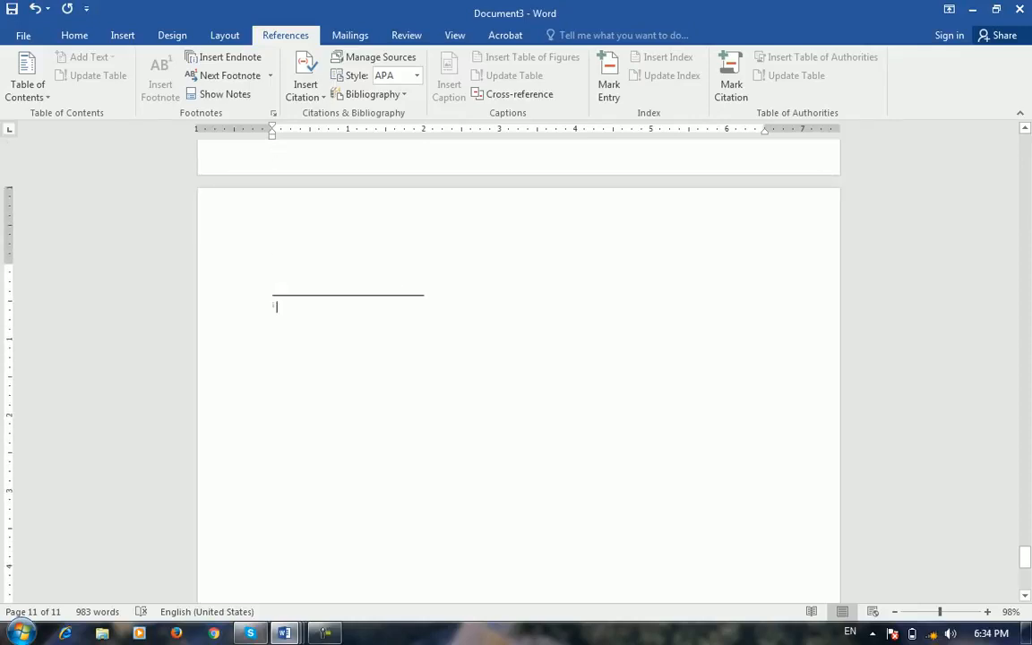
pyautogui.scroll(2, 519, 370)
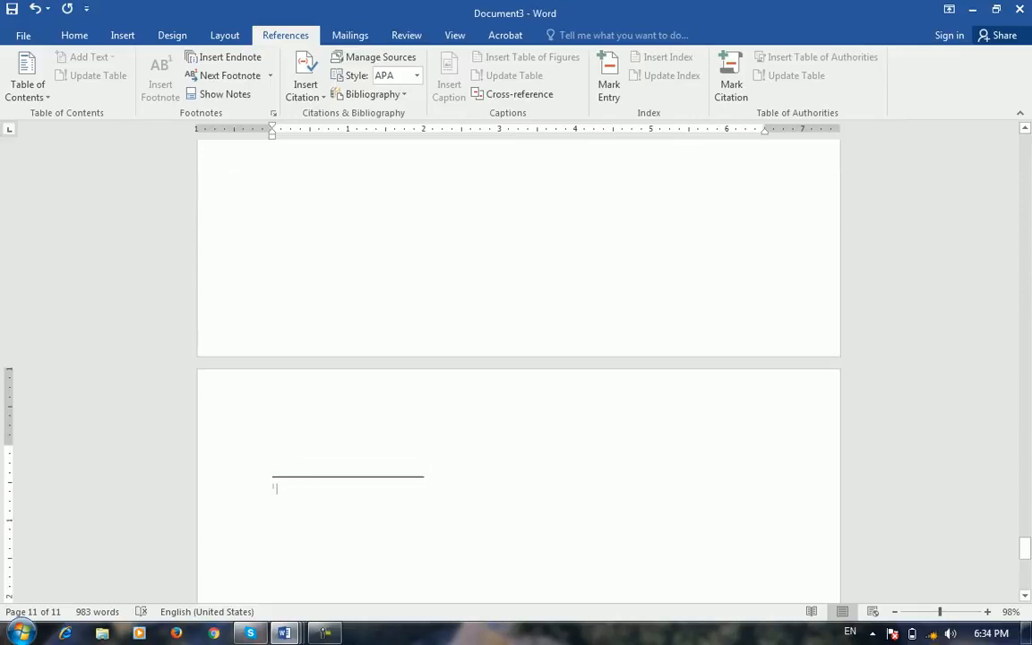
pyautogui.write('details')
pyautogui.click(310, 451)
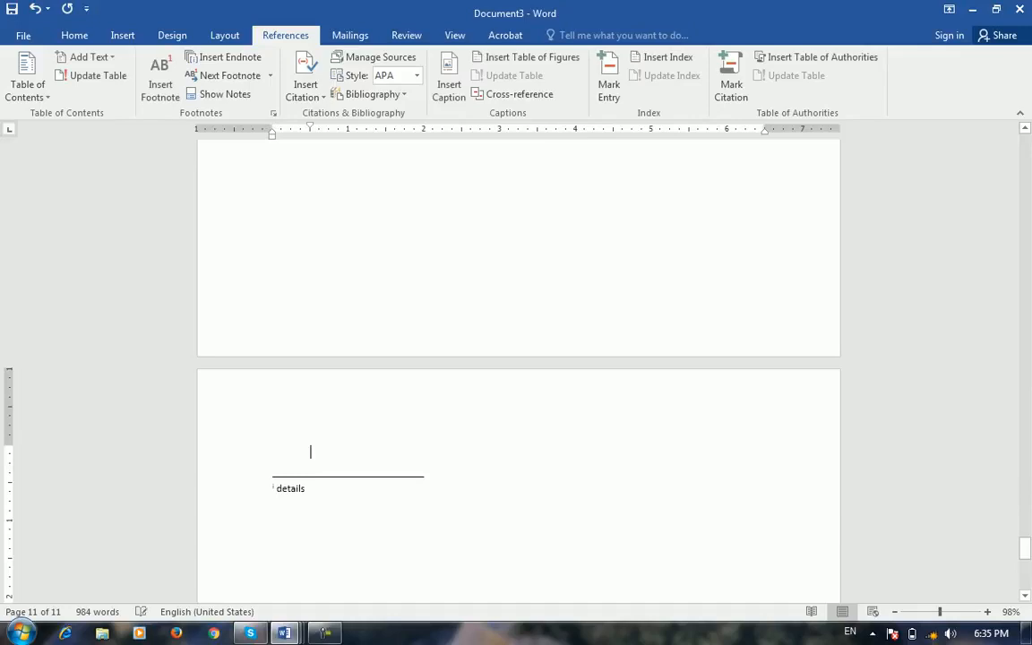
# Step: Return to the Footnote and End Note explanations and navigate the reference marks with Next Endnote and Previous Endnote
pyautogui.scroll(8, 519, 367)
pyautogui.scroll(10, 519, 368)
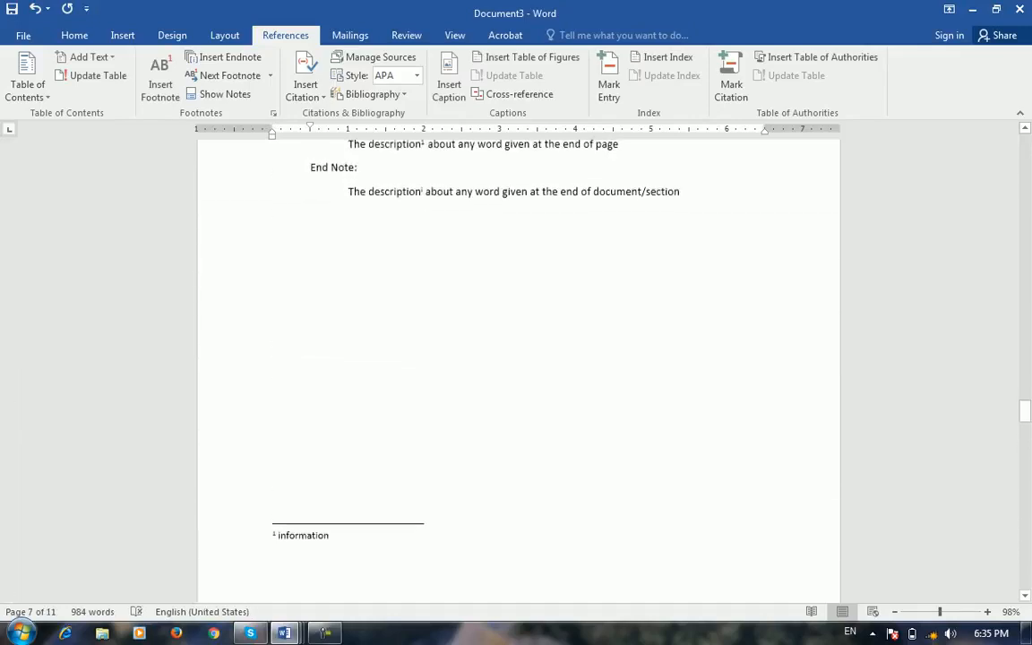
pyautogui.scroll(3, 518, 367)
pyautogui.scroll(-15, 519, 367)
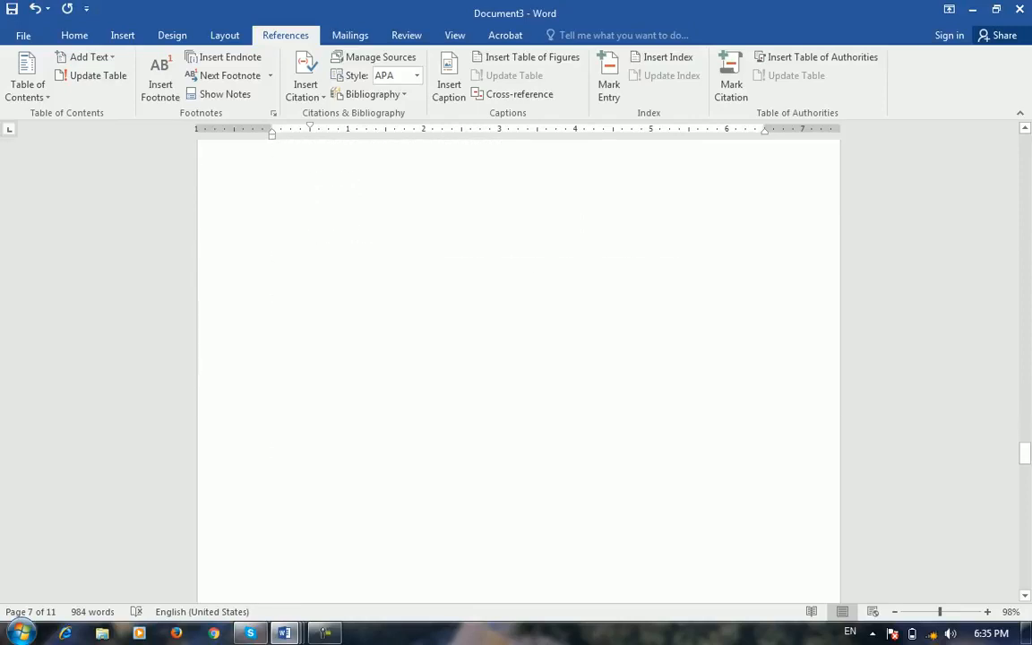
pyautogui.moveTo(1025, 455)
pyautogui.mouseDown()
pyautogui.moveTo(1024, 543)
pyautogui.moveTo(1024, 404)
pyautogui.mouseUp()
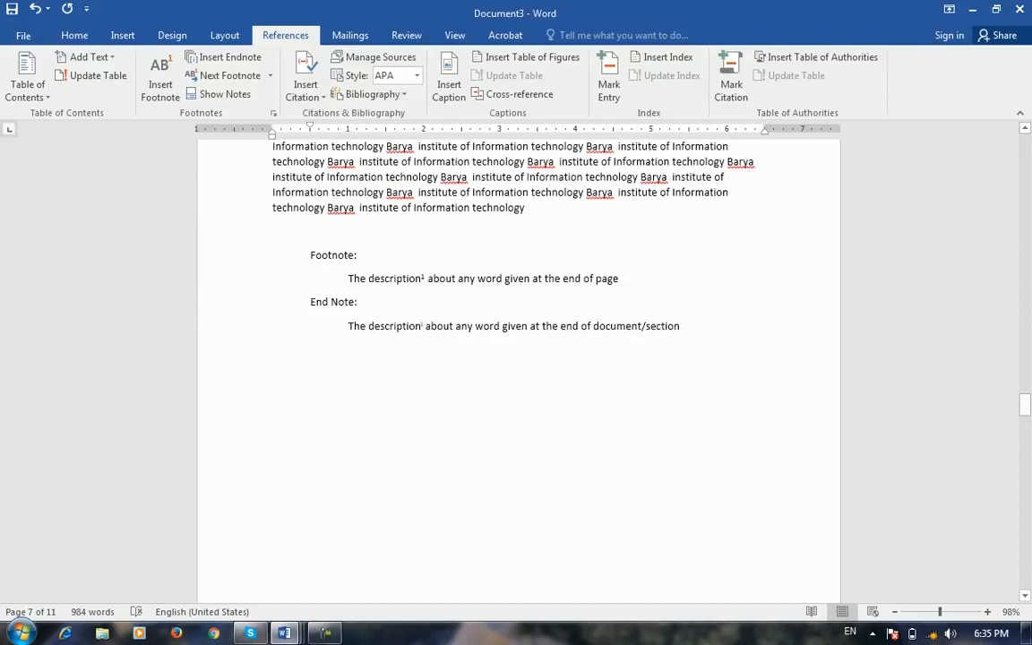
pyautogui.scroll(-2, 518, 358)
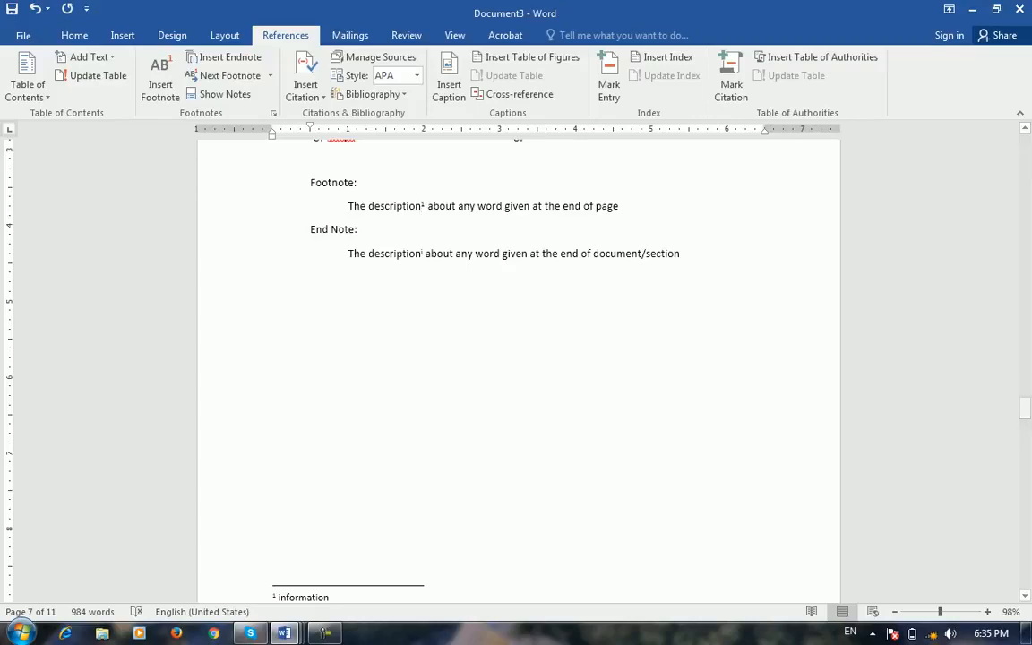
pyautogui.click(270, 75)
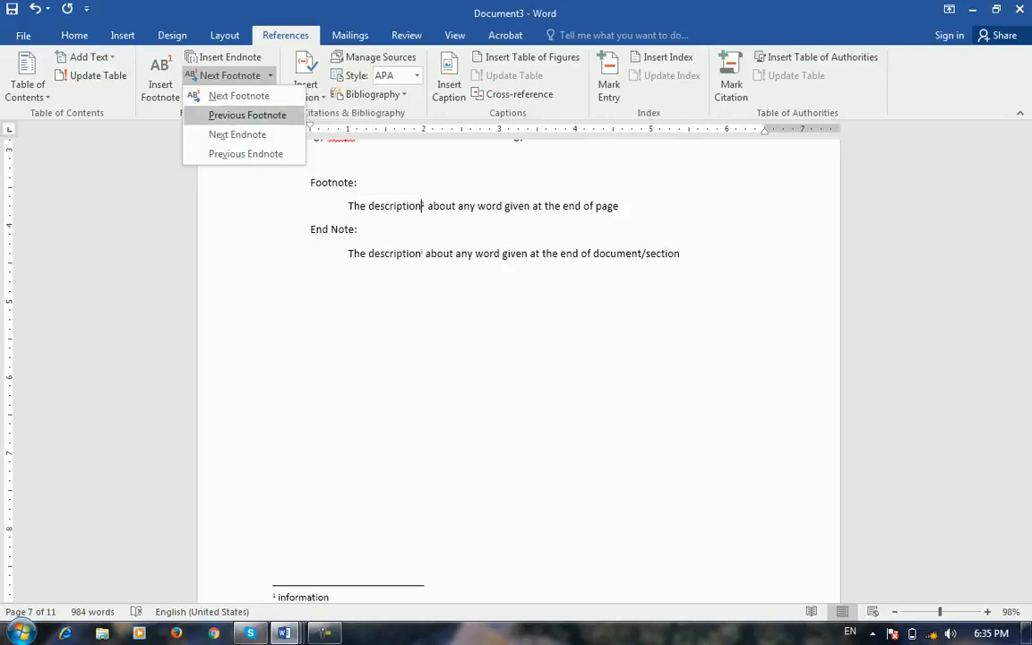
pyautogui.click(238, 135)
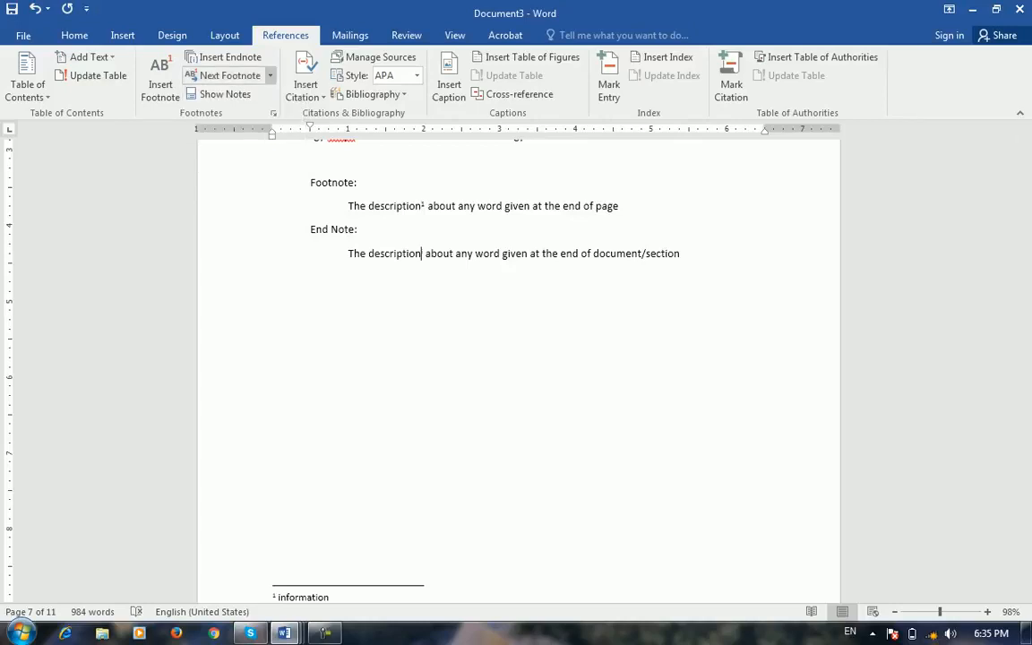
pyautogui.click(269, 75)
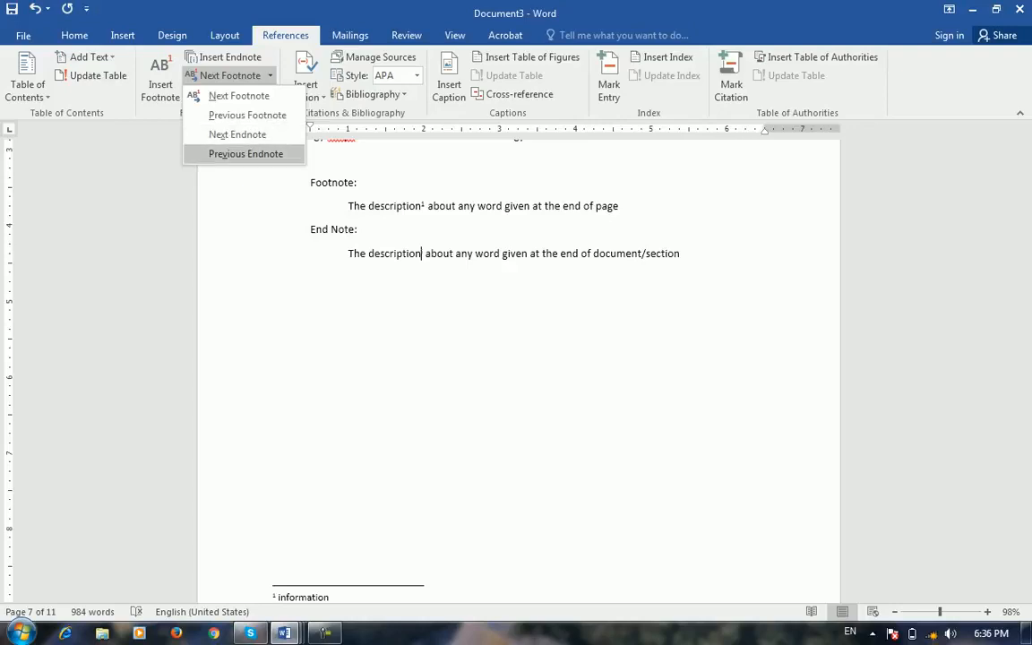
pyautogui.click(246, 153)
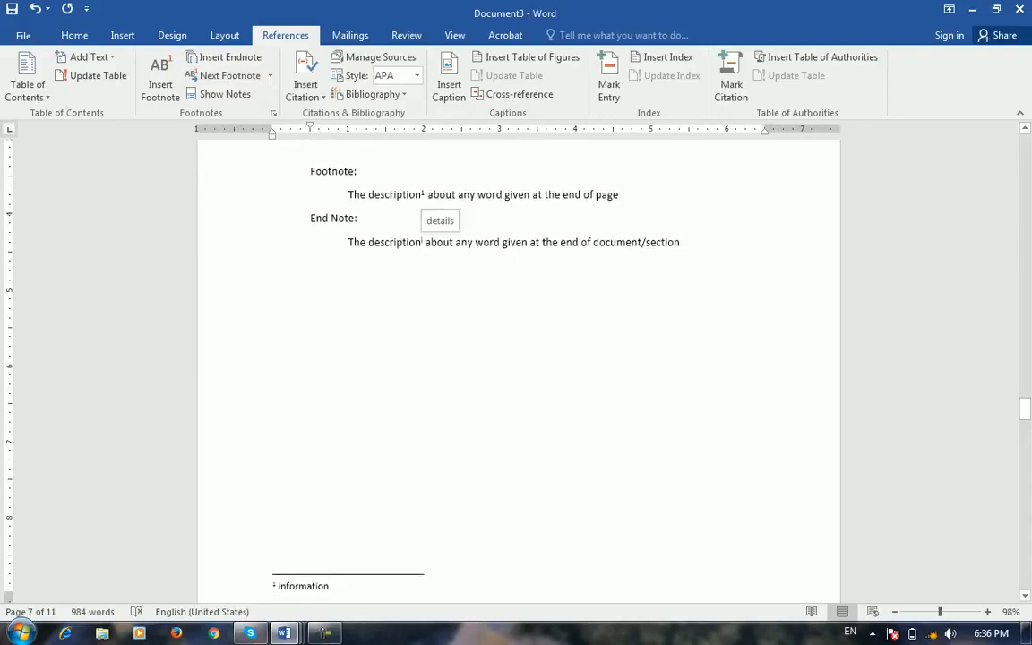
# Step: Show the document's endnote area with Show Notes, and return to the endnote's reference mark in the text
pyautogui.click(219, 94)
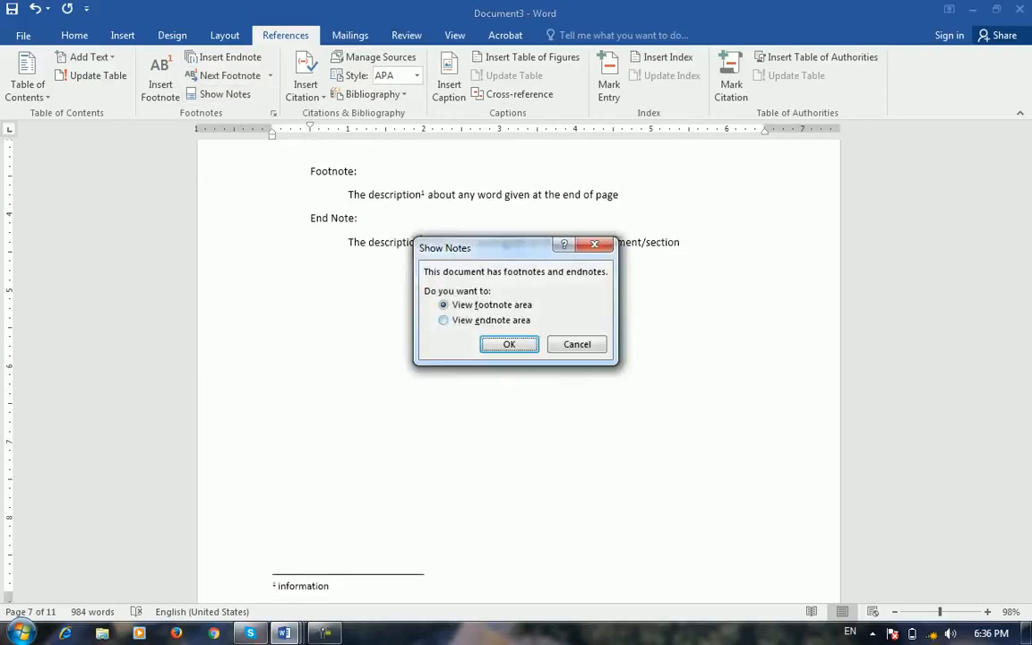
pyautogui.press('Down')
pyautogui.press('Return')
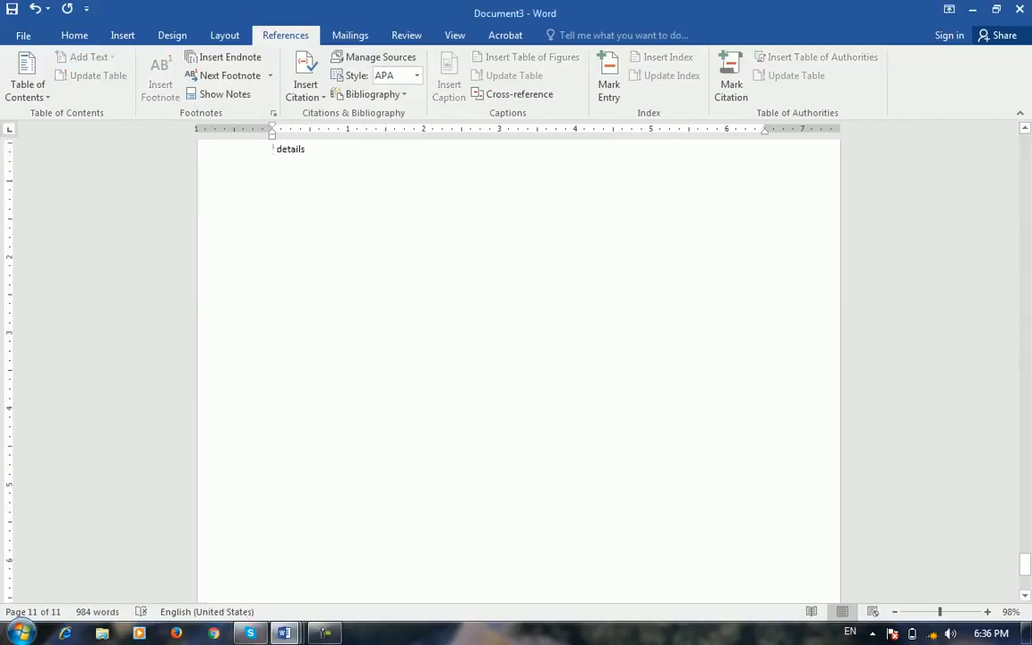
pyautogui.click(219, 94)
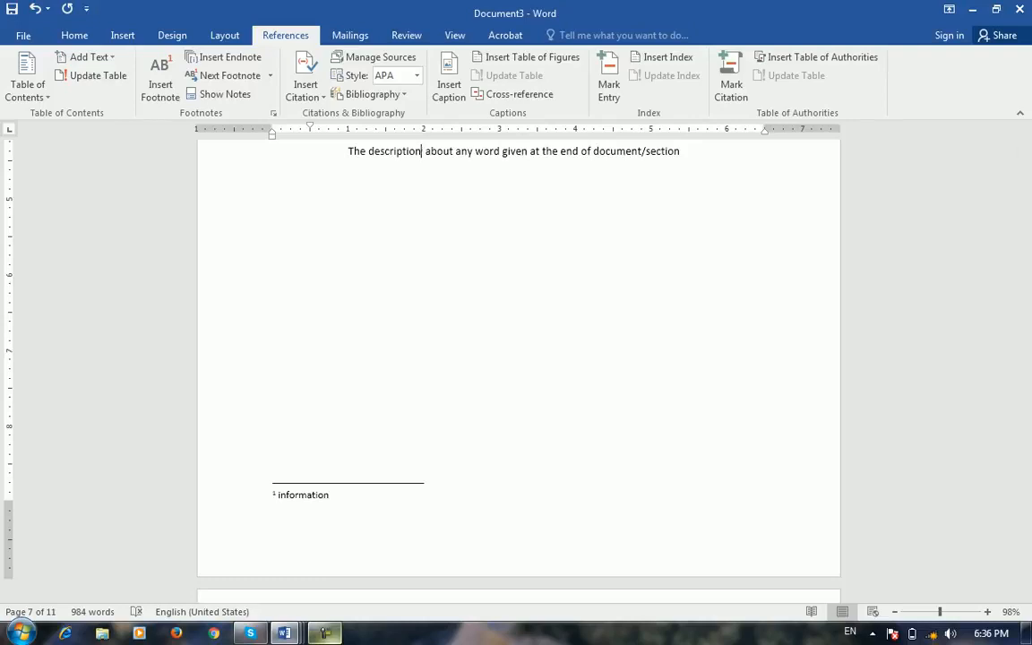
pyautogui.click(324, 634)
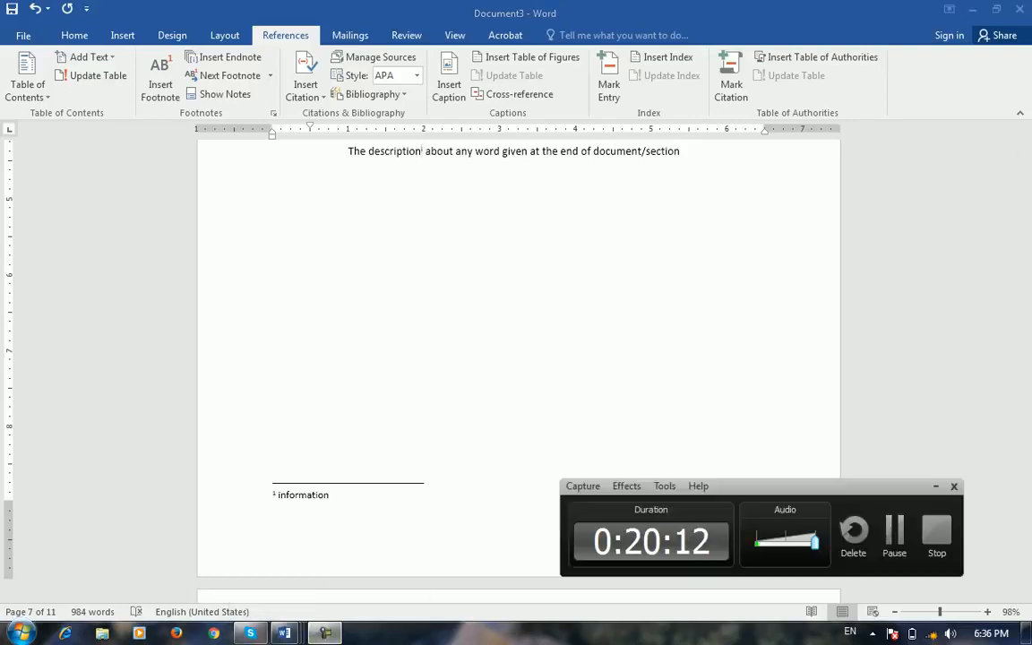